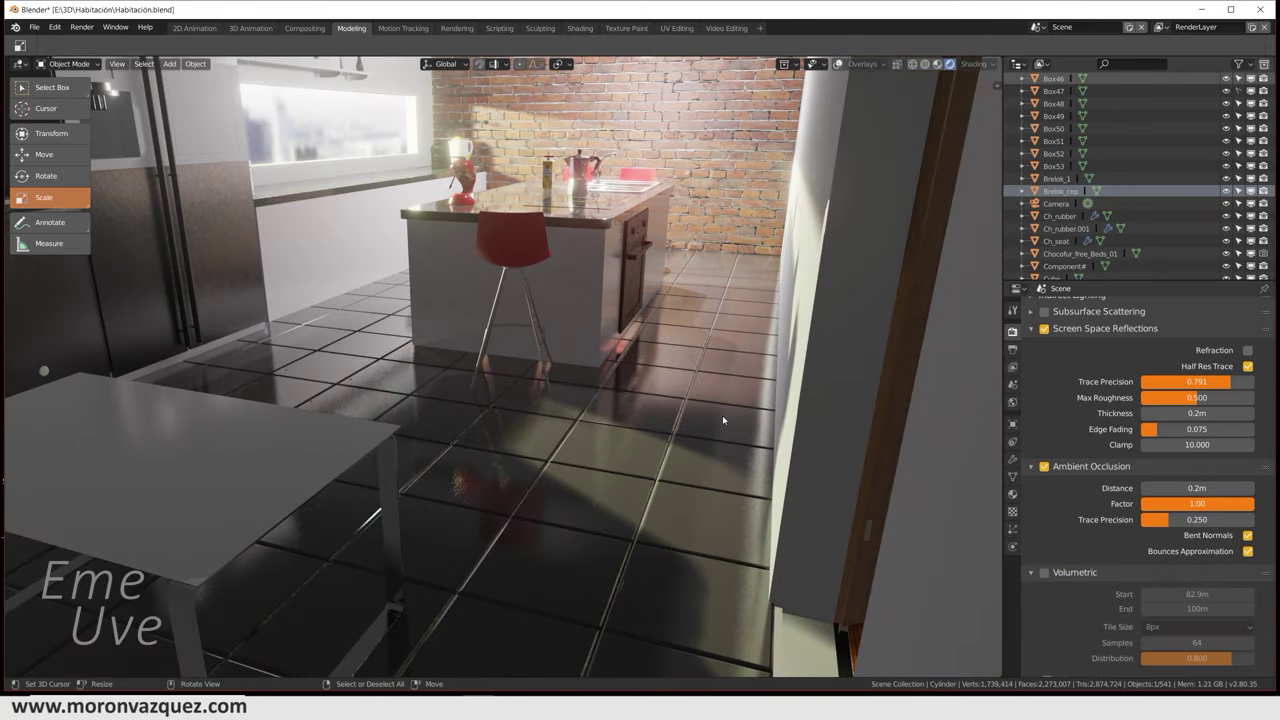
Orbit around the kitchen island, then move to a fresh General file with the default cube
middle_drag(722, 415, 727, 422)
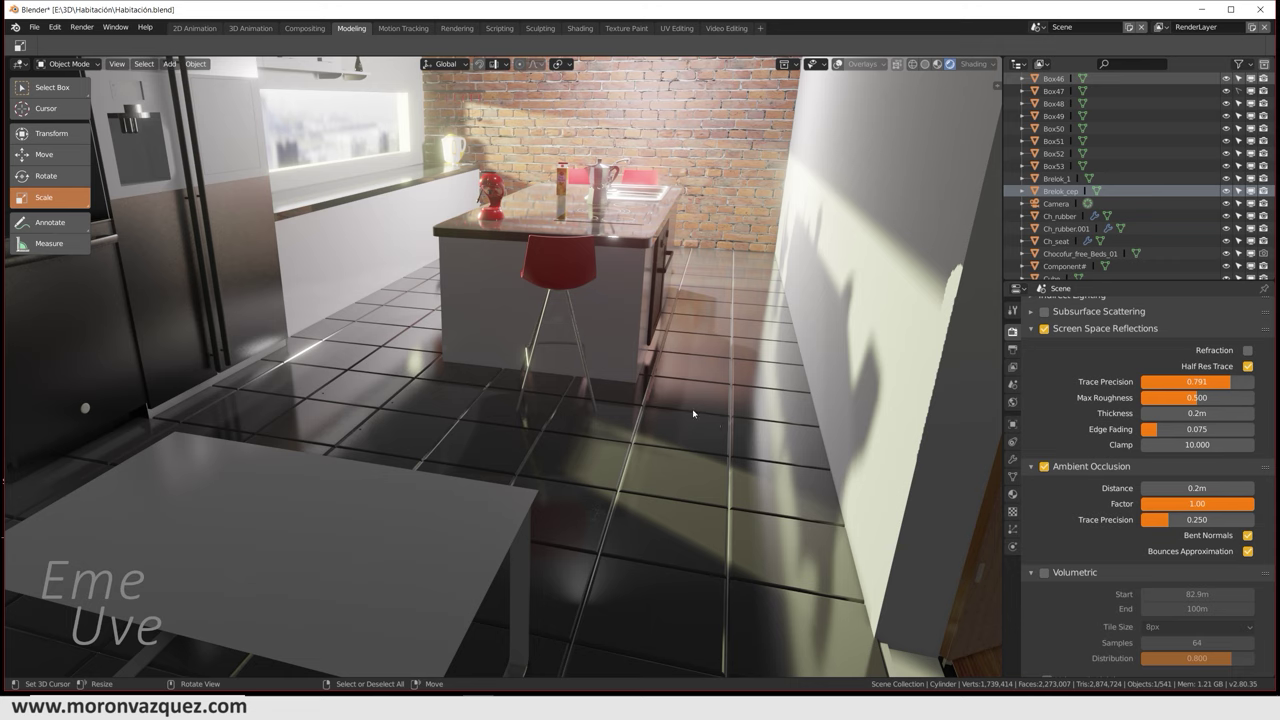
mouse_move(692, 408)
middle_down()
mouse_move(767, 405)
mouse_move(771, 425)
mouse_move(801, 414)
mouse_move(748, 478)
mouse_move(698, 456)
mouse_move(715, 474)
middle_up()
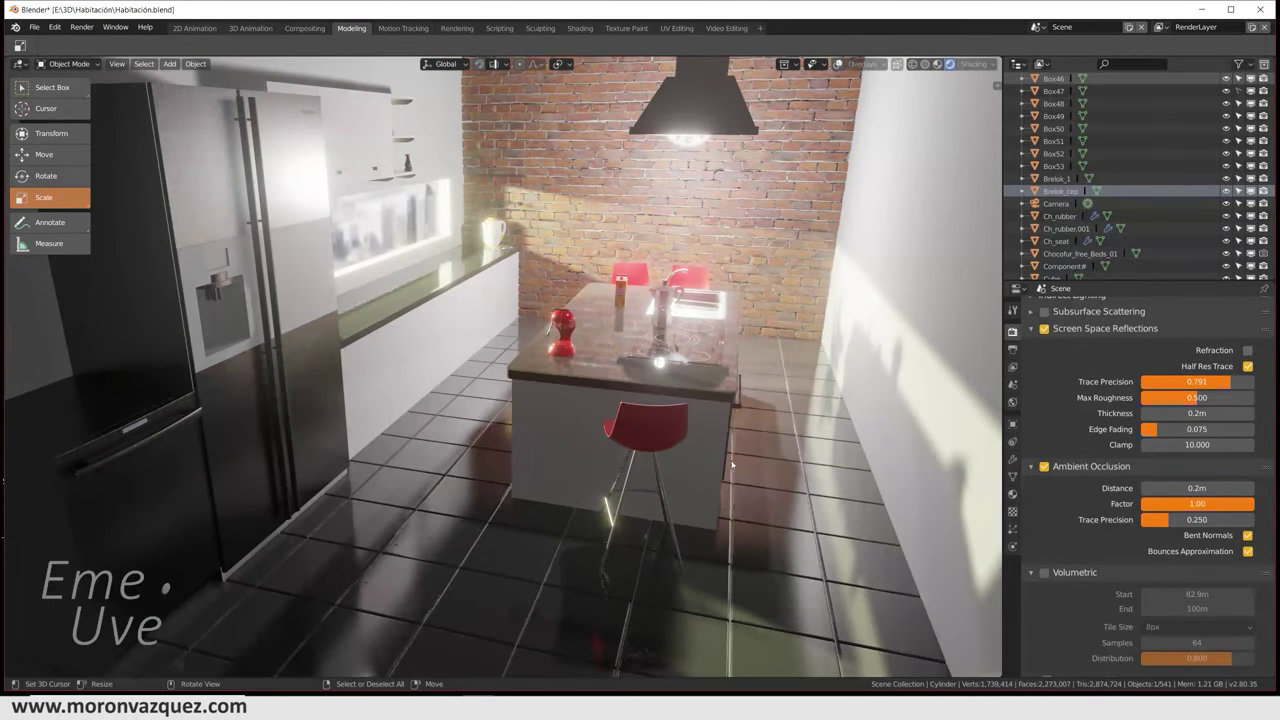
mouse_move(696, 388)
middle_down()
mouse_move(704, 434)
mouse_move(661, 411)
middle_up()
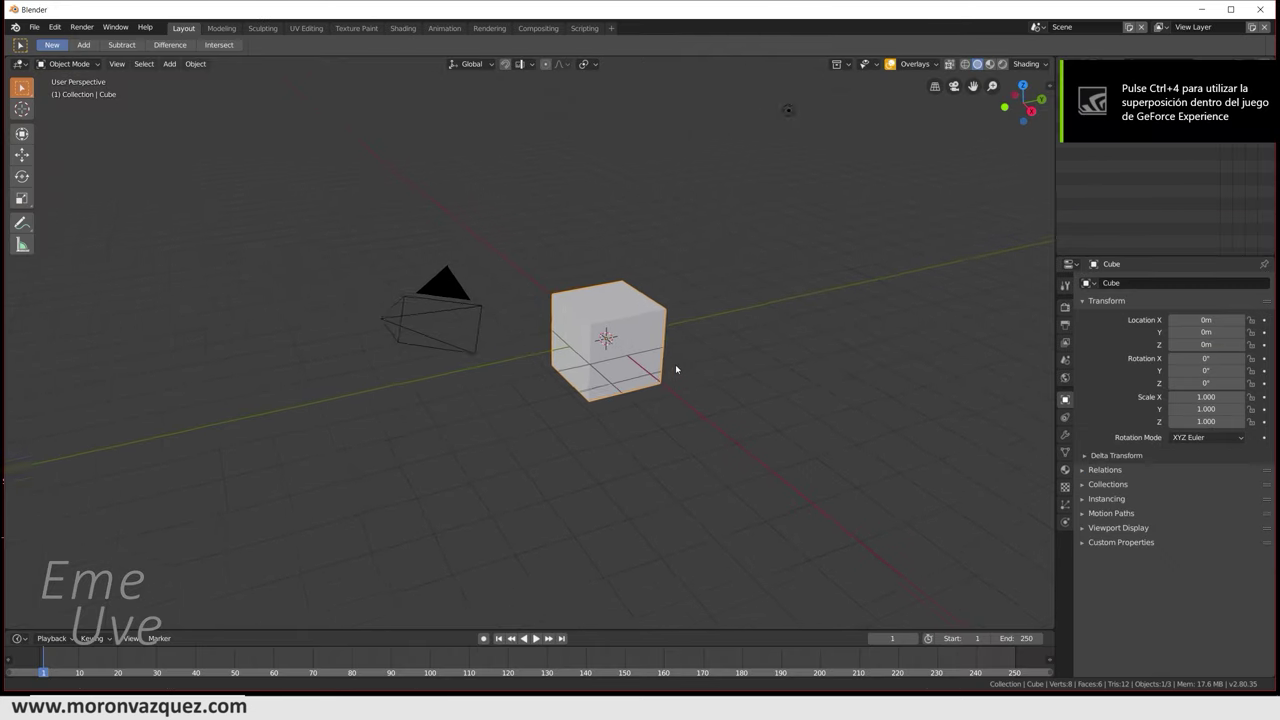
mouse_move(692, 383)
middle_down()
mouse_move(654, 389)
mouse_move(374, 261)
middle_up()
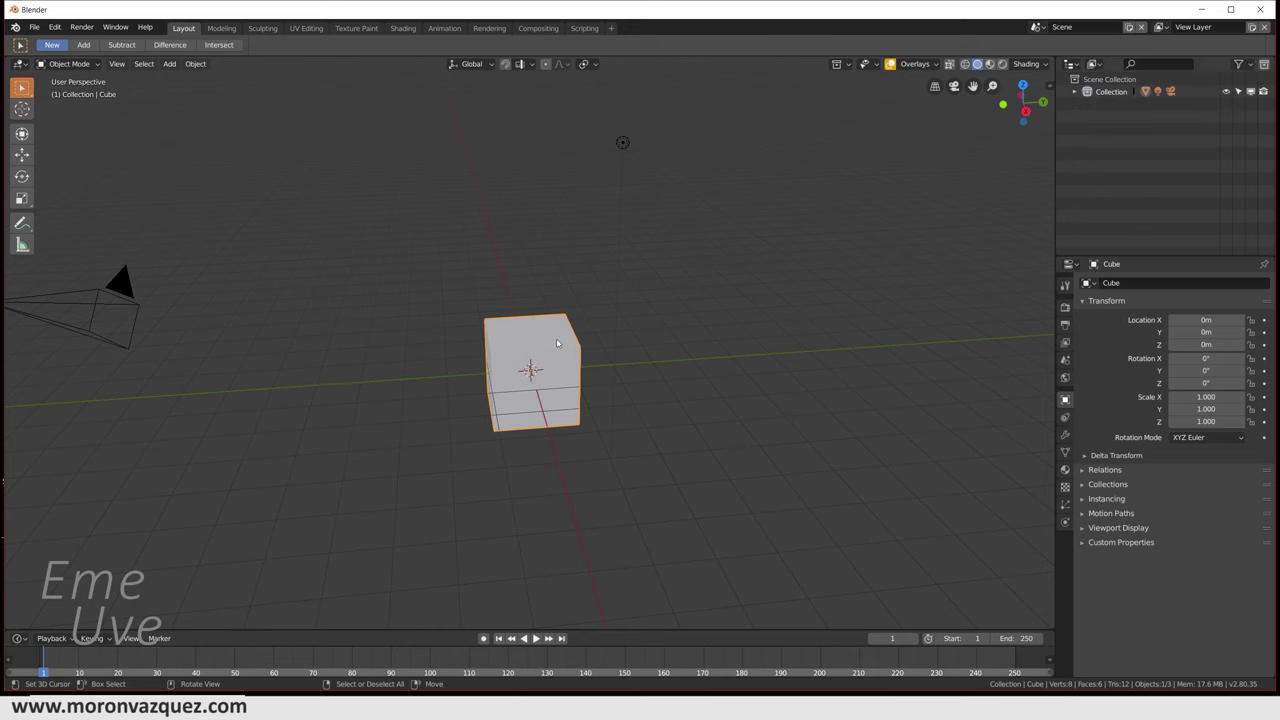
Delete the default cube, camera and light, add a new cube, and select the Transform tool
key(a)
key(Delete)
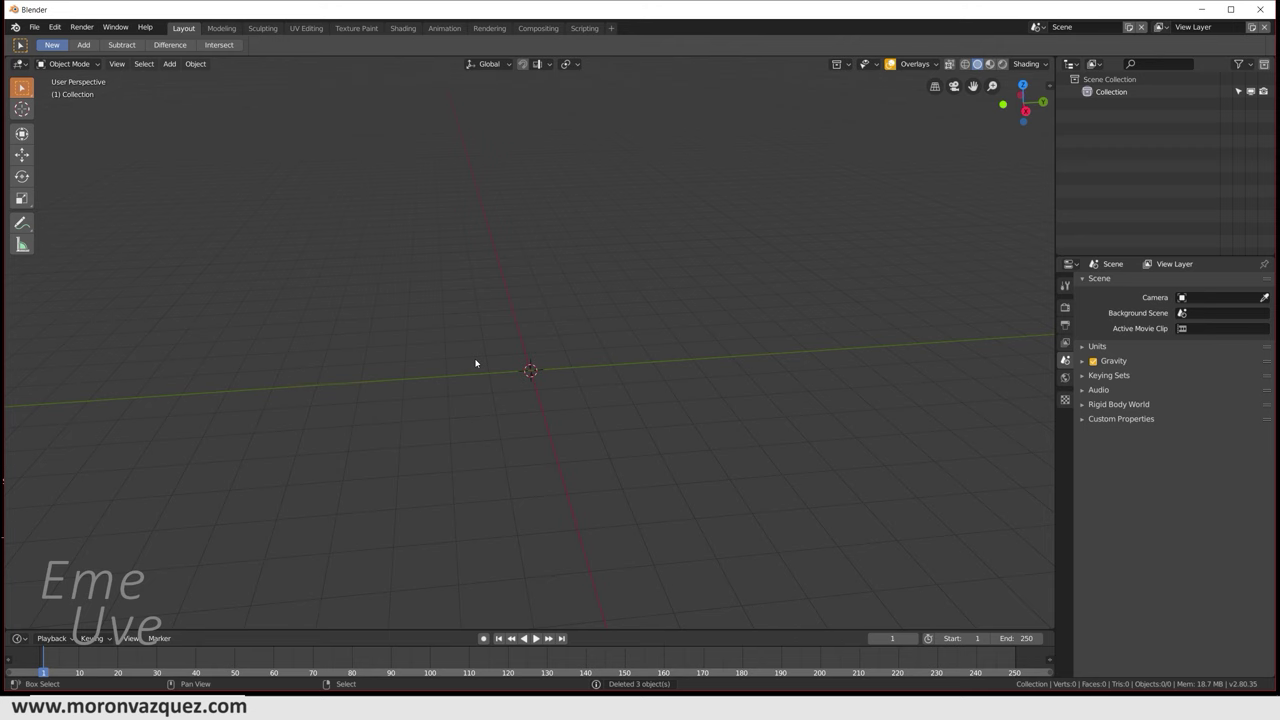
key(shift+a)
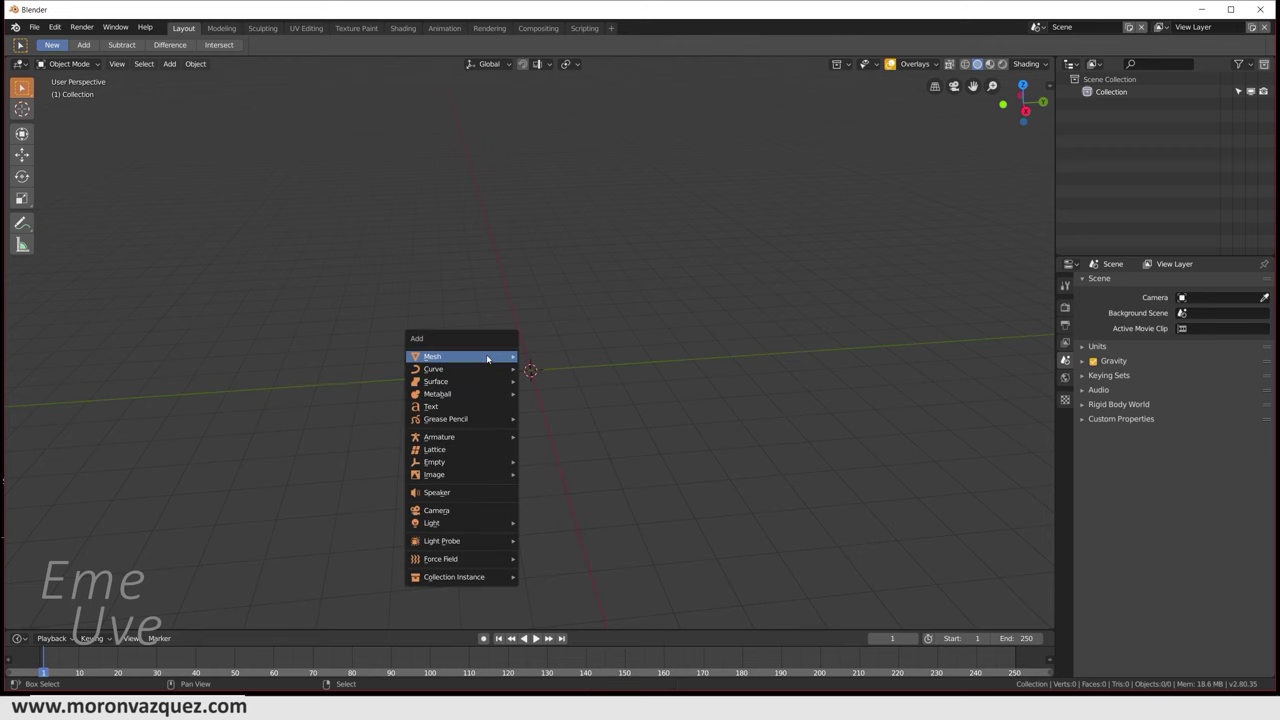
click(548, 368)
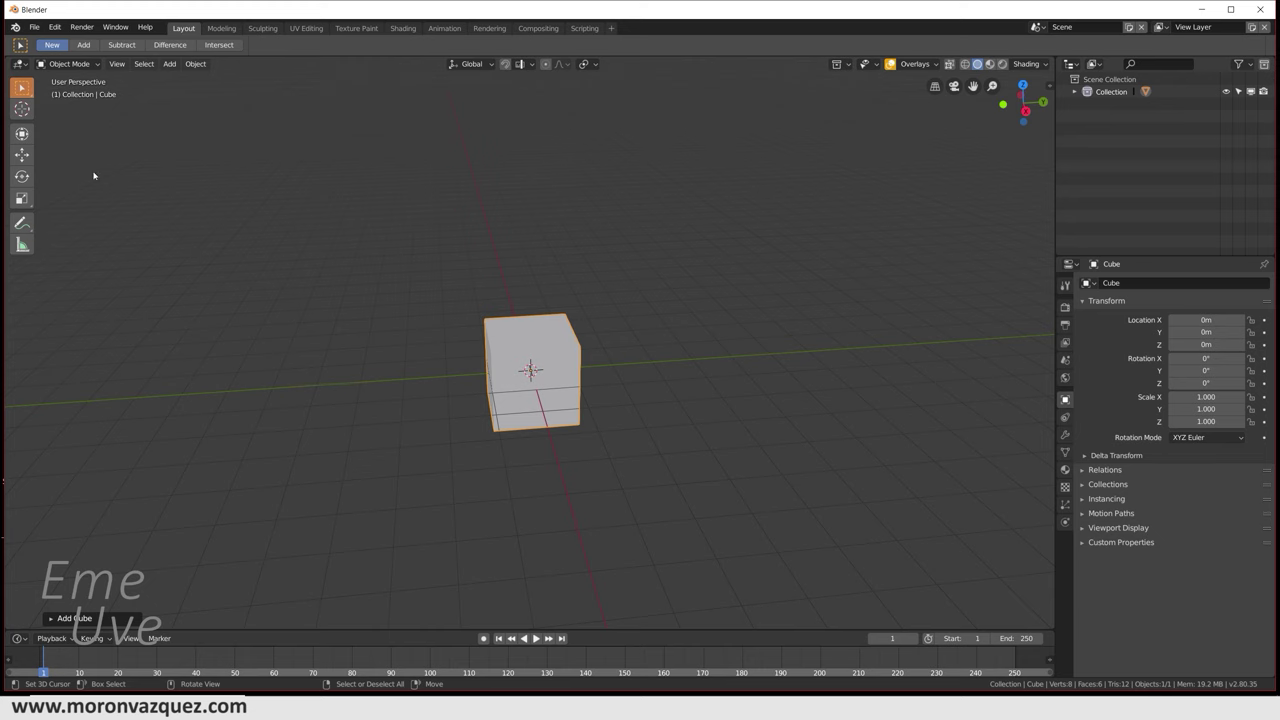
click(22, 133)
middle_drag(612, 365, 652, 349)
scroll(652, 349, up, 3)
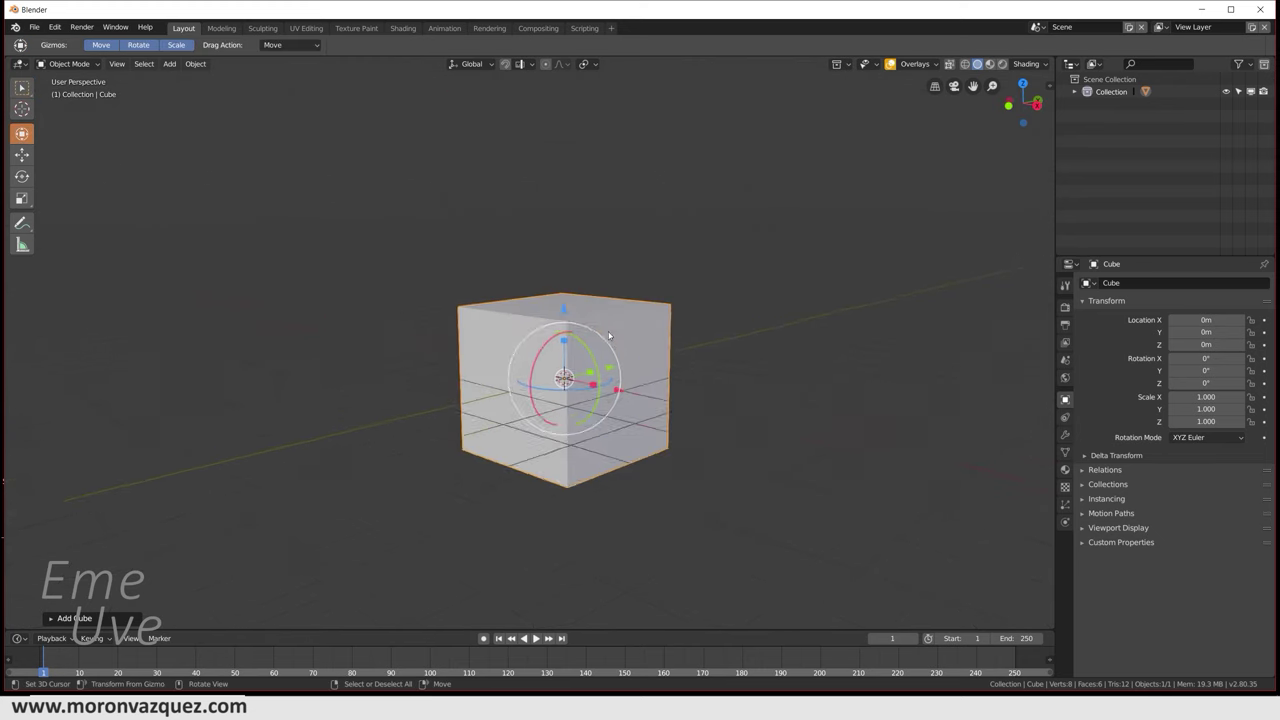
Flatten the cube with S Z -0.2 and enlarge it to a 9.212 scale
scroll(610, 378, up, 1)
text(sz-0.2)
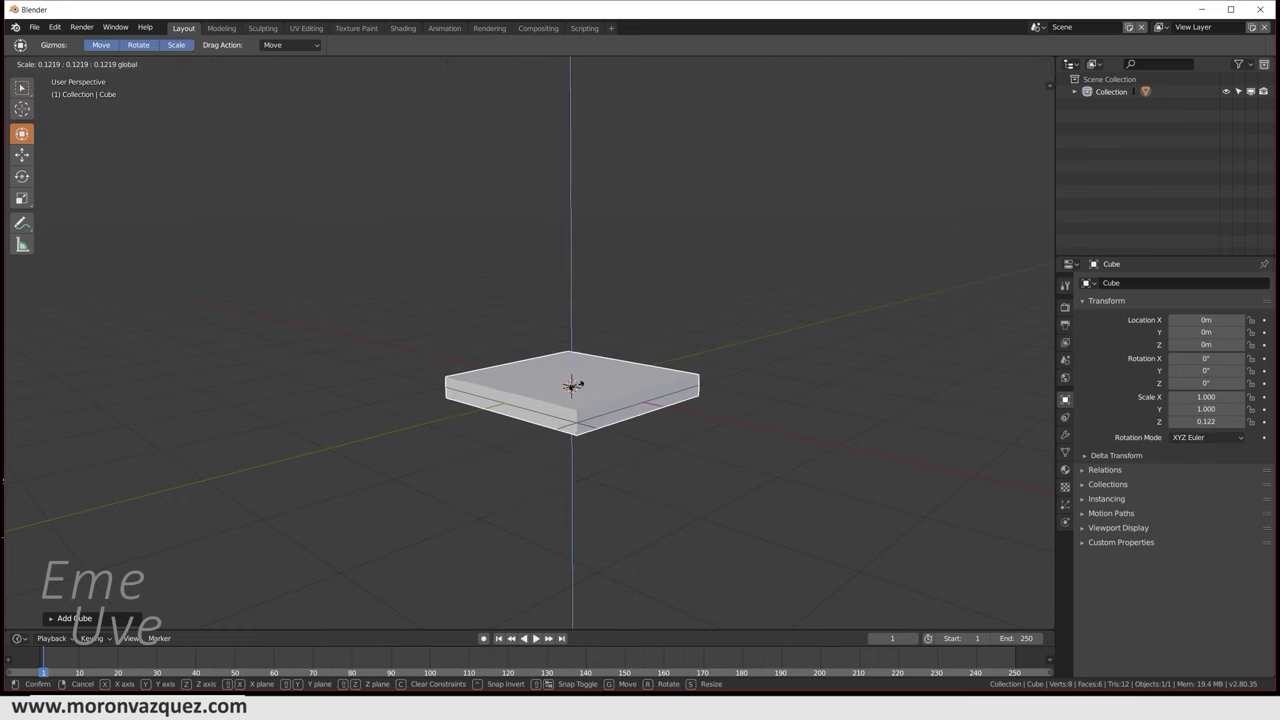
key(Return)
key(s)
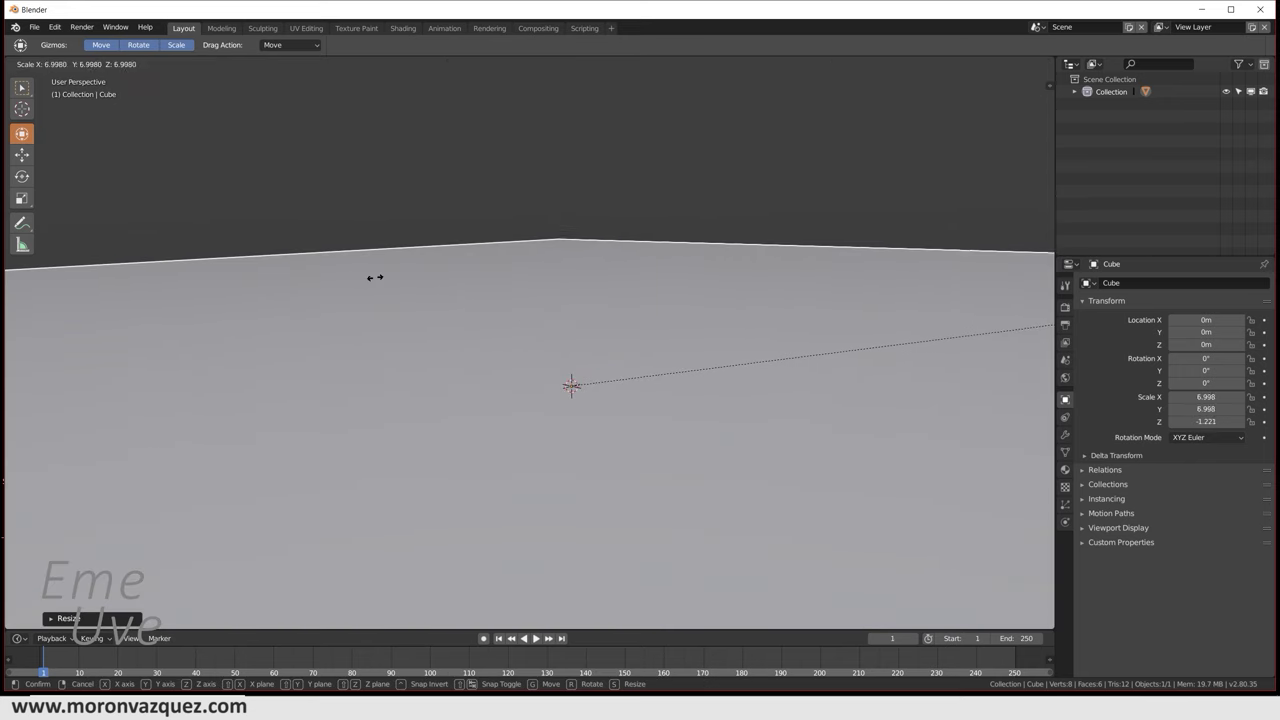
click(375, 280)
scroll(363, 293, down, 5)
key(s)
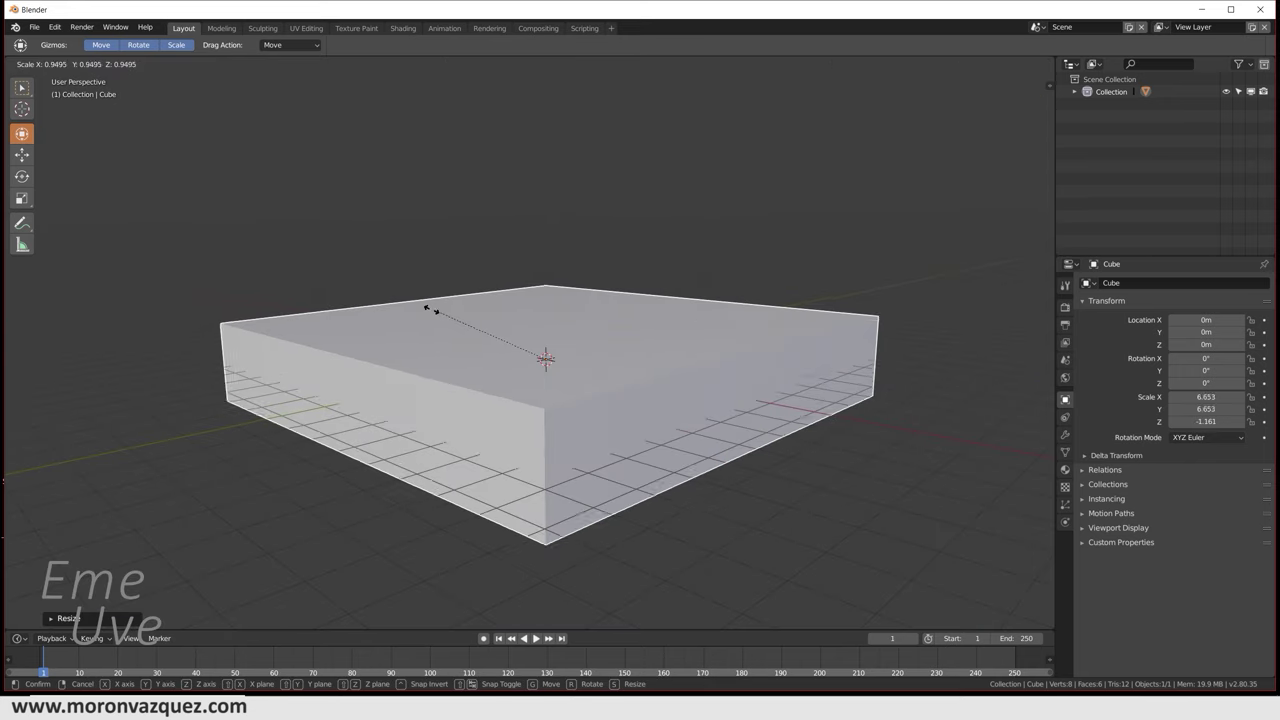
click(389, 289)
Thin the slab to a Z scale of -0.009 and raise it to 0.3969 m
drag(543, 326, 547, 357)
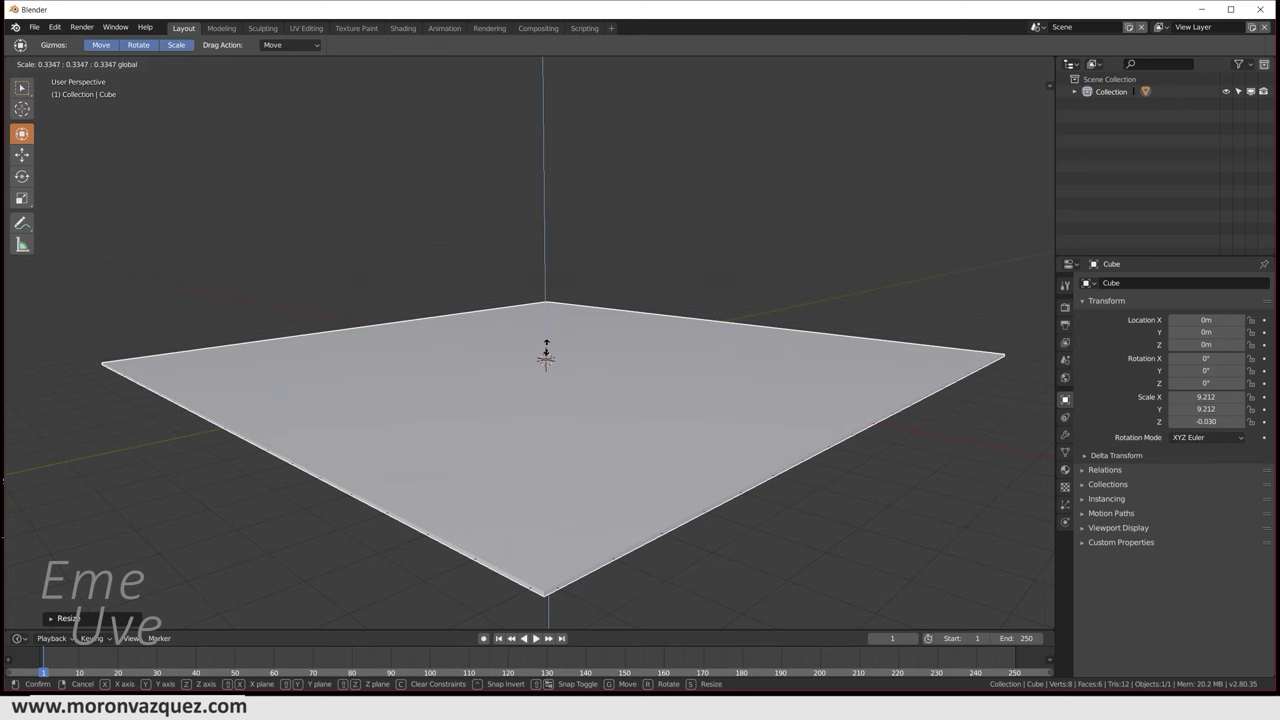
drag(547, 357, 545, 357)
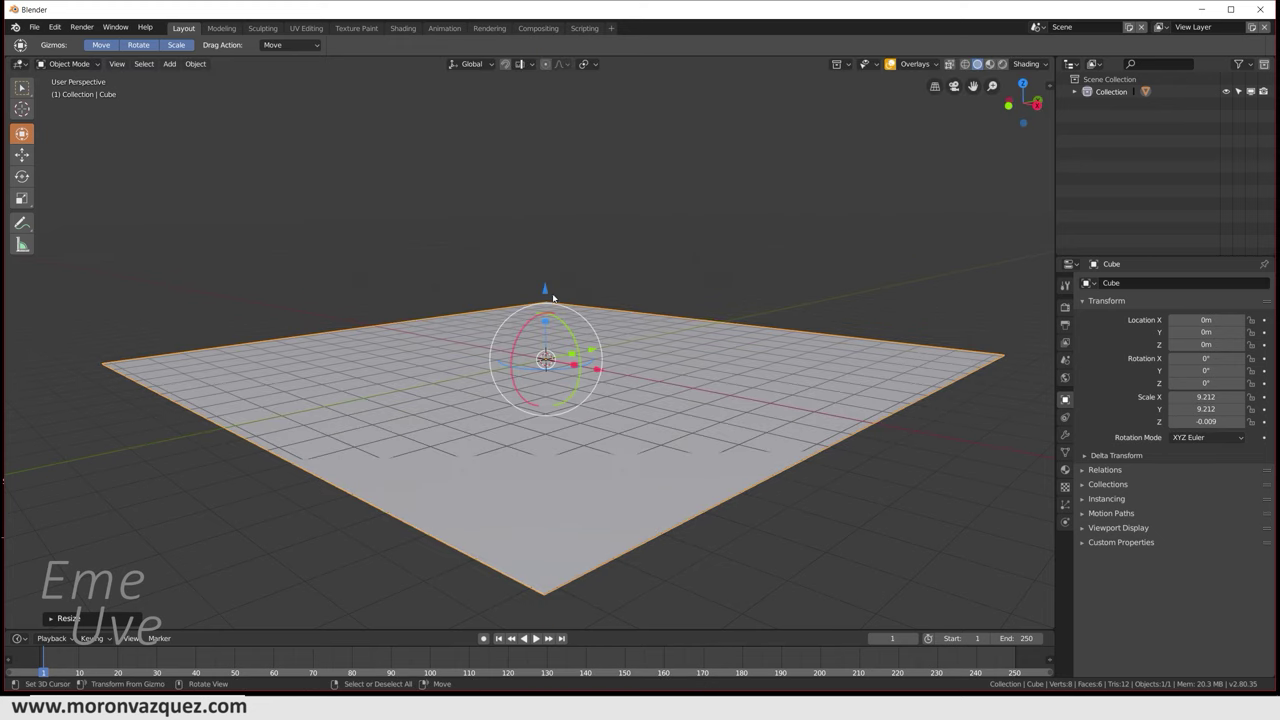
drag(545, 300, 545, 278)
mouse_move(591, 443)
middle_down()
mouse_move(548, 478)
mouse_move(585, 342)
mouse_move(406, 417)
mouse_move(453, 378)
middle_up()
mouse_move(521, 399)
middle_down()
mouse_move(466, 428)
mouse_move(486, 309)
mouse_move(453, 365)
middle_up()
scroll(453, 365, up, 4)
scroll(399, 359, down, 3)
scroll(438, 394, down, 1)
scroll(438, 394, up, 2)
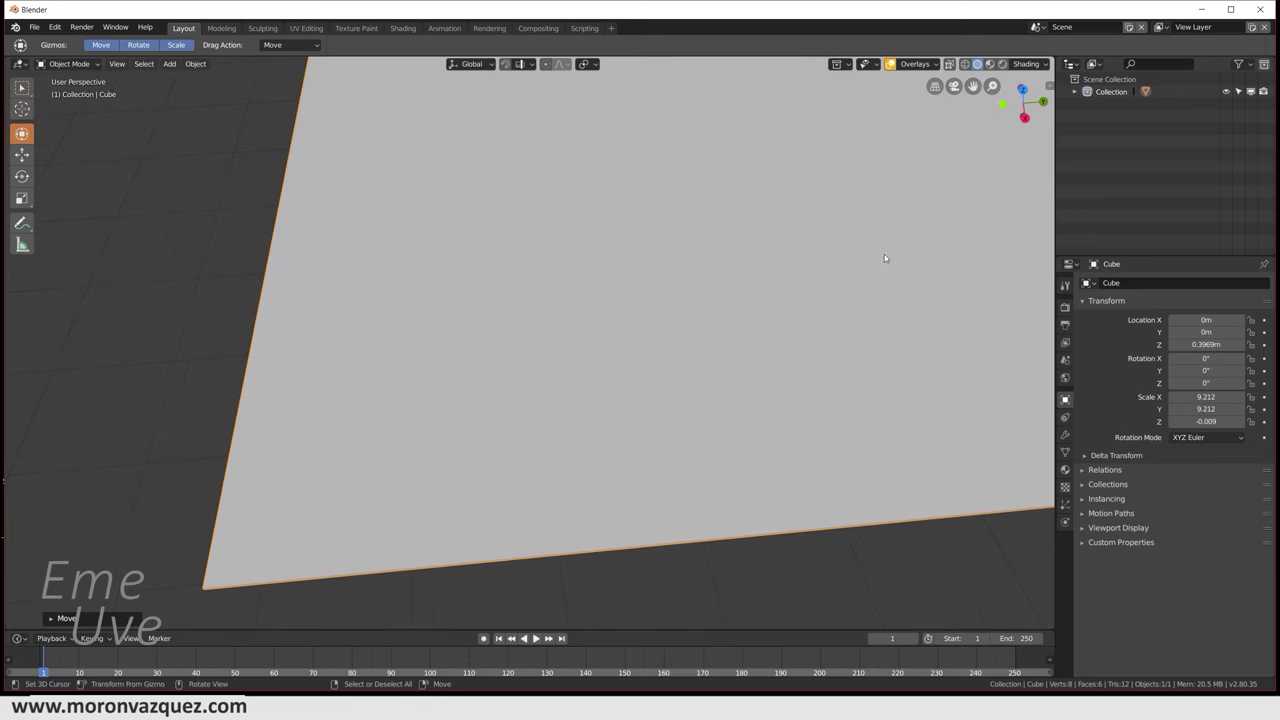
key(shift+a)
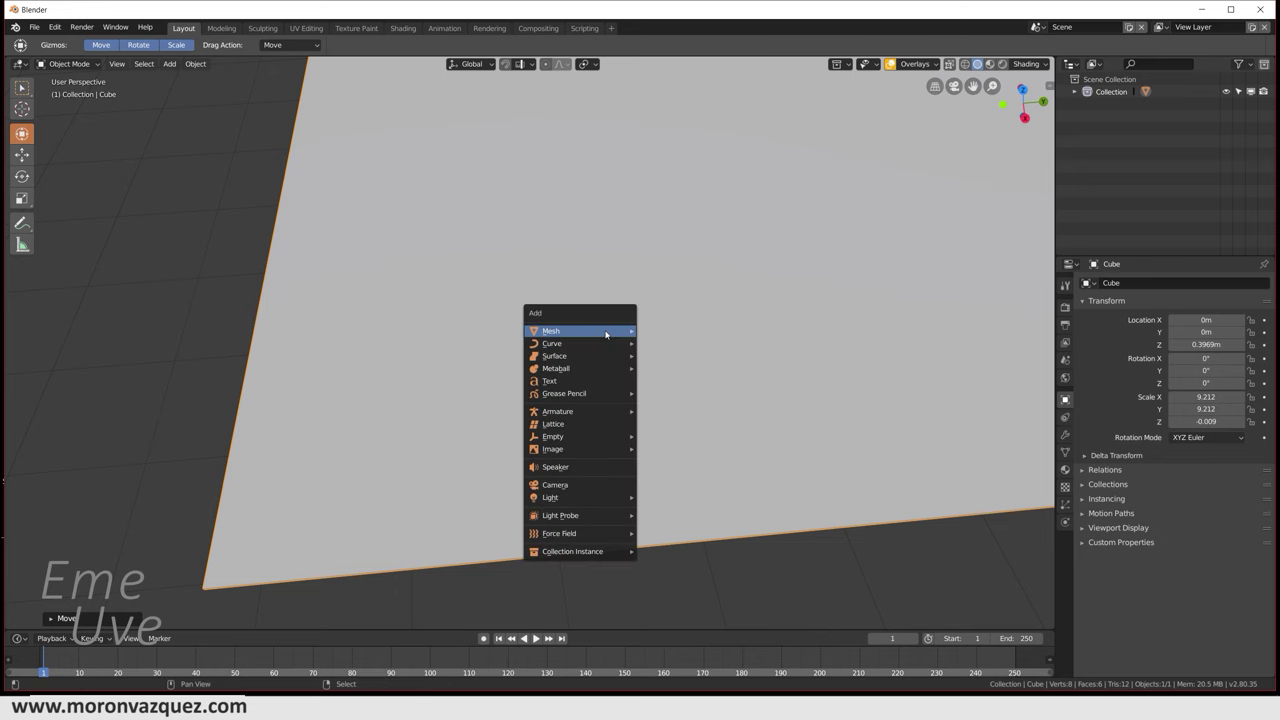
Add a second cube, Cube.001, and raise it to Z 2.6269 m above the floor
click(663, 343)
scroll(705, 340, down, 3)
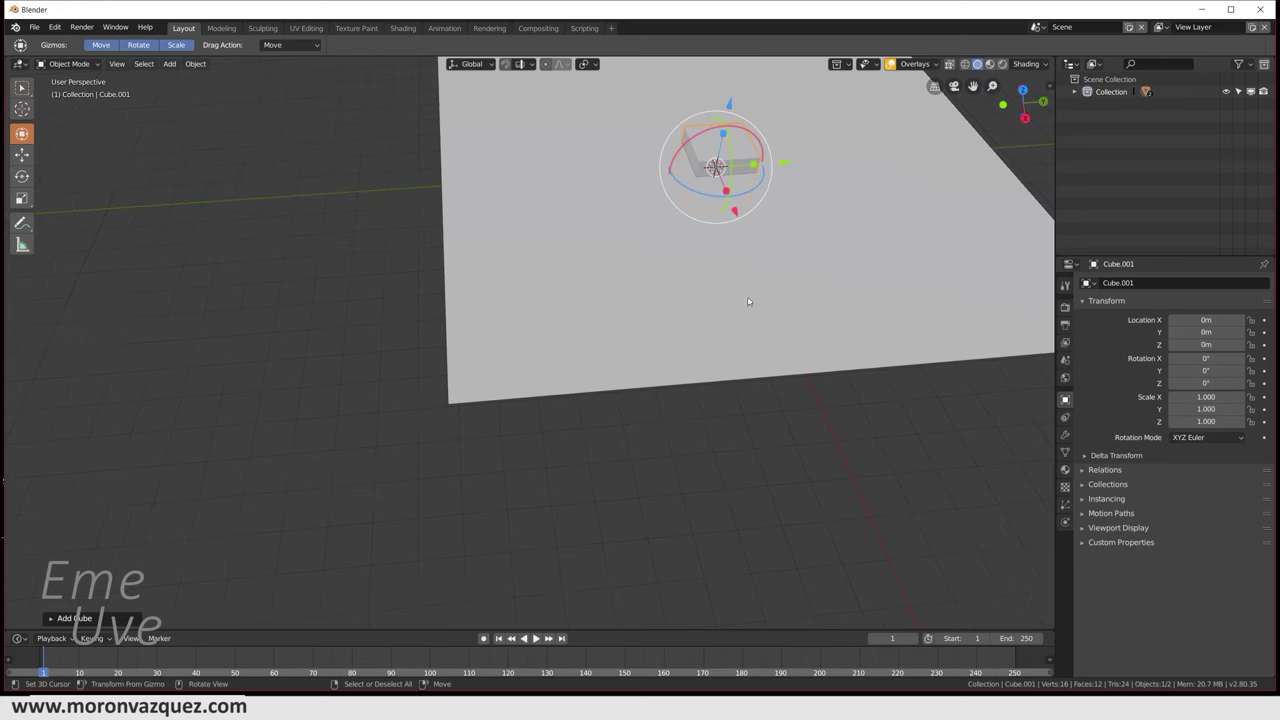
scroll(715, 367, down, 1)
scroll(703, 330, down, 1)
middle_drag(703, 331, 705, 206)
drag(666, 193, 666, 130)
scroll(563, 363, up, 2)
scroll(558, 371, up, 2)
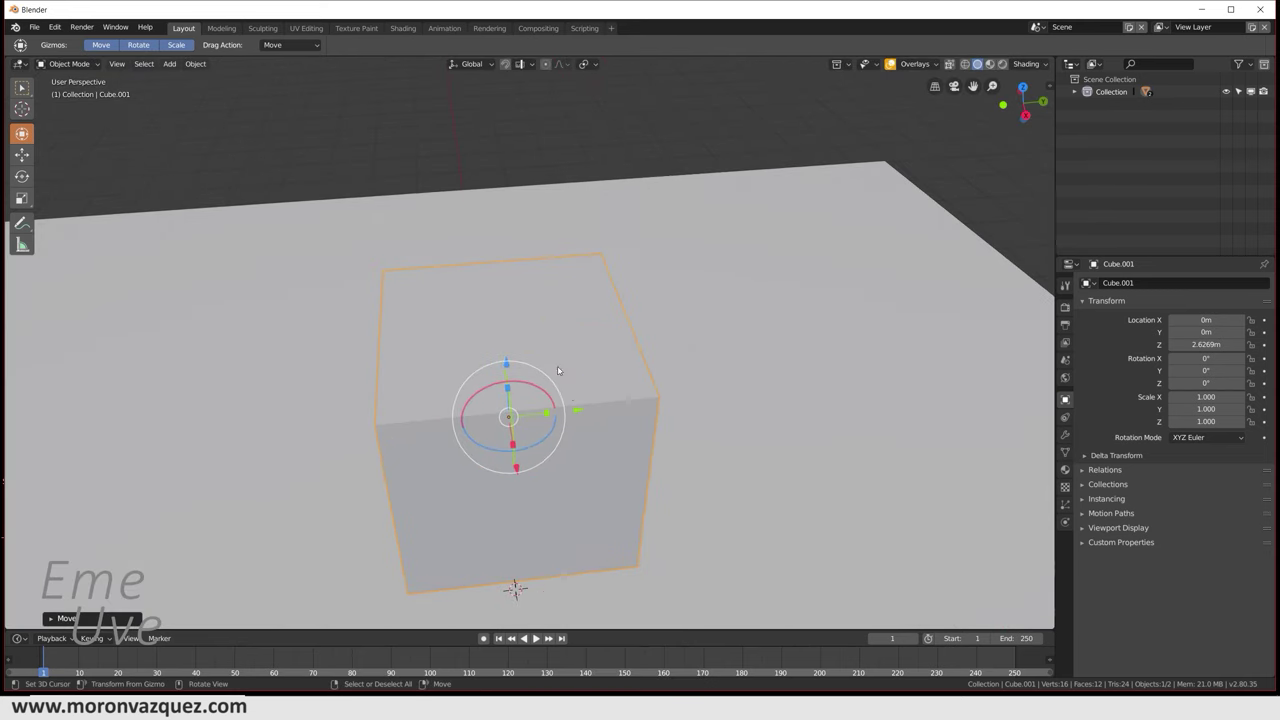
Flatten Cube.001 into a thin slab with a Z scale of -0.014
middle_drag(558, 371, 497, 209)
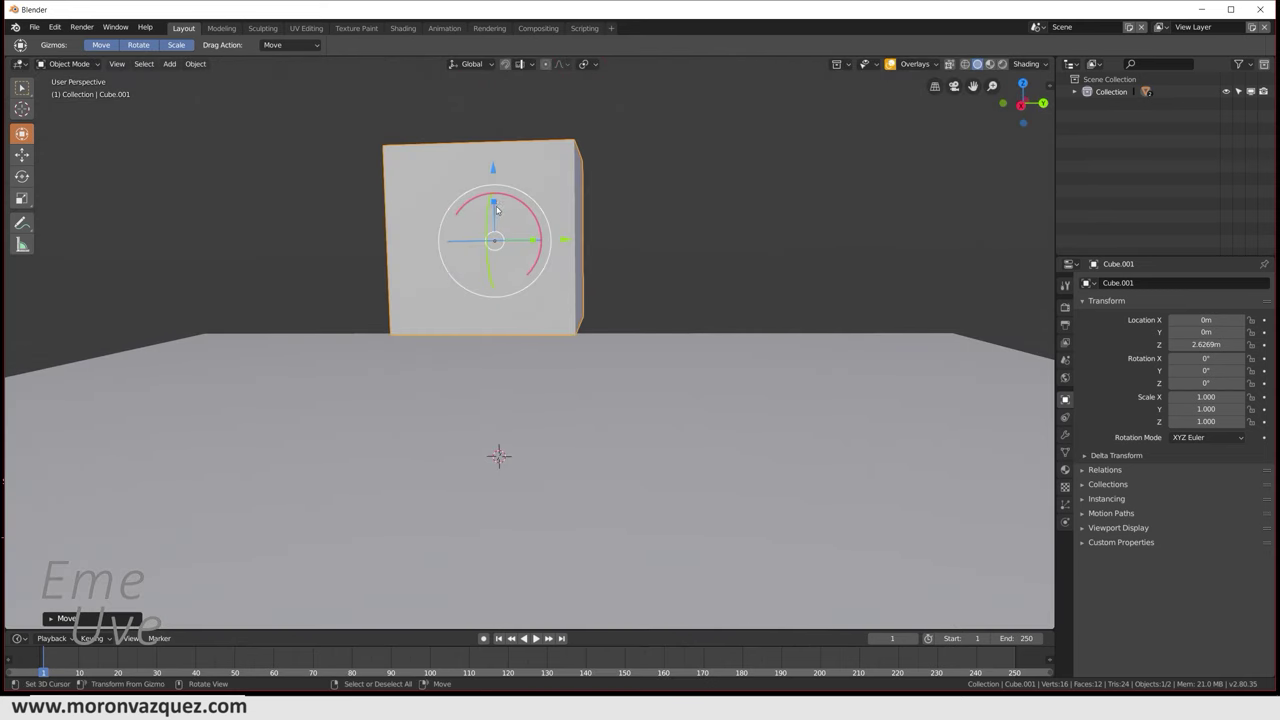
scroll(500, 220, up, 2)
middle_drag(505, 235, 577, 300)
drag(505, 301, 507, 331)
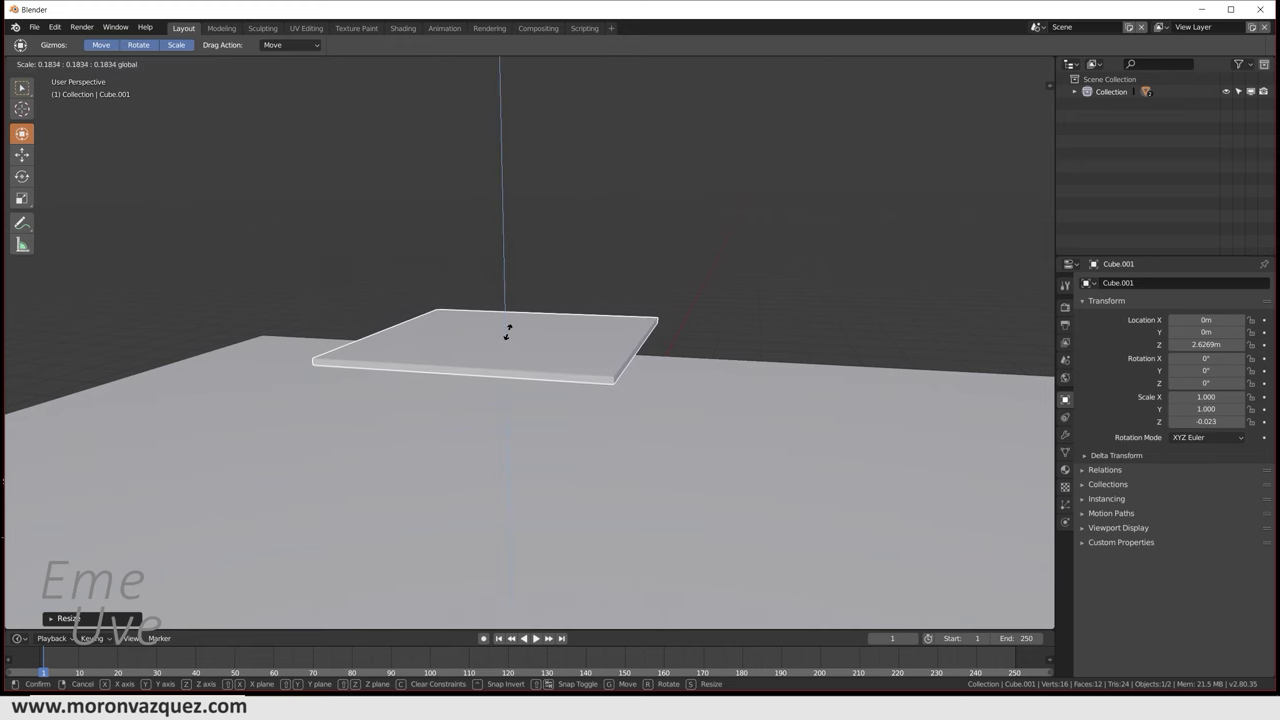
drag(508, 333, 508, 333)
scroll(666, 366, up, 3)
middle_drag(666, 366, 527, 321)
scroll(588, 349, down, 3)
scroll(527, 321, up, 2)
scroll(527, 321, up, 2)
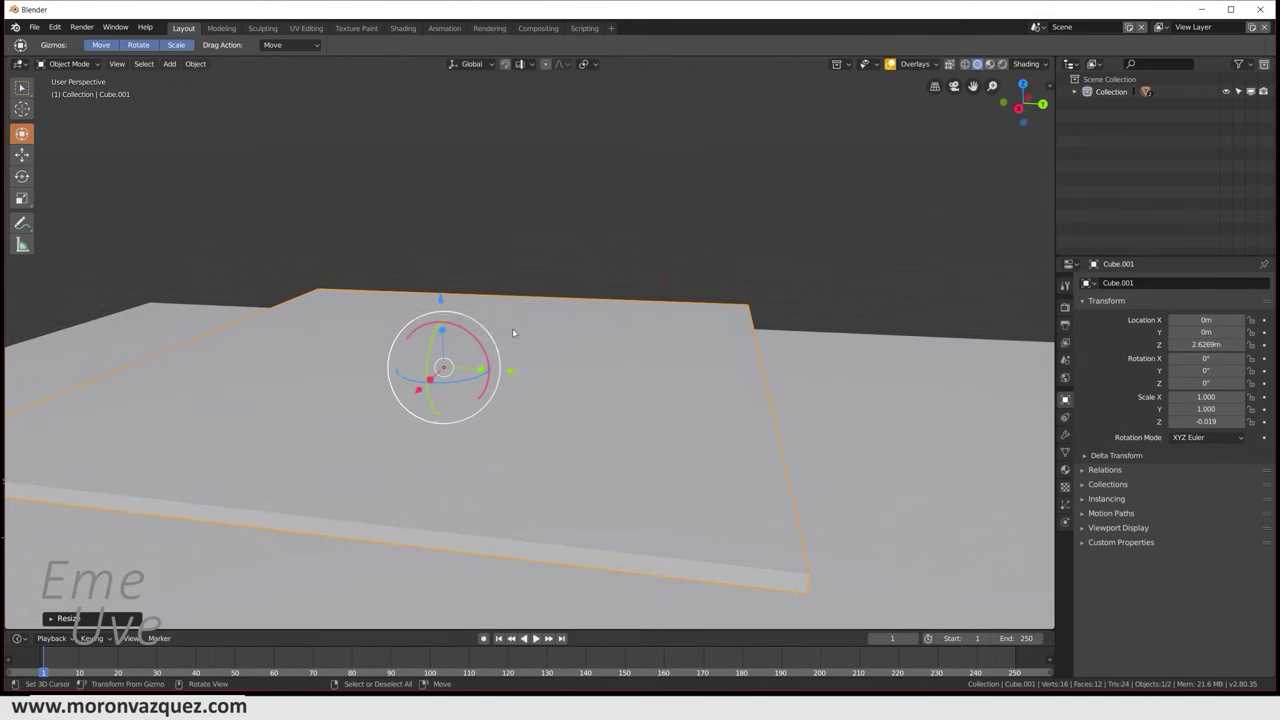
mouse_move(437, 335)
shift+middle_down()
mouse_move(627, 353)
mouse_move(604, 349)
shift+middle_up()
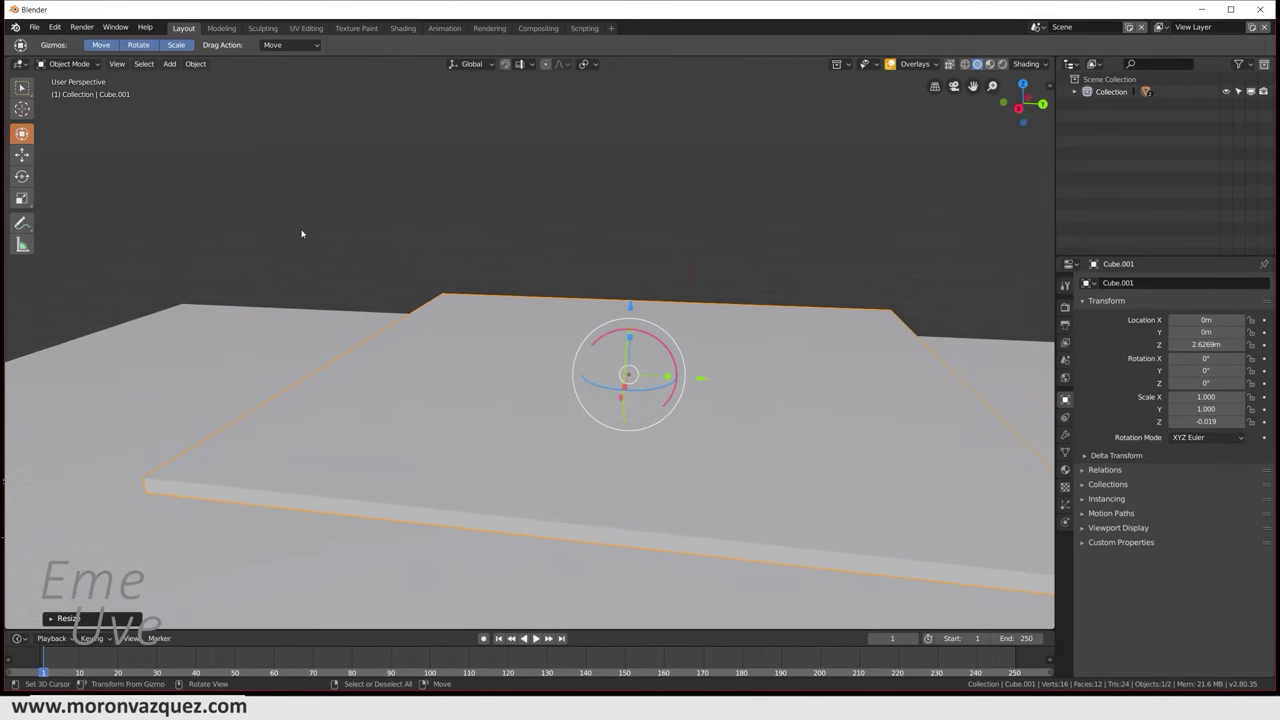
middle_drag(624, 303, 529, 321)
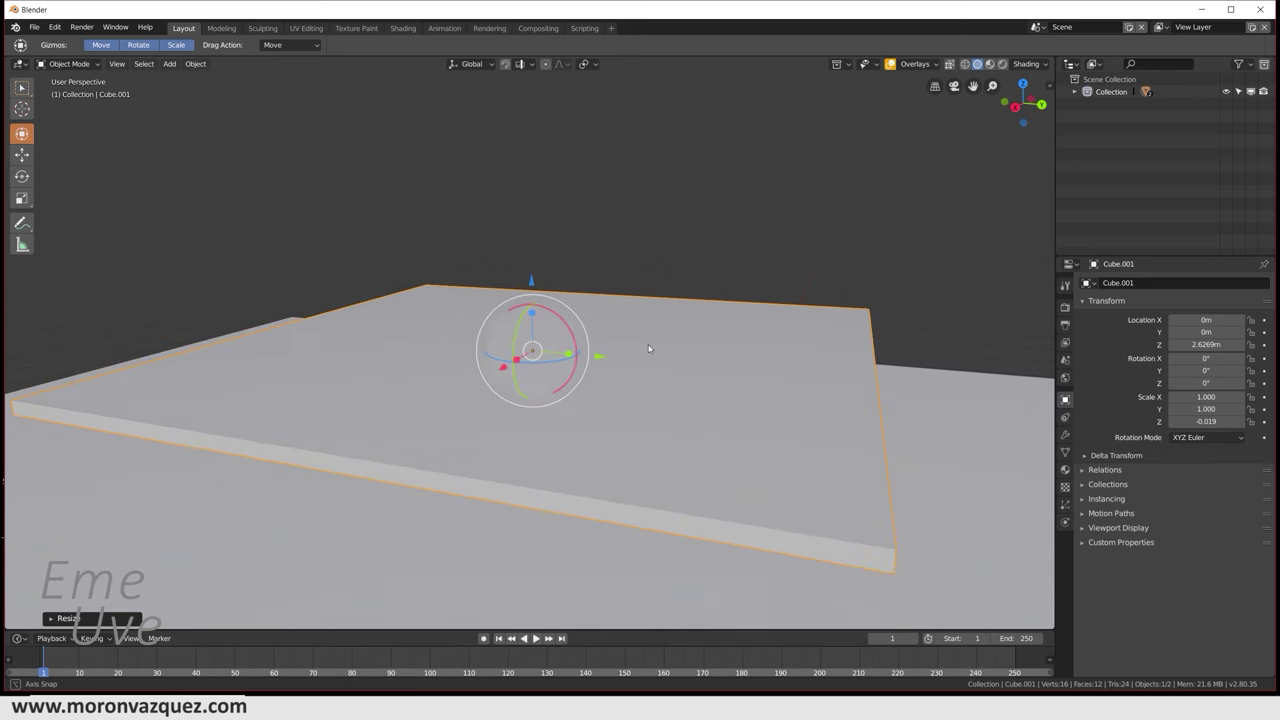
drag(532, 315, 531, 318)
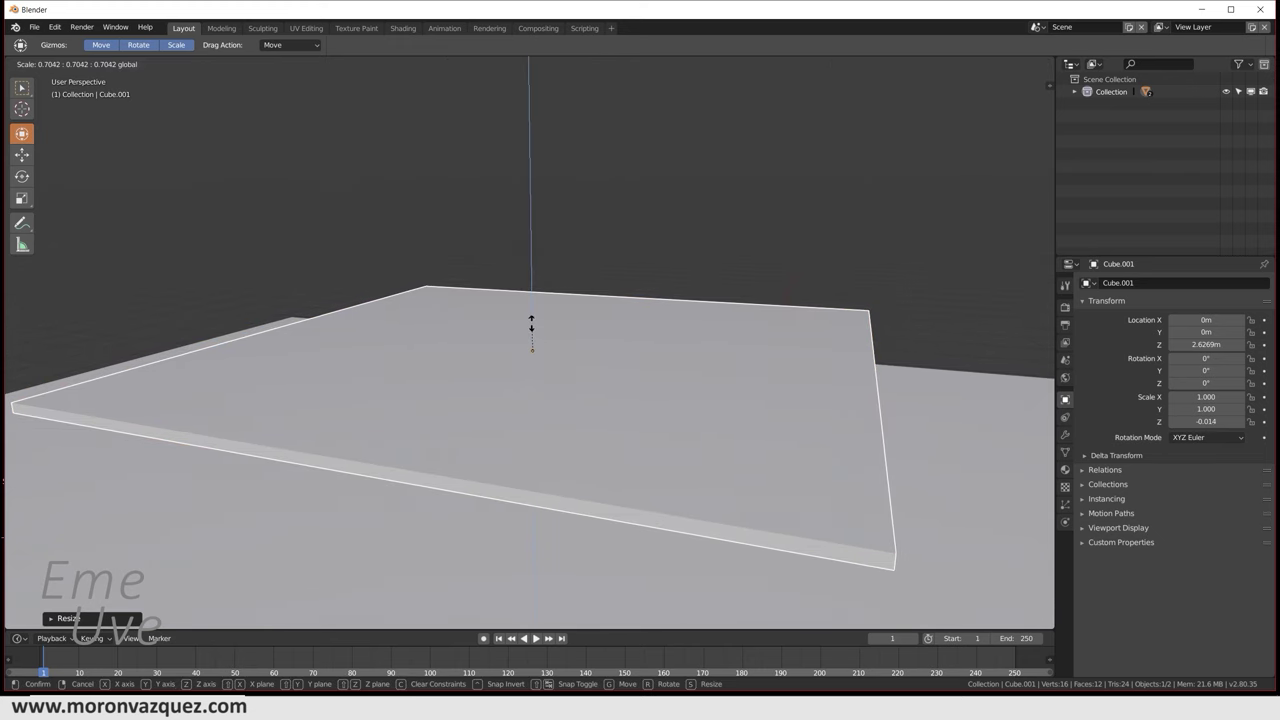
click(75, 66)
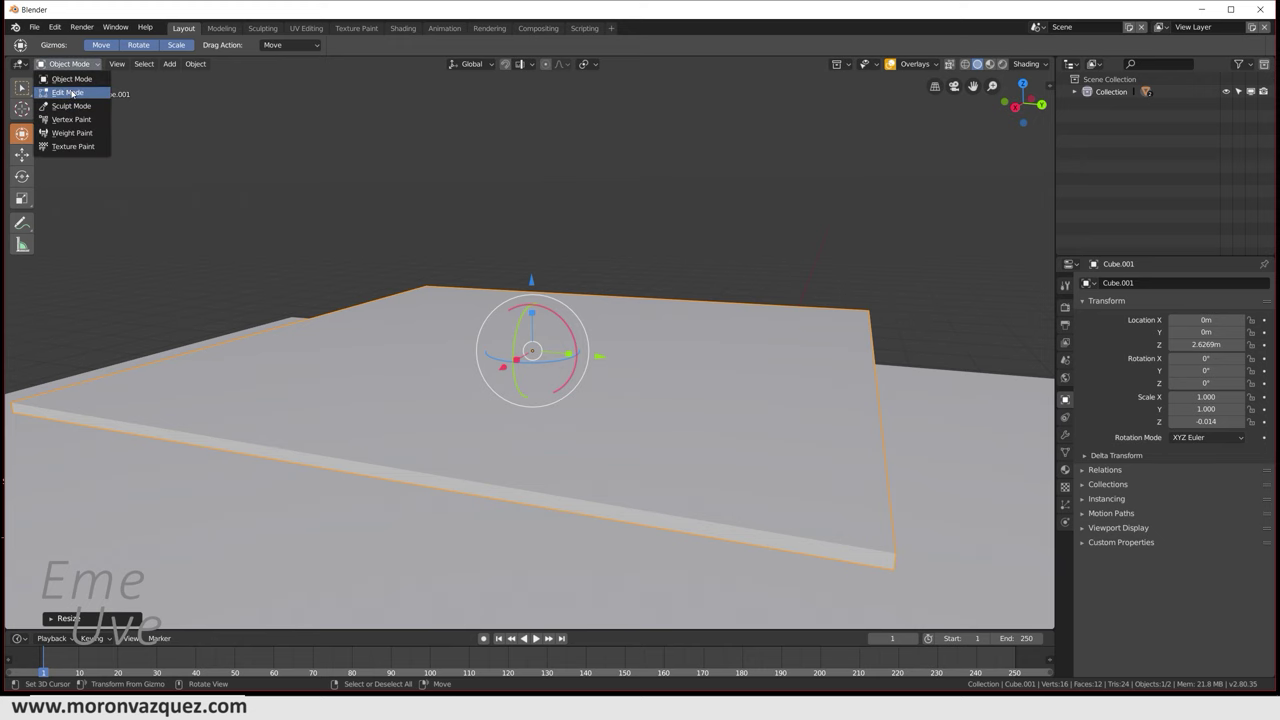
In Edit Mode, extrude the slab's top face in place and shrink it slightly
click(68, 92)
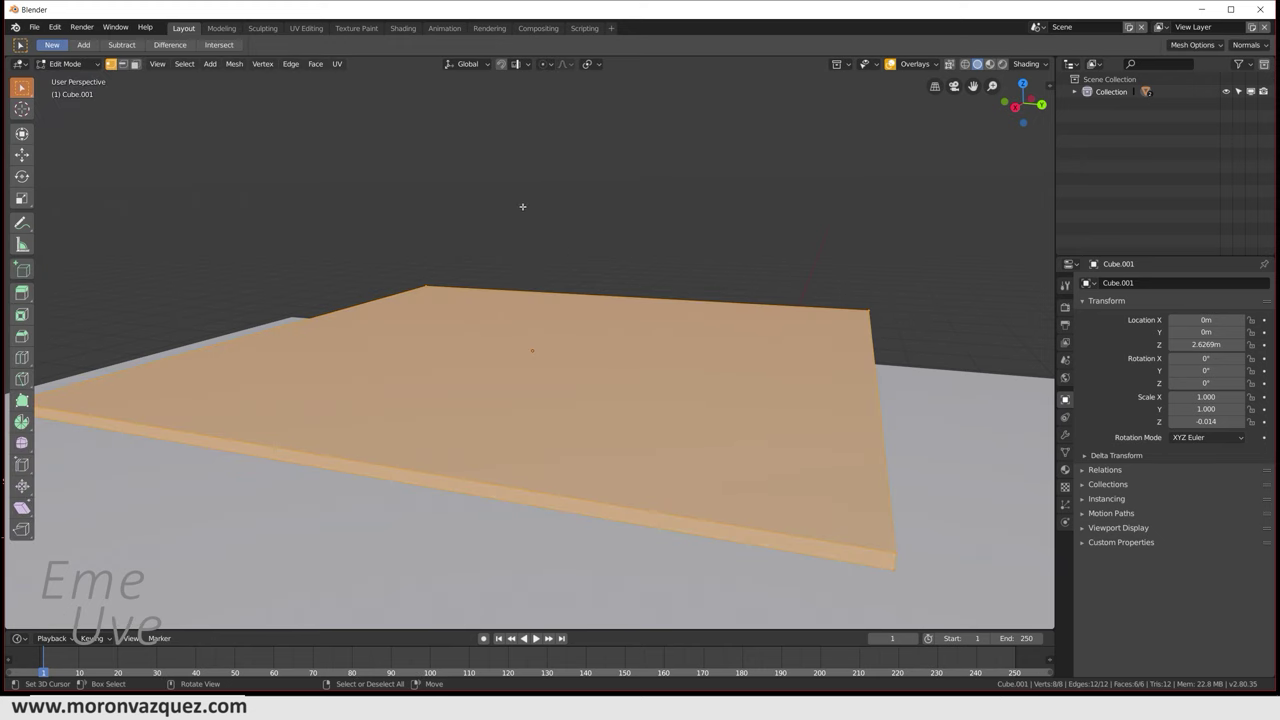
middle_drag(797, 491, 833, 497)
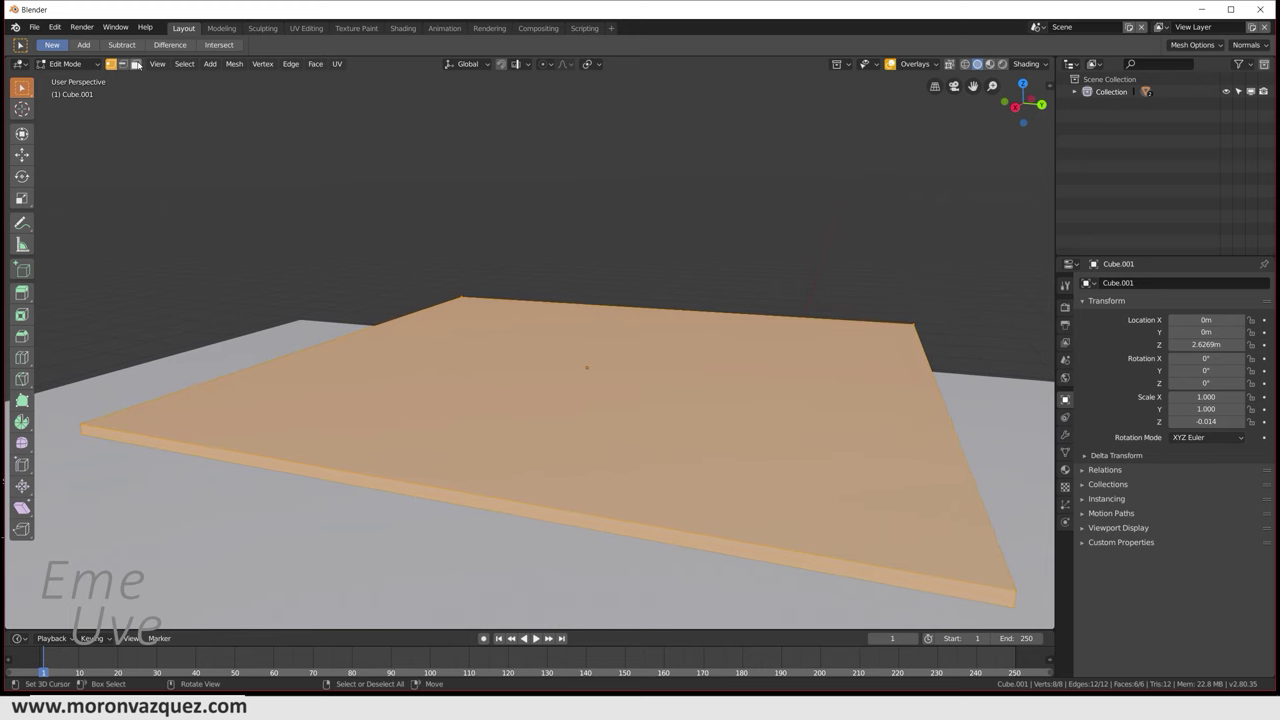
click(683, 414)
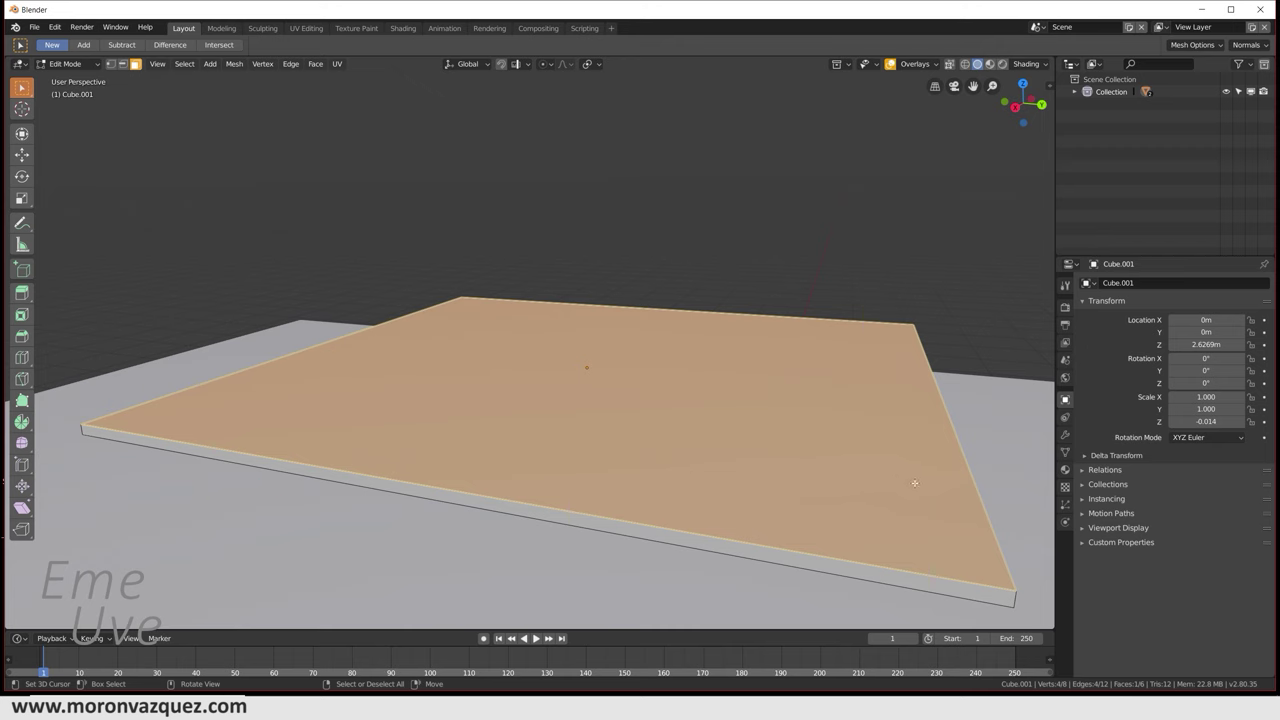
key(e)
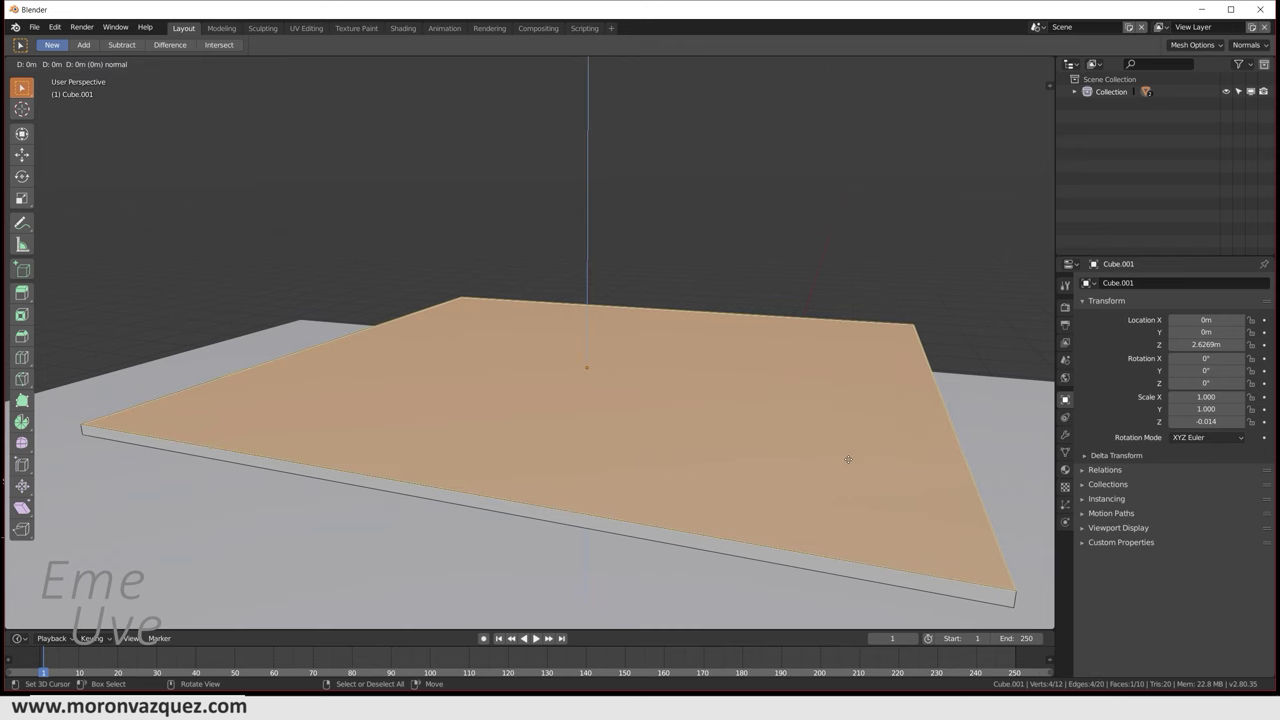
right_click(848, 460)
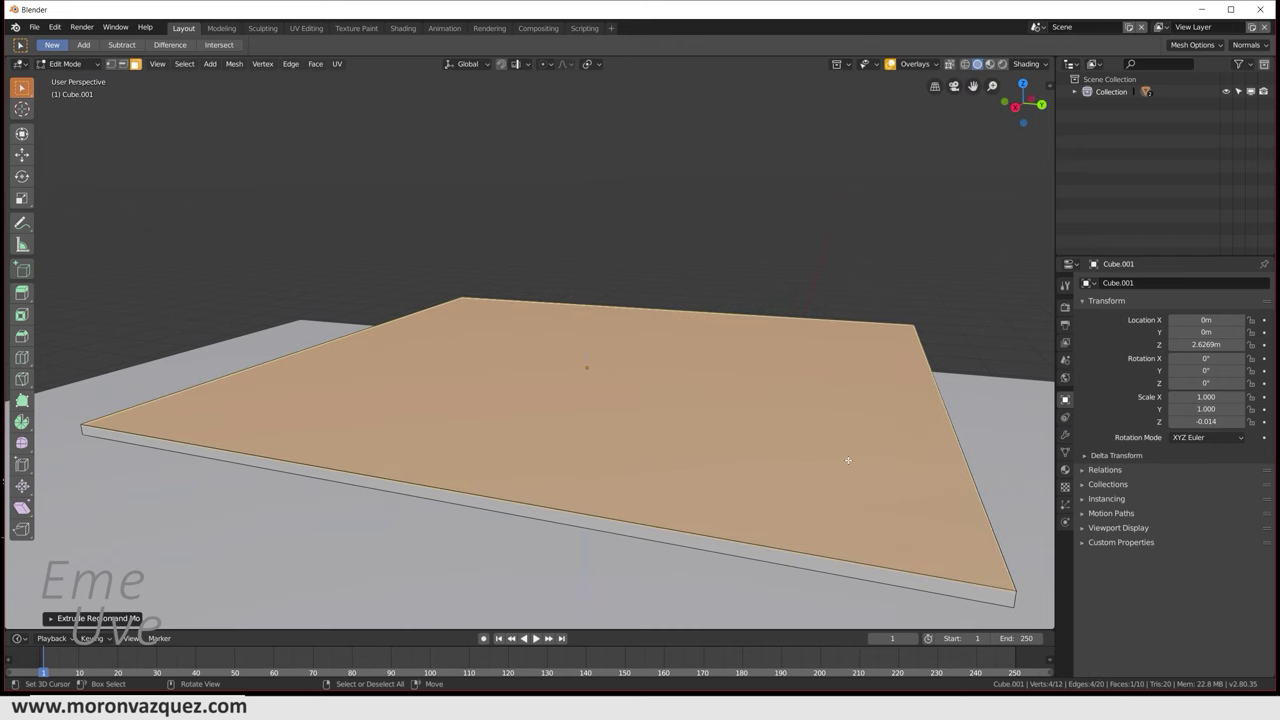
key(ctrl+z)
key(e)
right_click(665, 291)
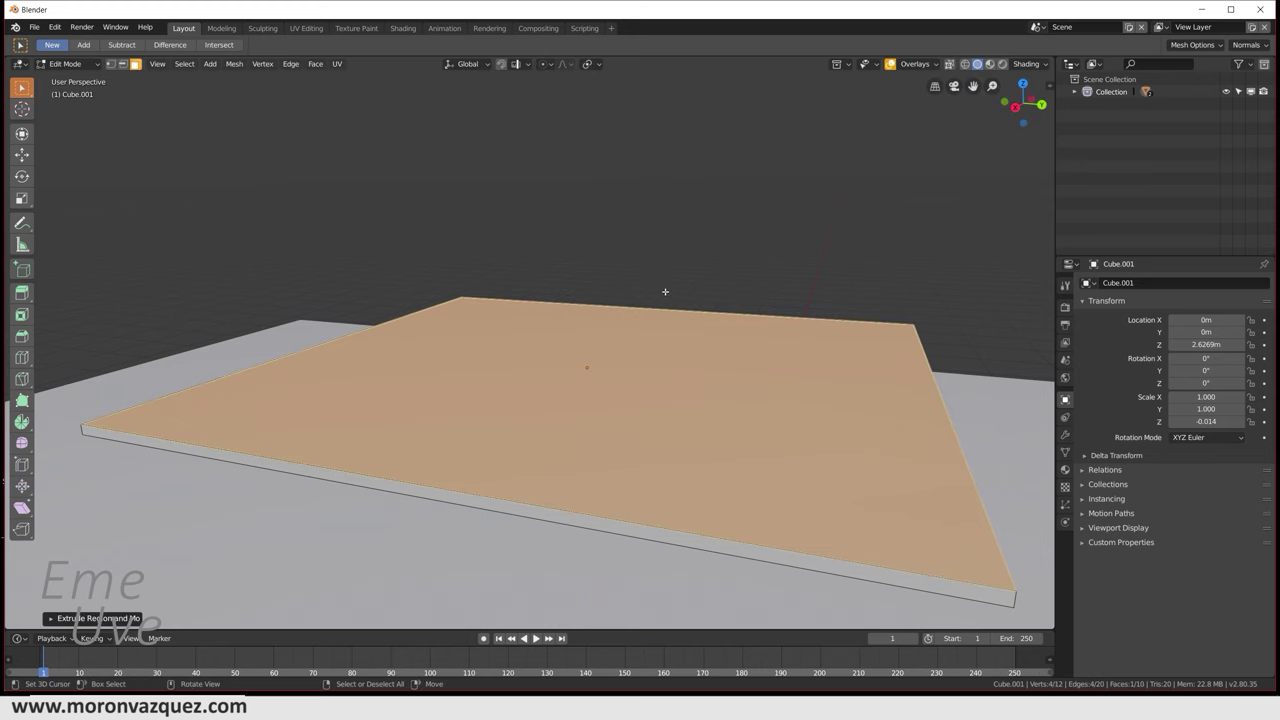
click(24, 133)
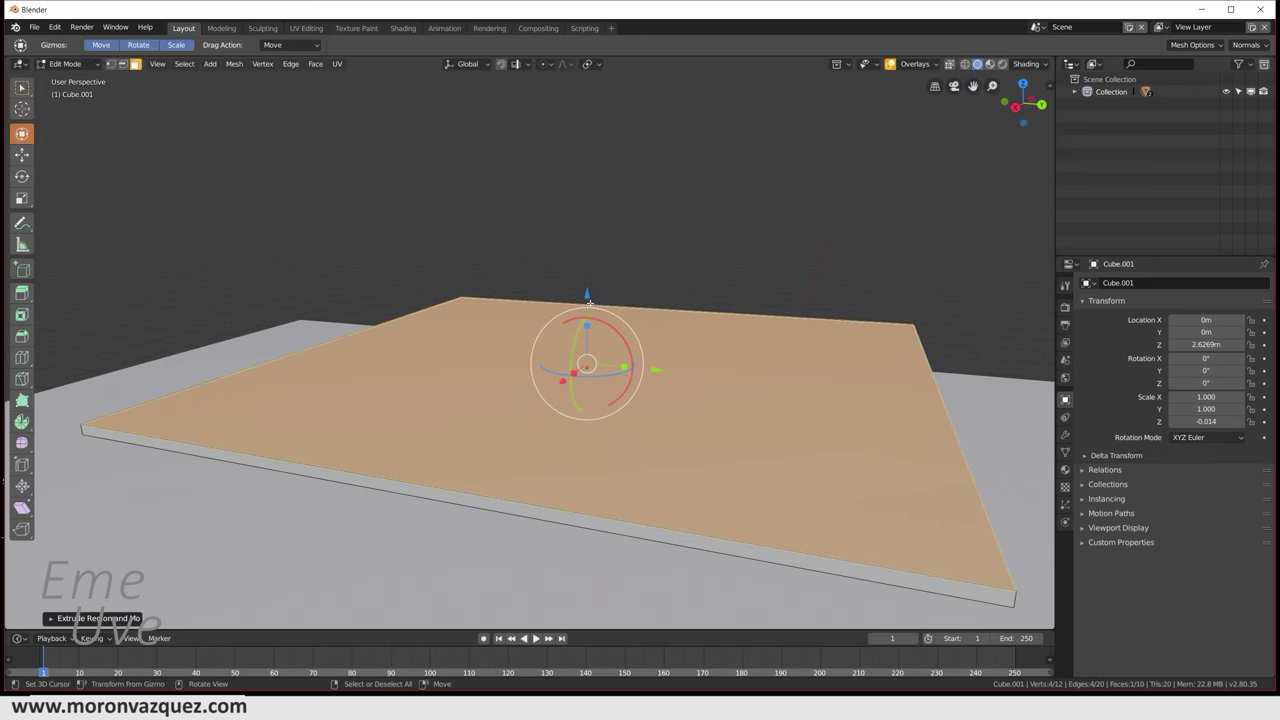
drag(588, 295, 588, 291)
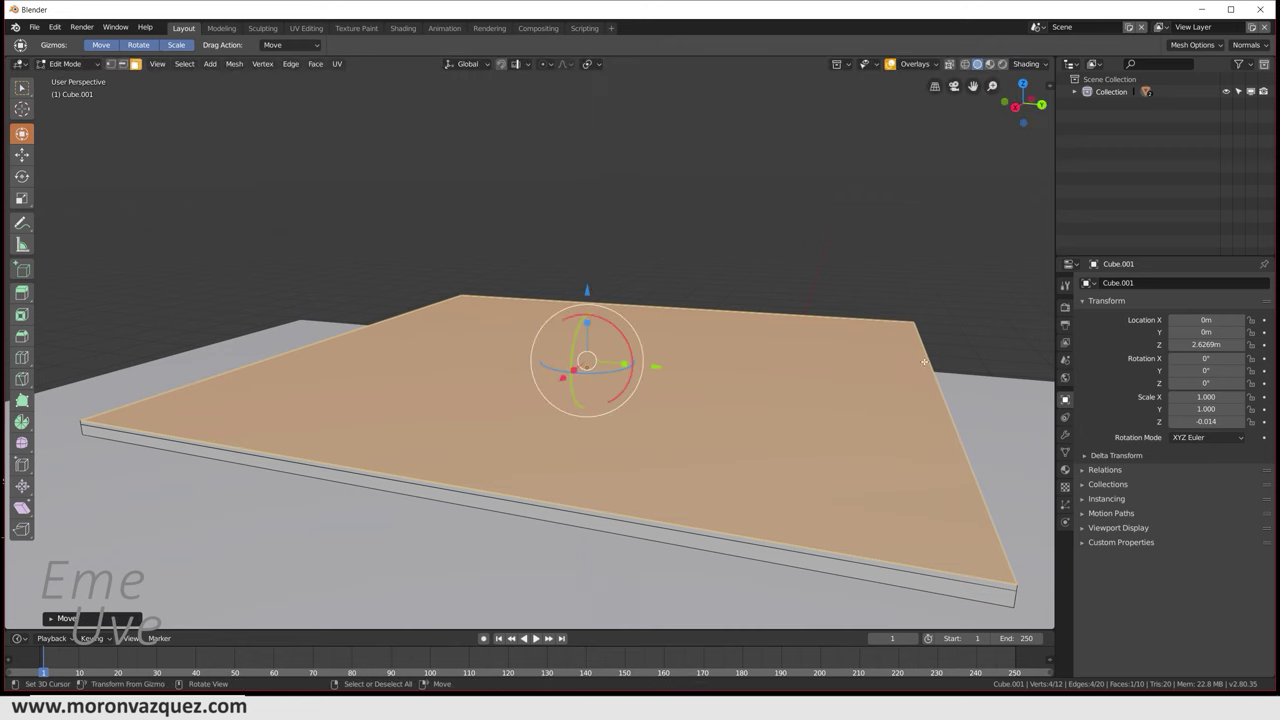
key(s)
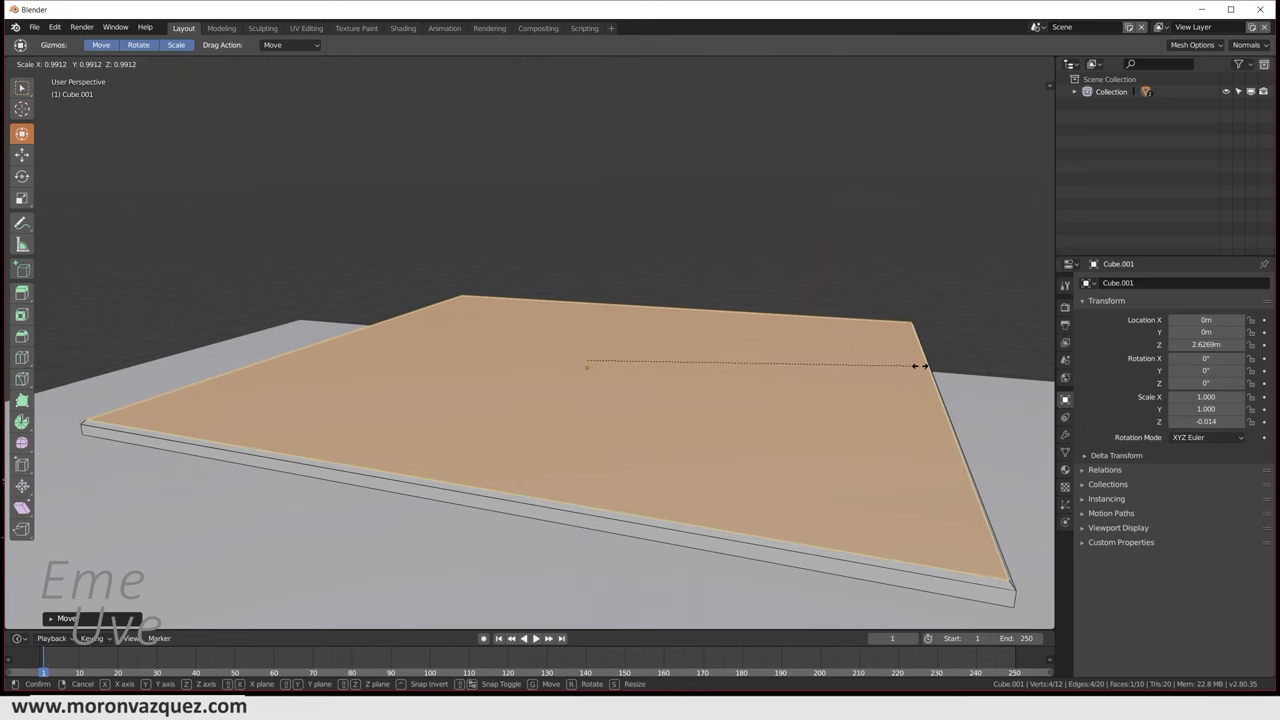
click(917, 366)
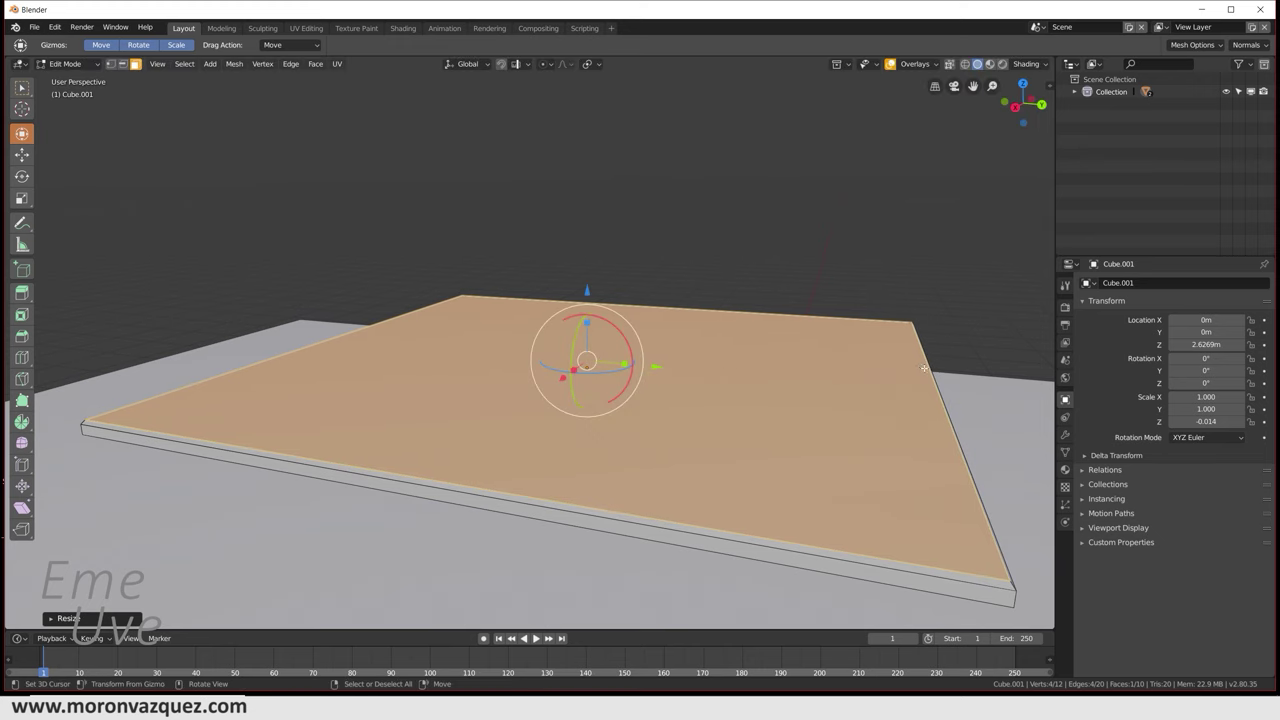
Extrude the top face again, raise it along Z and inset it to form a bevel
key(e)
right_click(924, 369)
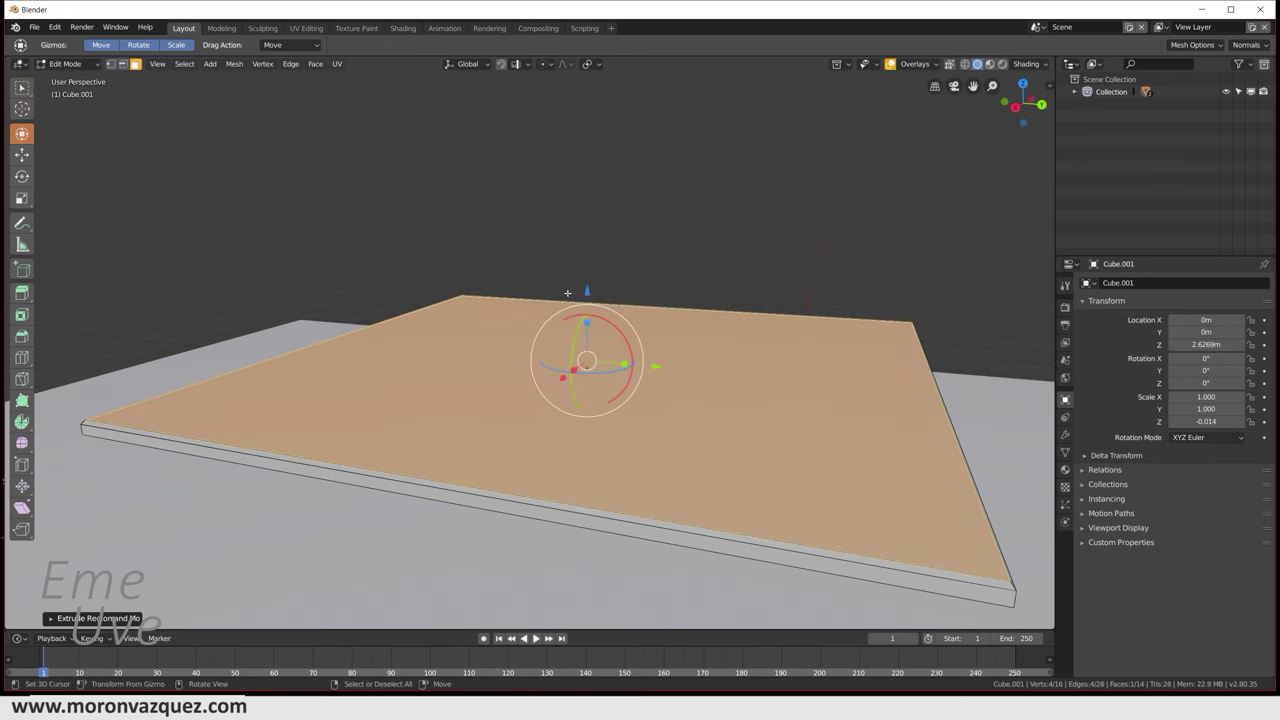
key(g)
key(z)
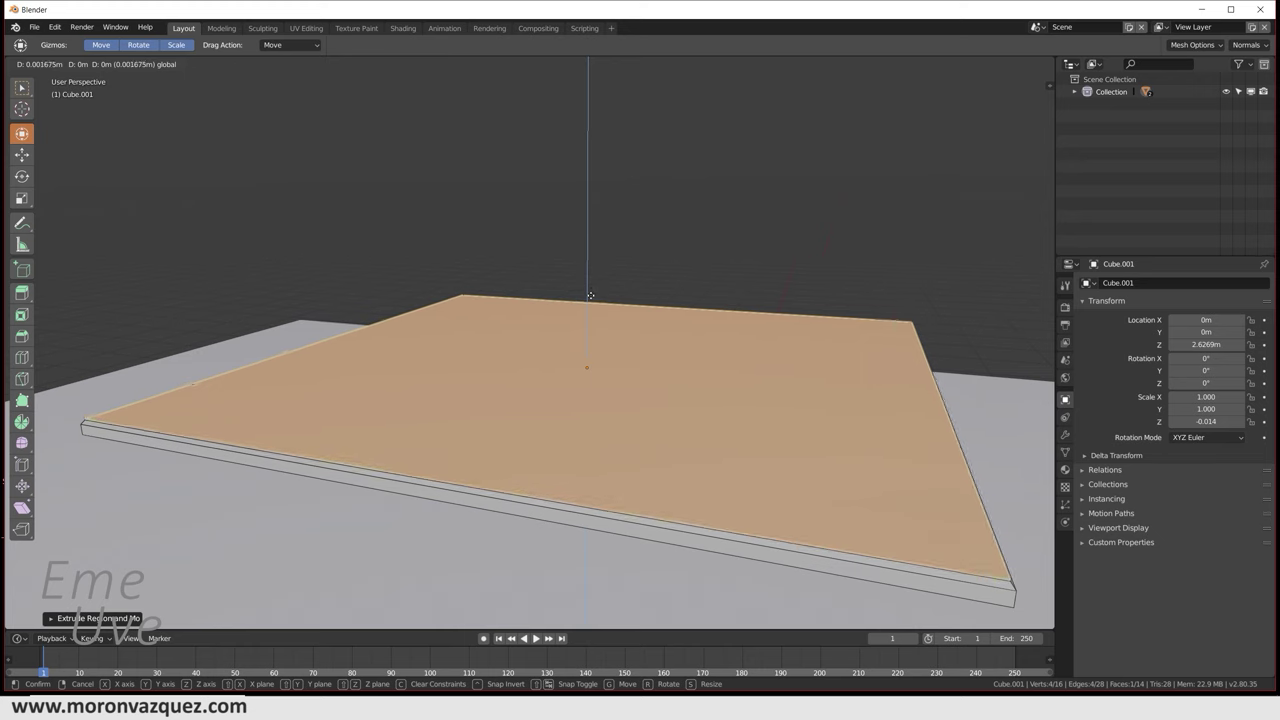
click(728, 330)
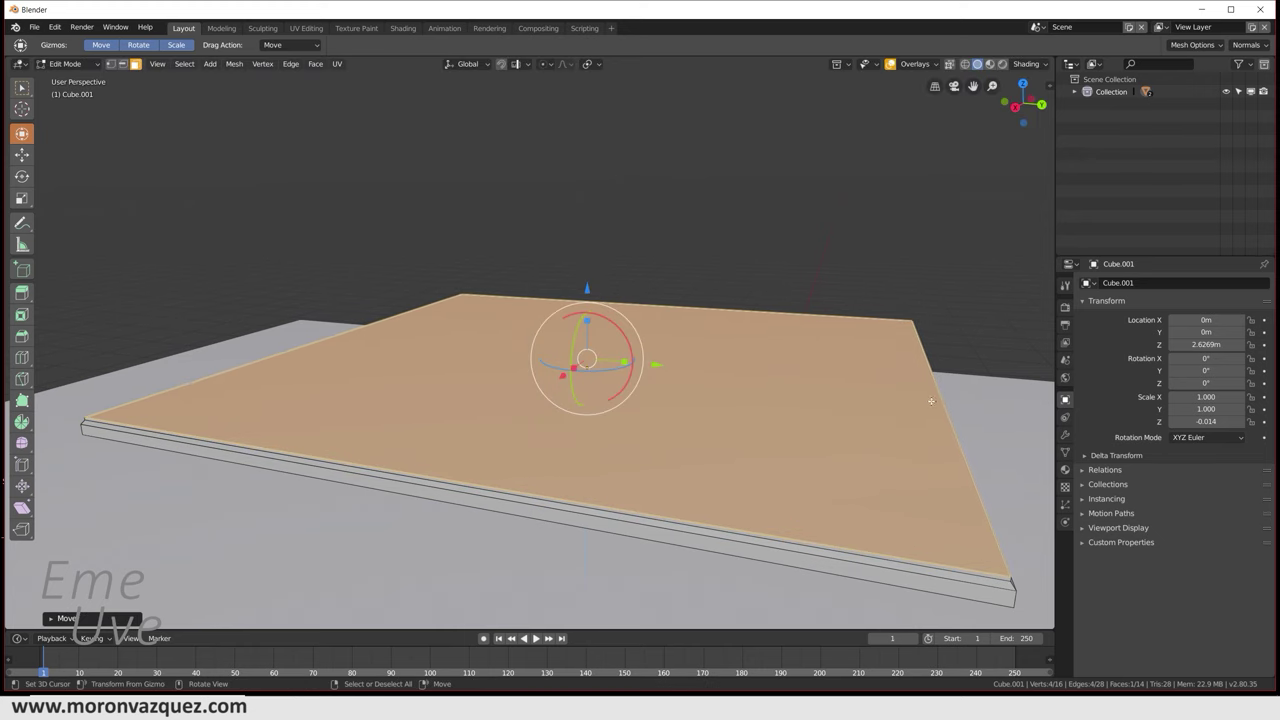
key(s)
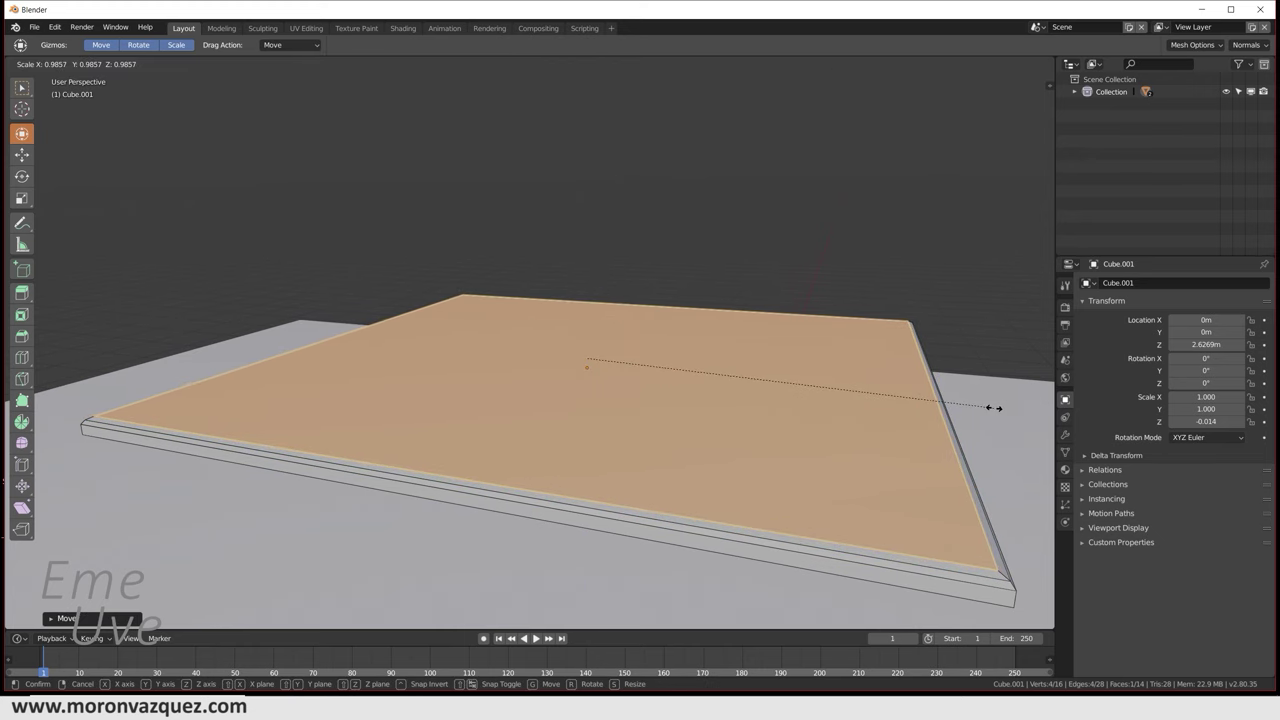
click(993, 407)
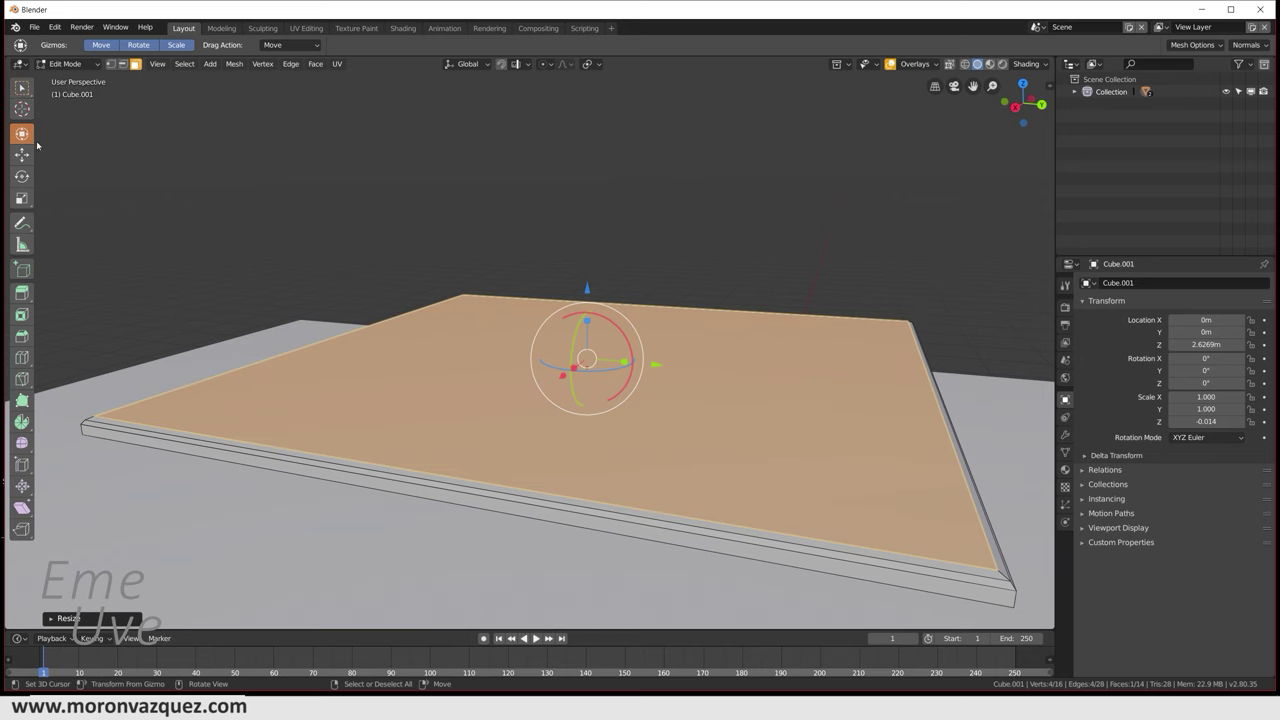
Return to Object Mode and lower the tile to Z 0.35418 m near the floor slab
click(77, 66)
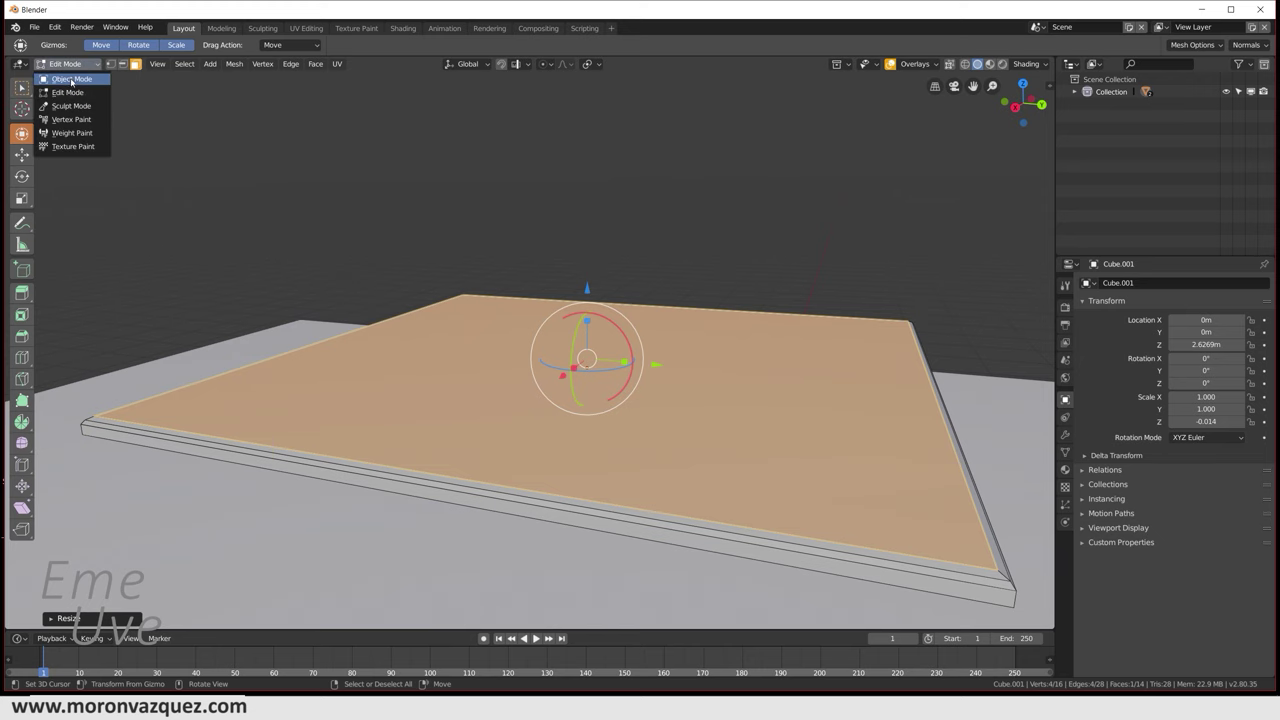
click(70, 81)
mouse_move(714, 397)
middle_down()
mouse_move(660, 400)
mouse_move(690, 423)
mouse_move(674, 423)
mouse_move(627, 184)
middle_up()
scroll(675, 417, down, 4)
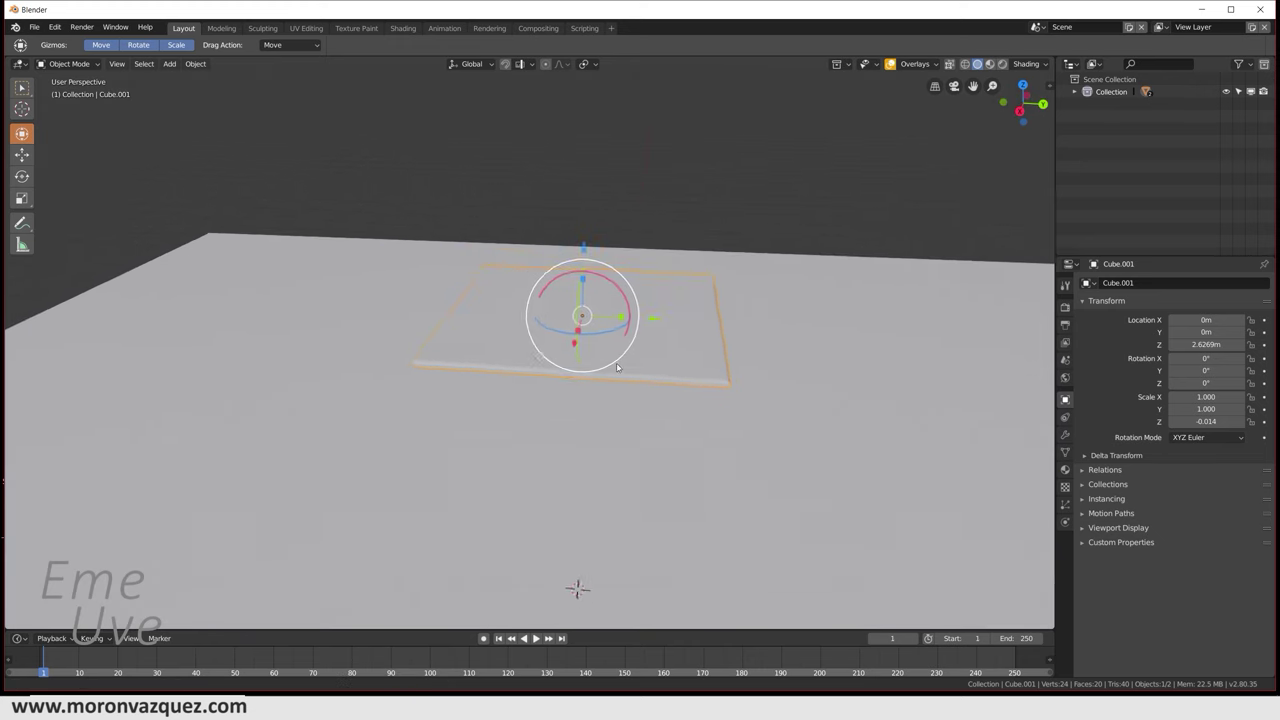
mouse_move(606, 195)
mouse_down()
mouse_move(642, 431)
mouse_move(696, 445)
mouse_up()
Fine-tune the tile's height to Z 0.4161 m
middle_drag(696, 445, 631, 243)
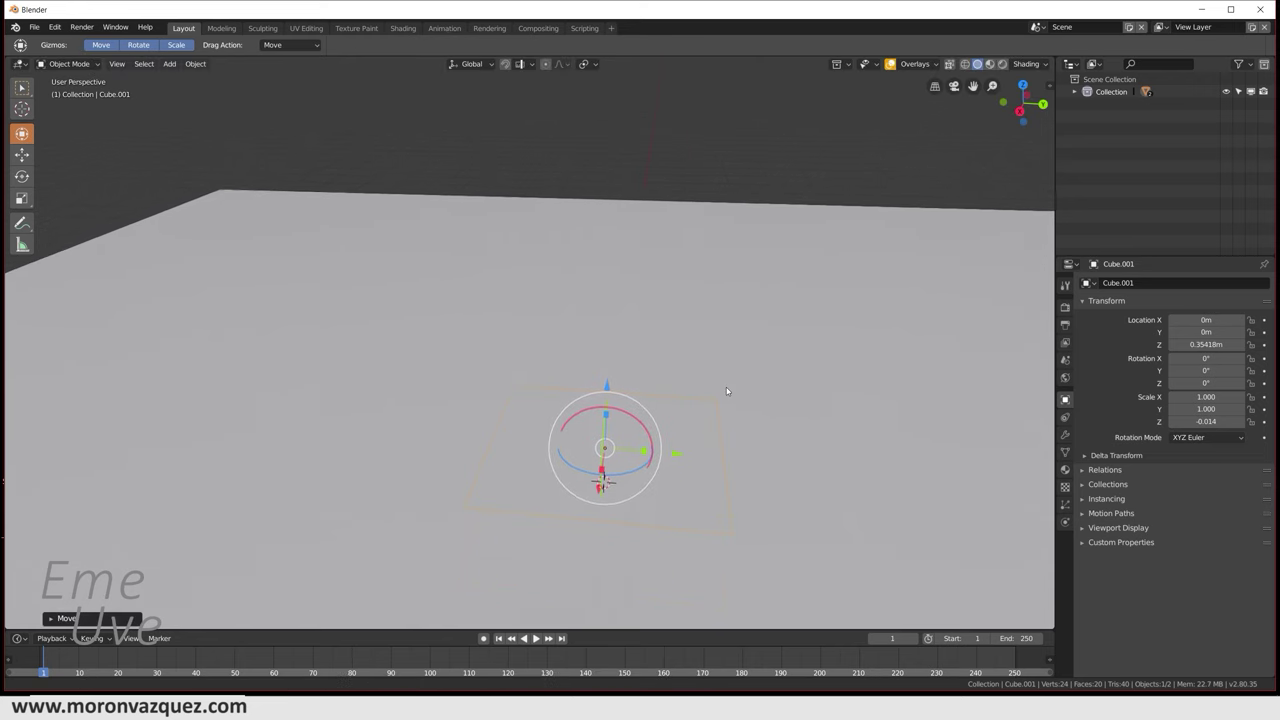
drag(630, 300, 627, 283)
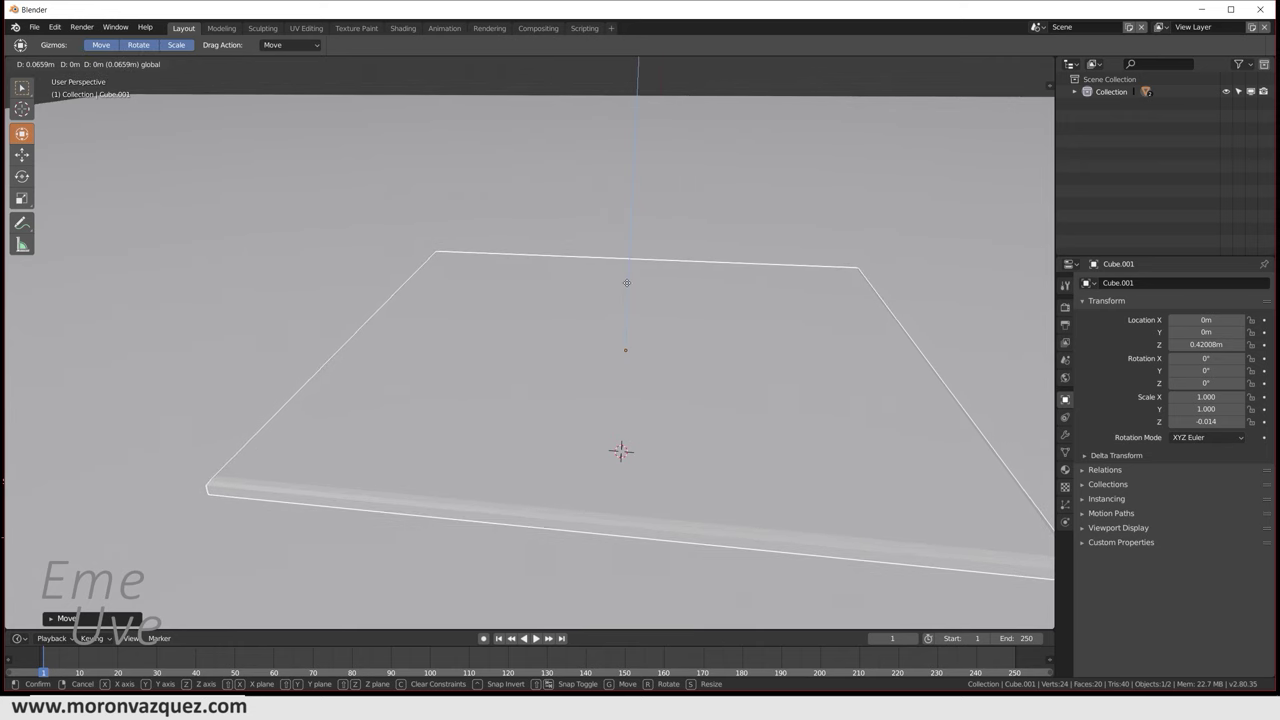
drag(627, 283, 627, 285)
scroll(627, 285, down, 5)
mouse_move(627, 285)
middle_down()
mouse_move(711, 346)
mouse_move(618, 377)
mouse_move(624, 348)
mouse_move(791, 275)
middle_up()
Slide the tile along X and Y to the floor's corner at X 8.1261 m, Y -8.1332 m
drag(790, 283, 310, 442)
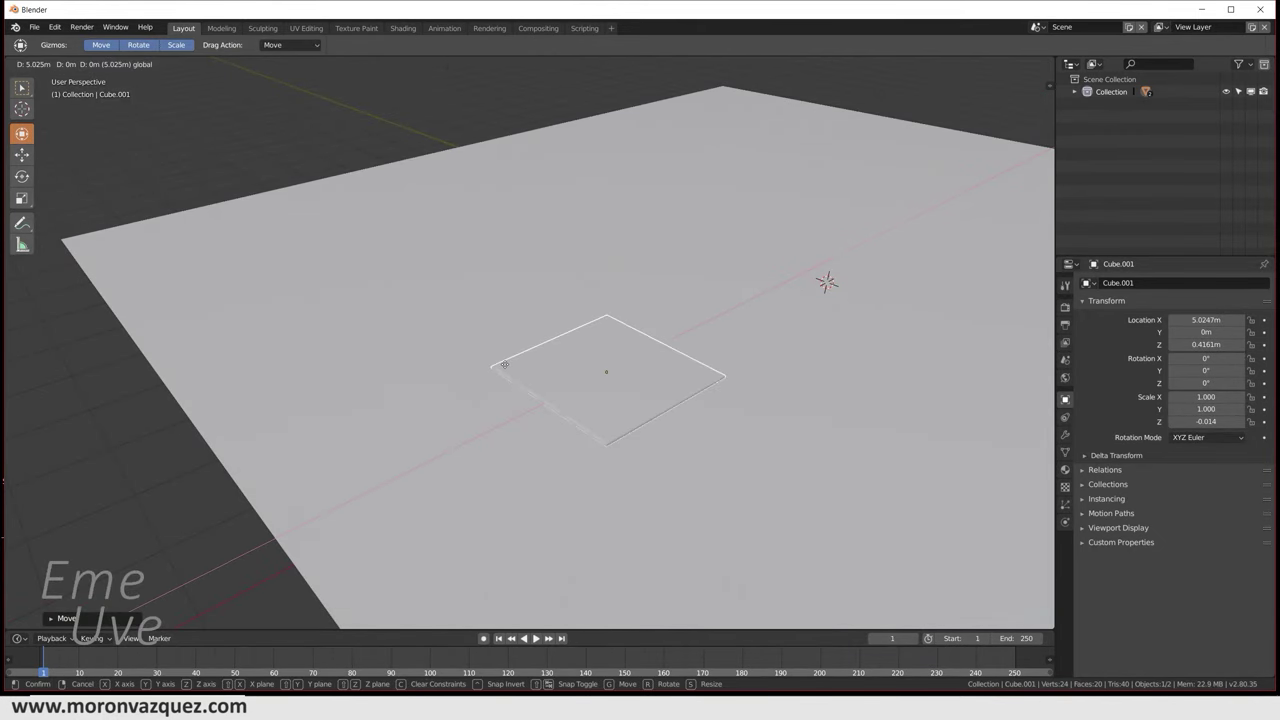
click(309, 441)
mouse_move(309, 441)
middle_down()
mouse_move(608, 444)
mouse_move(877, 478)
mouse_move(1030, 438)
mouse_move(1005, 458)
middle_up()
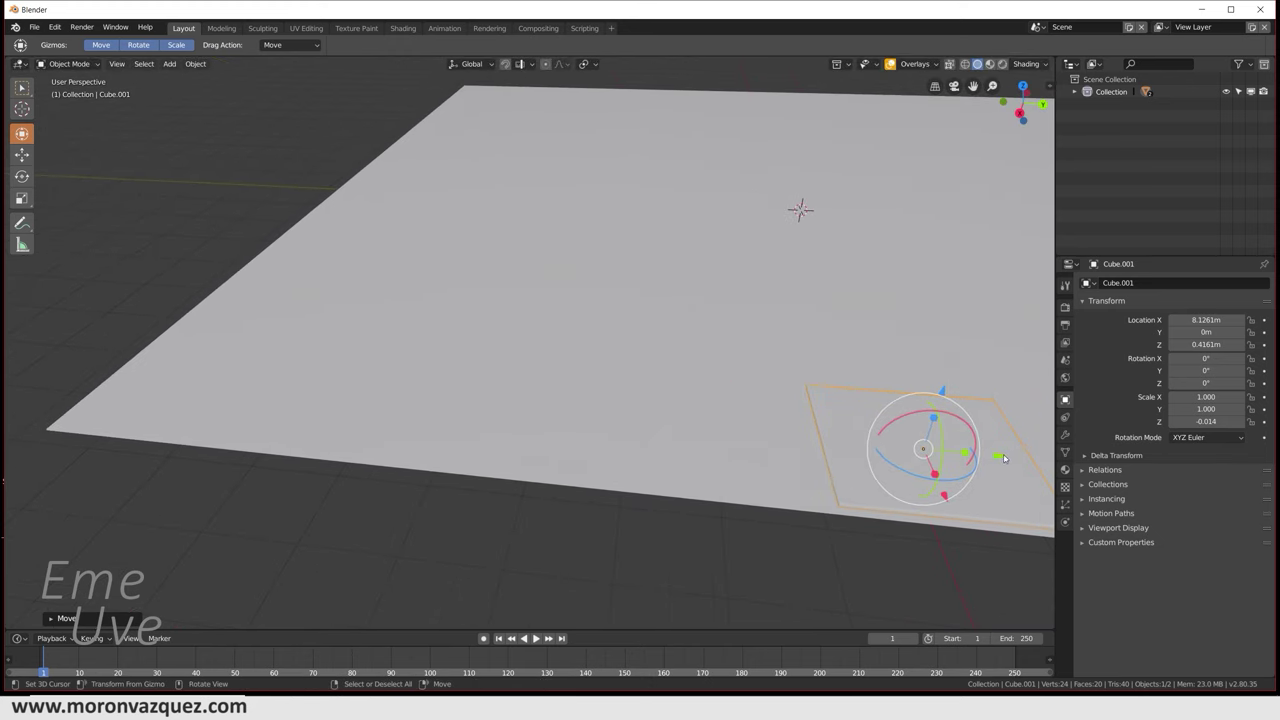
drag(1005, 458, 276, 364)
mouse_move(276, 364)
middle_down()
mouse_move(420, 374)
mouse_move(701, 355)
middle_up()
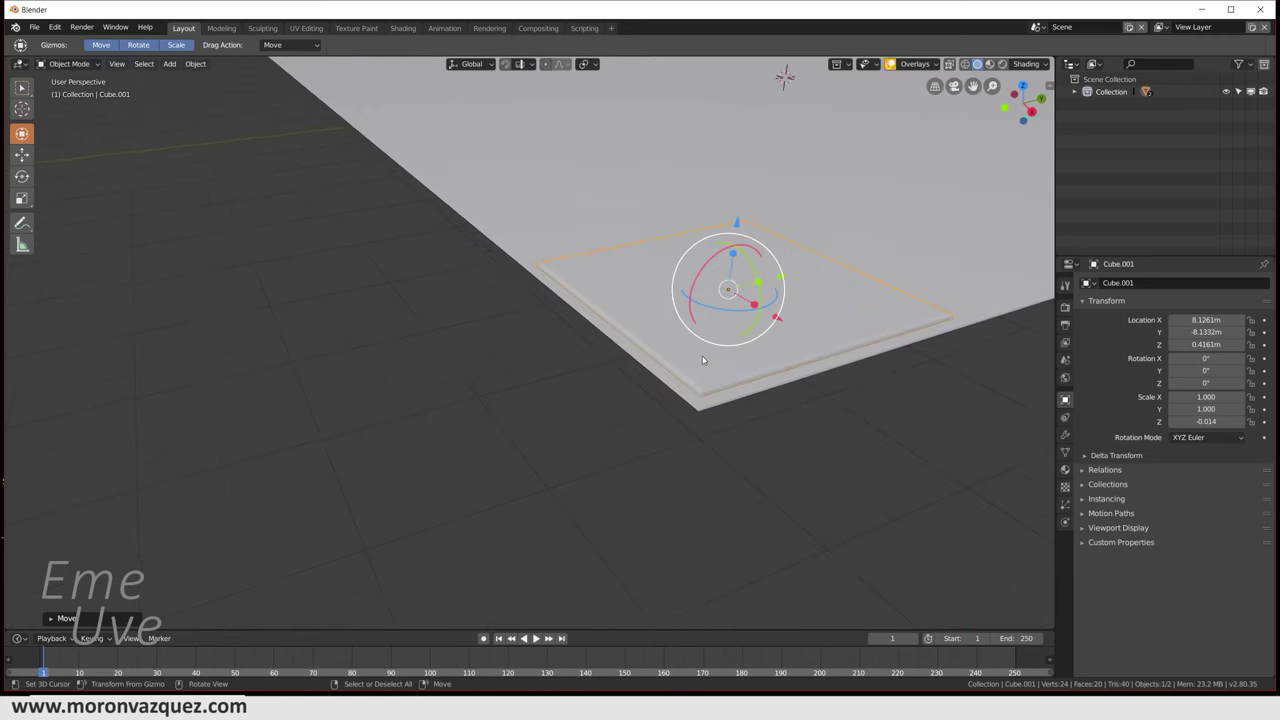
scroll(760, 357, up, 3)
mouse_move(821, 356)
middle_down()
mouse_move(734, 354)
mouse_move(651, 309)
mouse_move(682, 315)
mouse_move(410, 315)
middle_up()
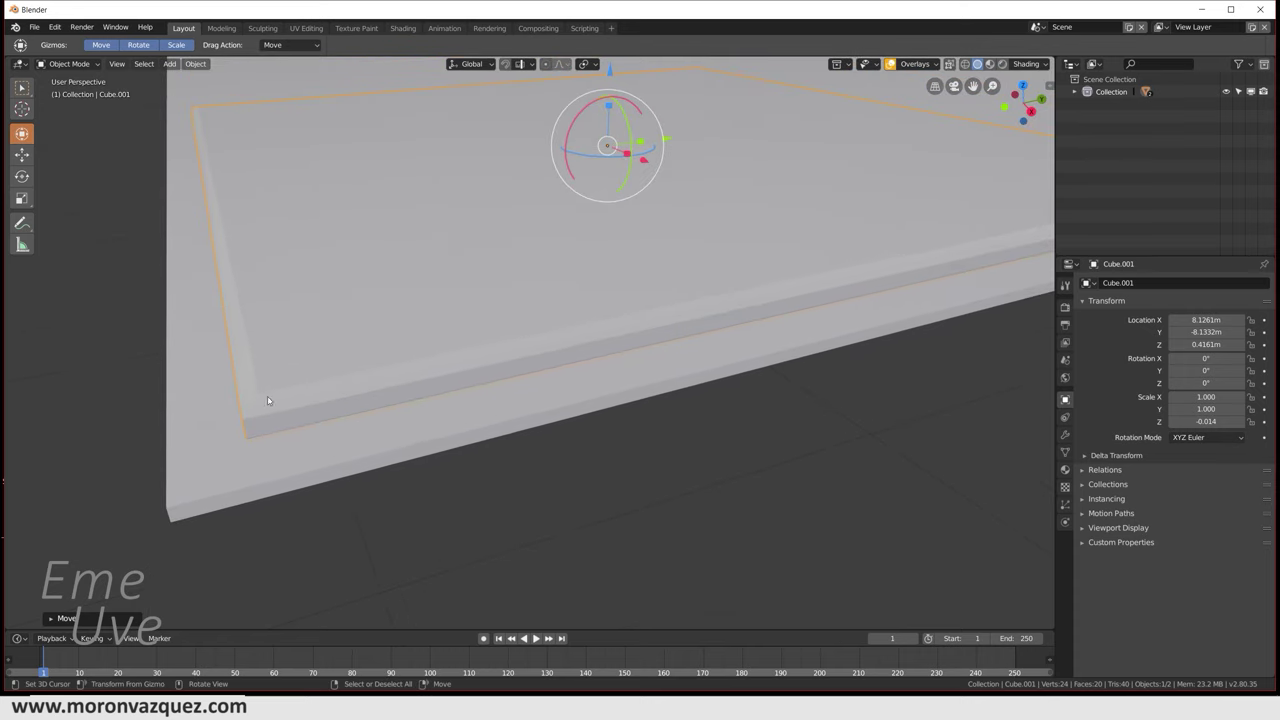
mouse_move(257, 438)
middle_down()
mouse_move(643, 343)
mouse_move(600, 391)
mouse_move(597, 377)
mouse_move(634, 366)
mouse_move(570, 389)
middle_up()
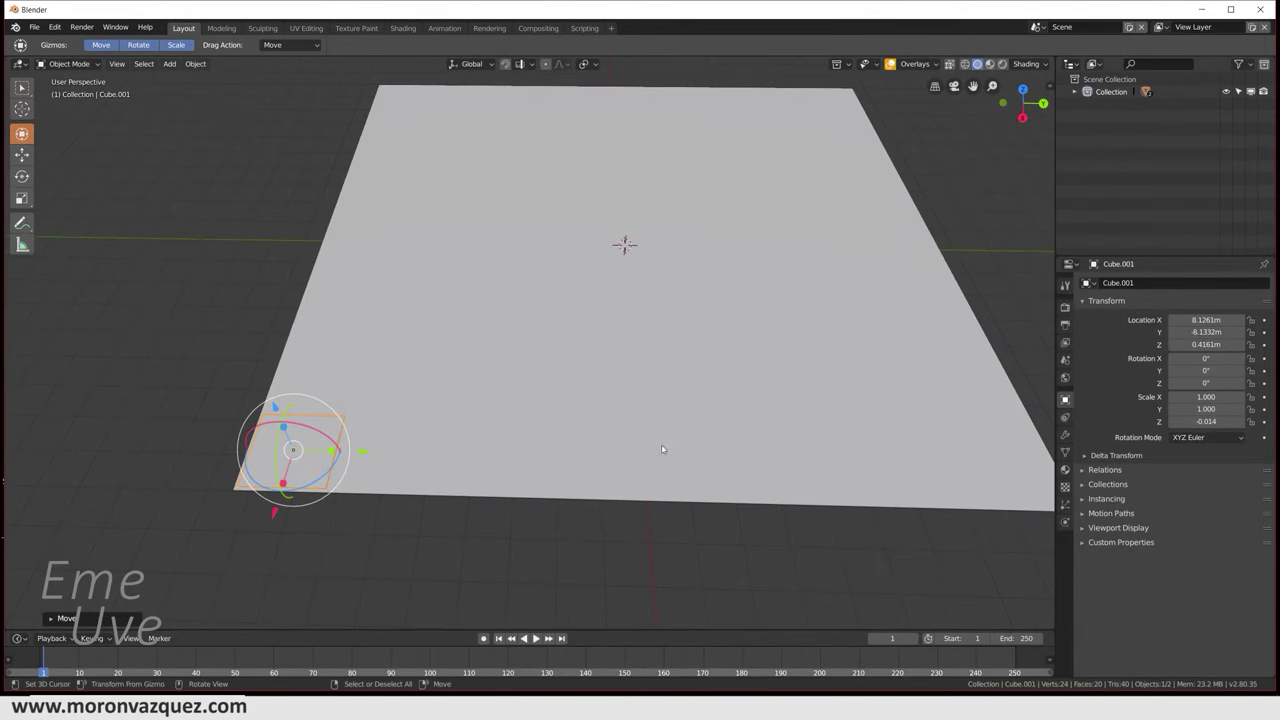
mouse_move(791, 189)
middle_down()
mouse_move(714, 290)
mouse_move(687, 300)
middle_up()
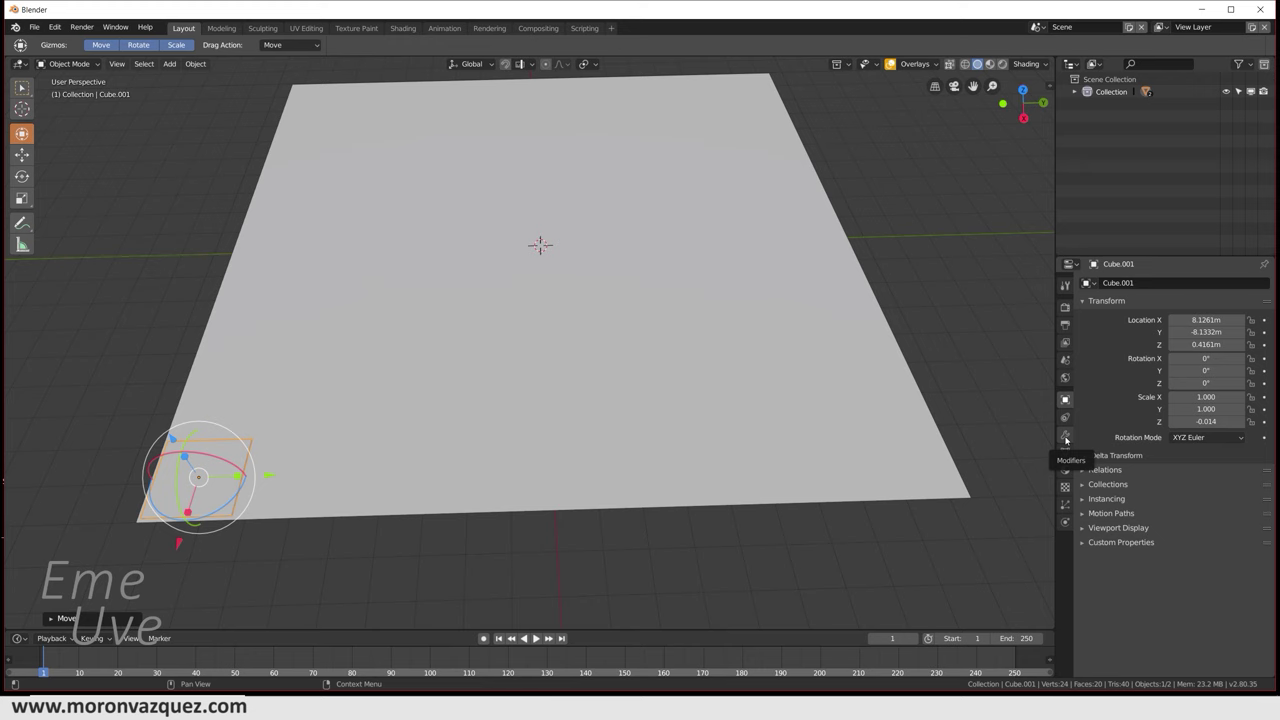
Add an Array modifier to the tile, giving Count 2 with Relative Offset X 1.000
click(1065, 436)
click(1135, 282)
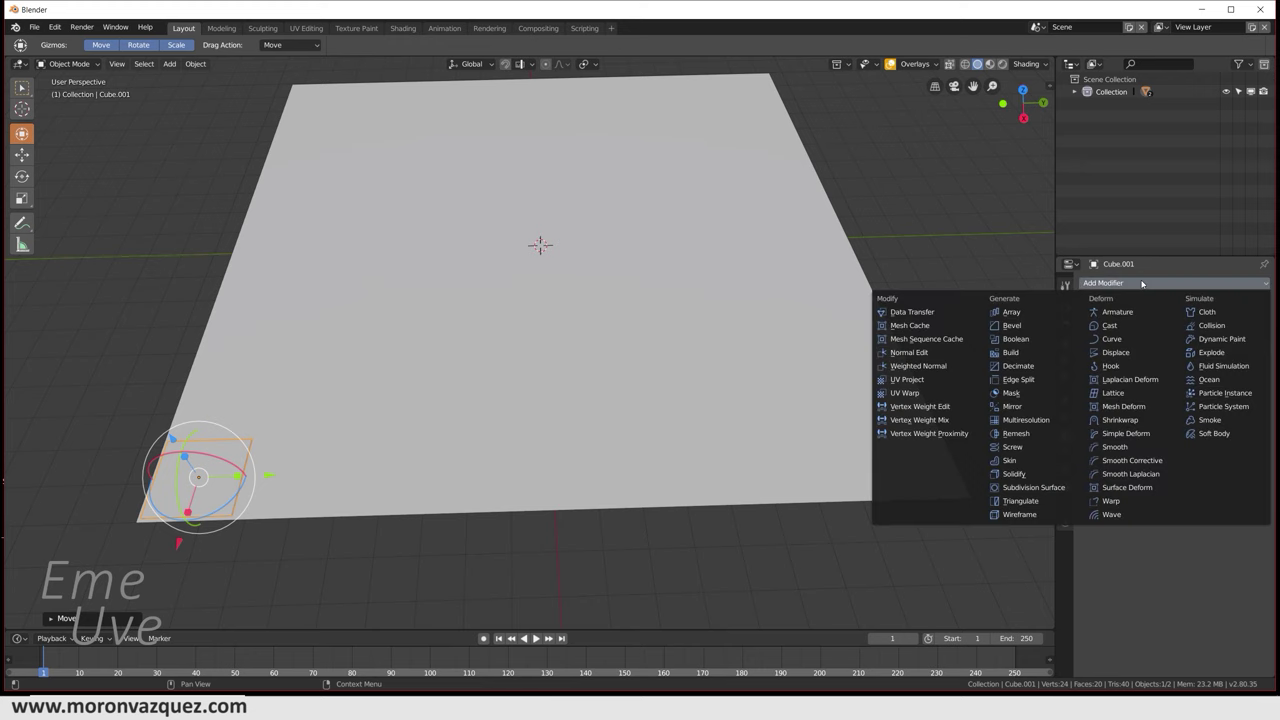
click(1007, 318)
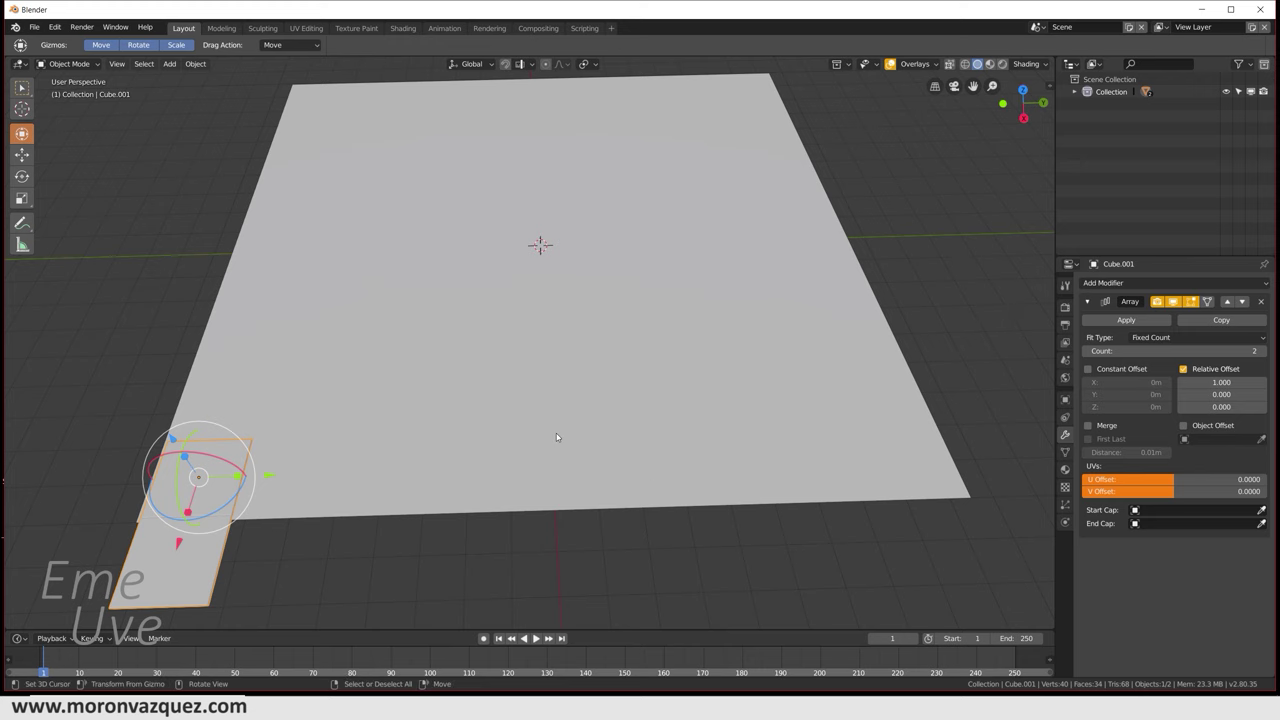
middle_drag(556, 433, 554, 437)
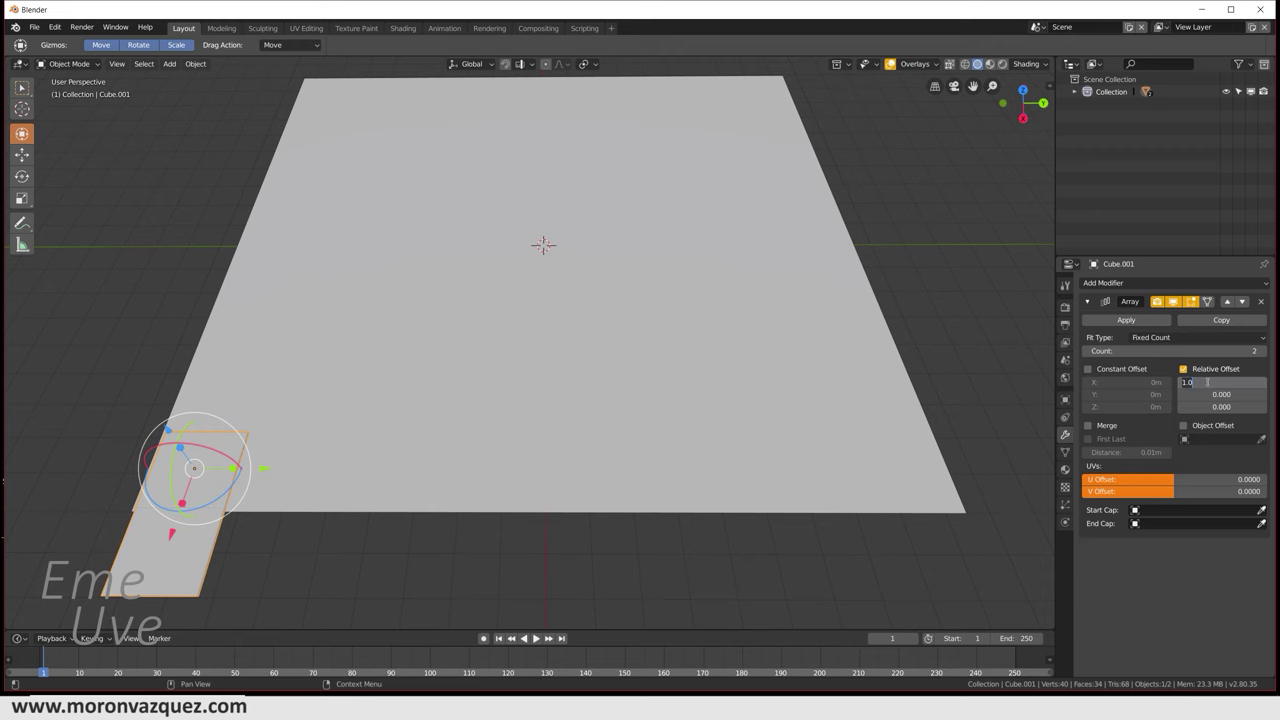
Set the Array's relative offset to X 0 and Y 1, then zoom in on the tile seam
text(0)
key(Return)
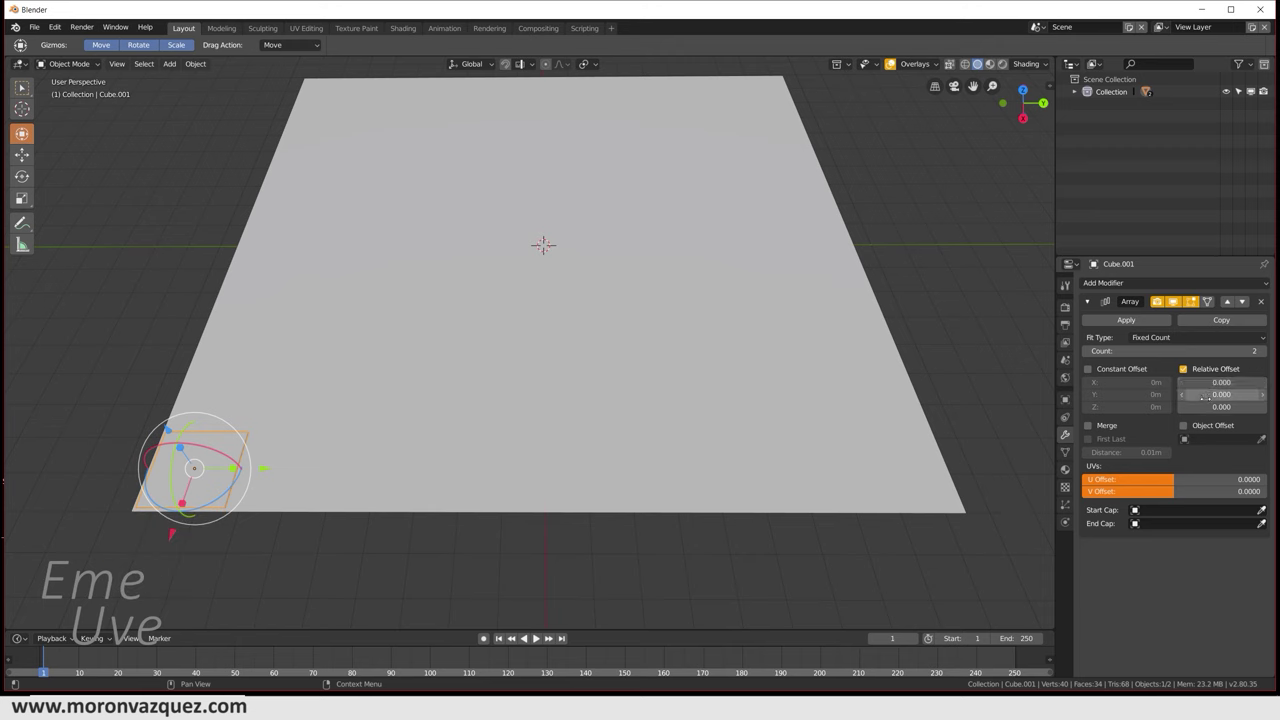
drag(1207, 394, 1207, 394)
text(1.000)
key(Return)
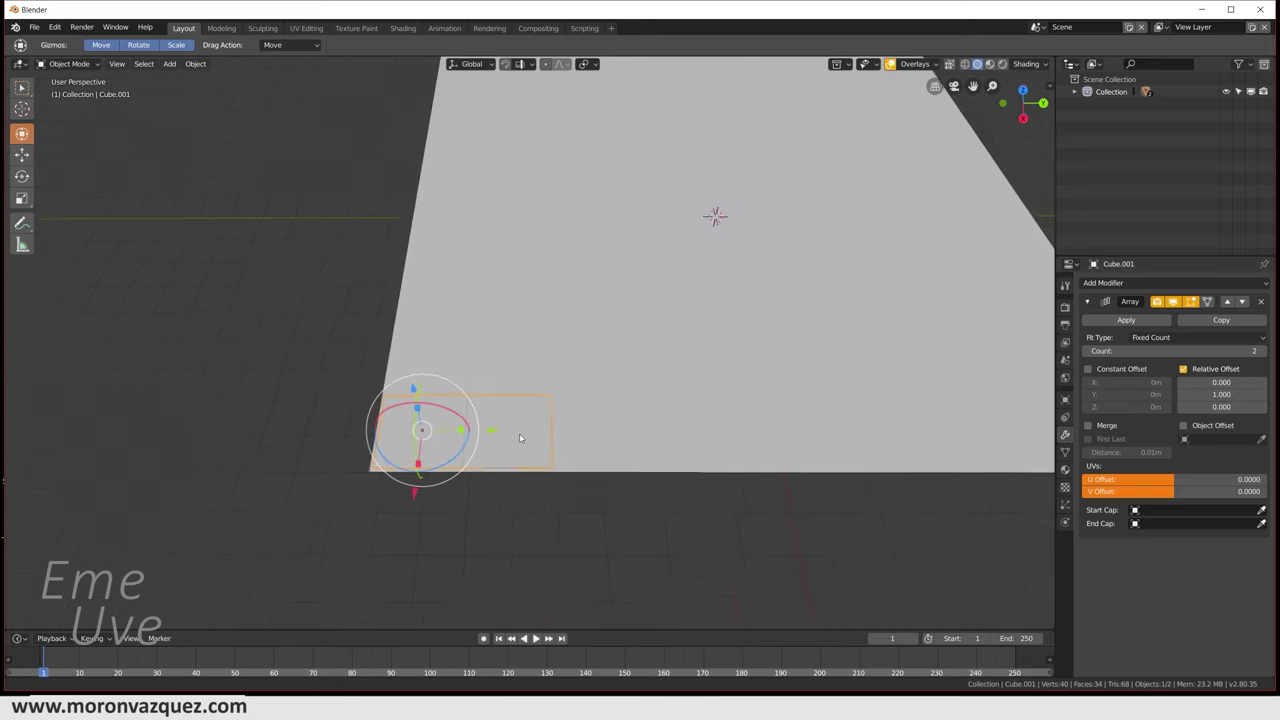
middle_drag(334, 471, 551, 420)
scroll(566, 471, up, 5)
shift+middle_drag(507, 249, 518, 328)
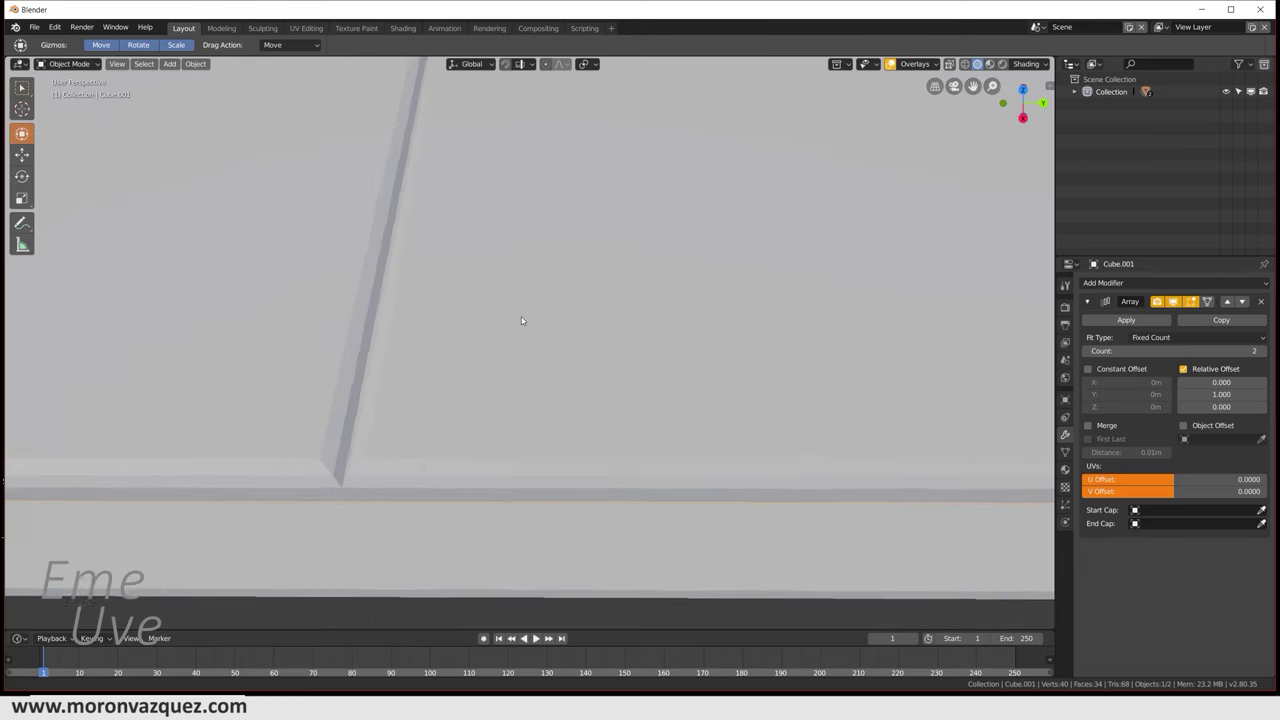
scroll(517, 328, up, 2)
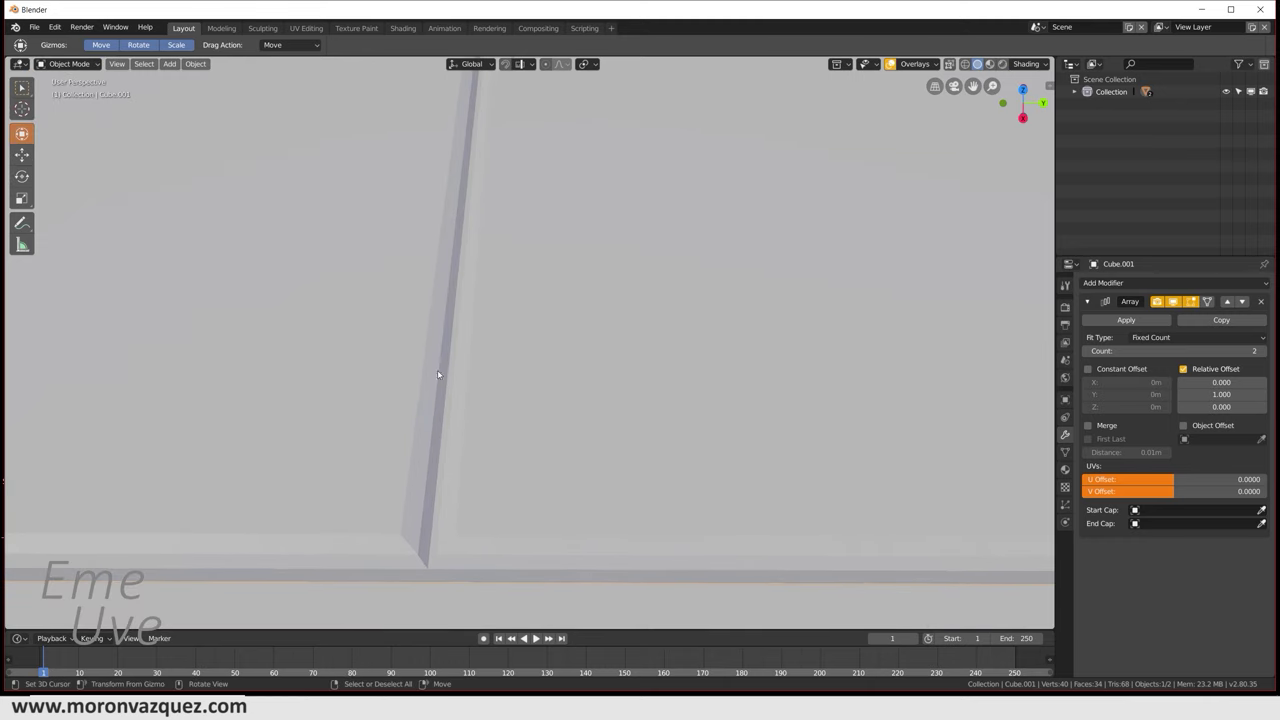
mouse_move(439, 496)
middle_down()
mouse_move(587, 405)
mouse_move(571, 387)
middle_up()
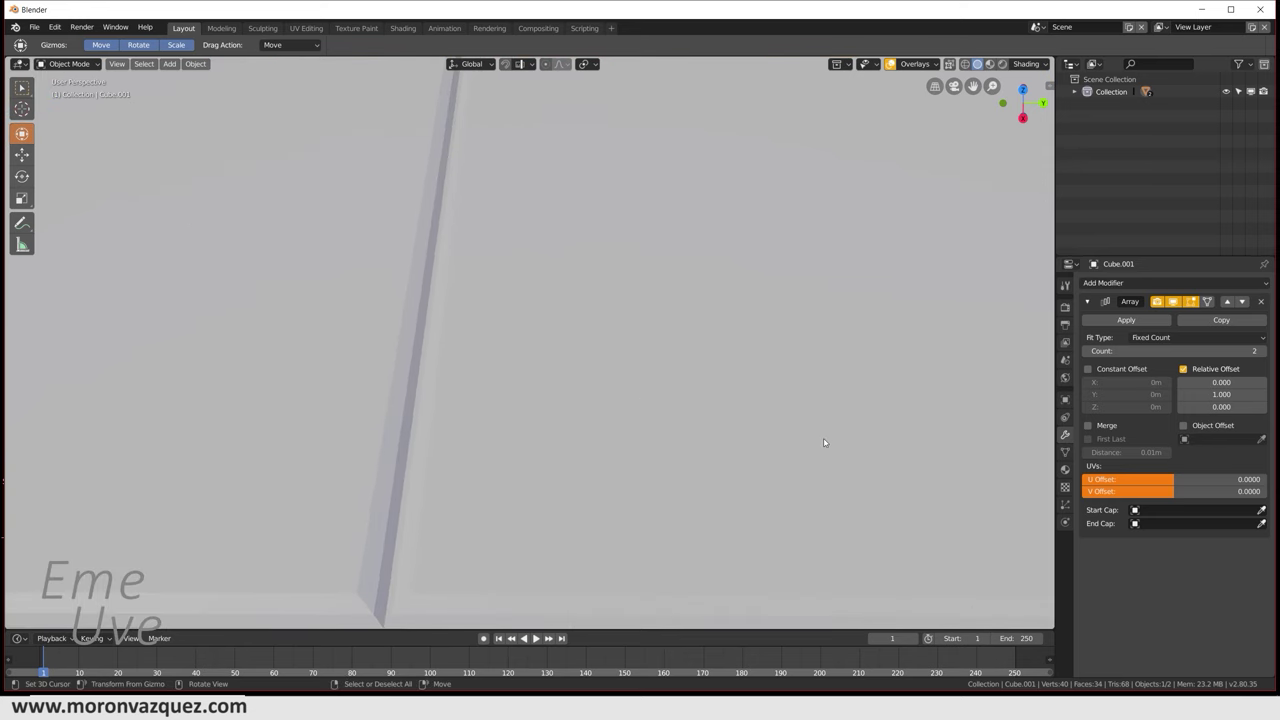
Refine the Y offset from 1.05 to 1.01, settling on 1.005
click(1189, 394)
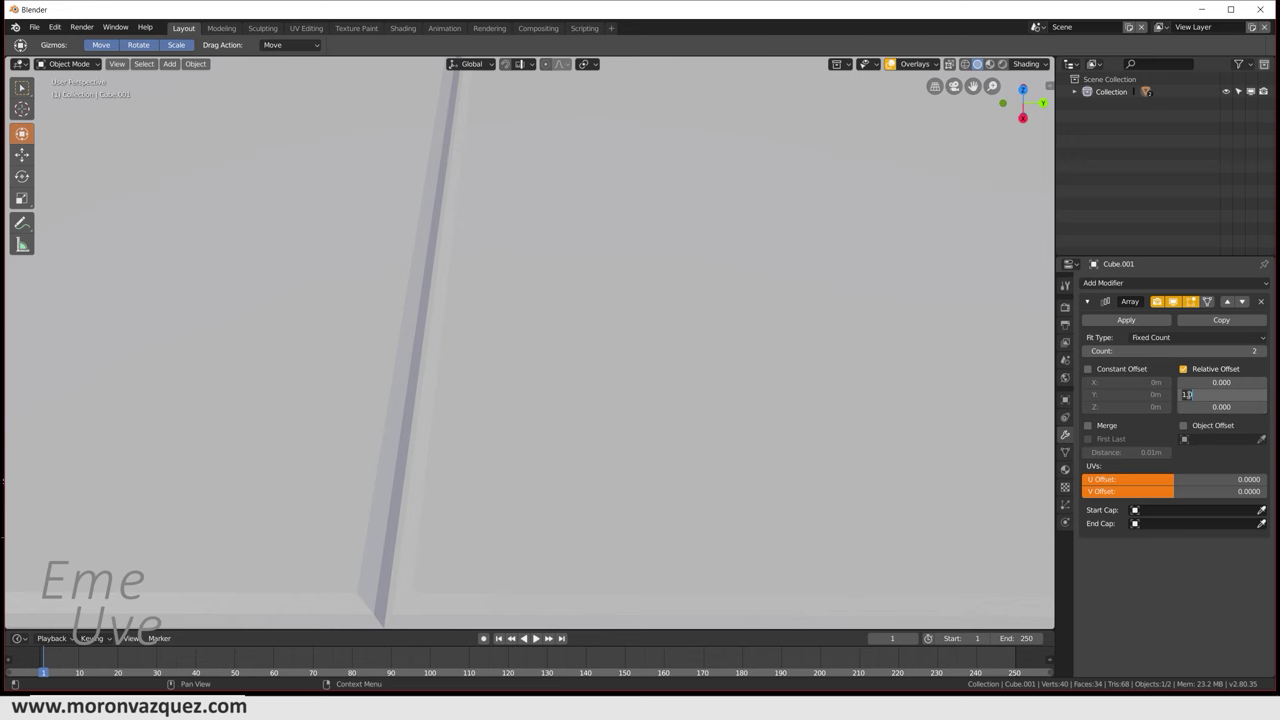
click(1197, 394)
text(50)
key(Return)
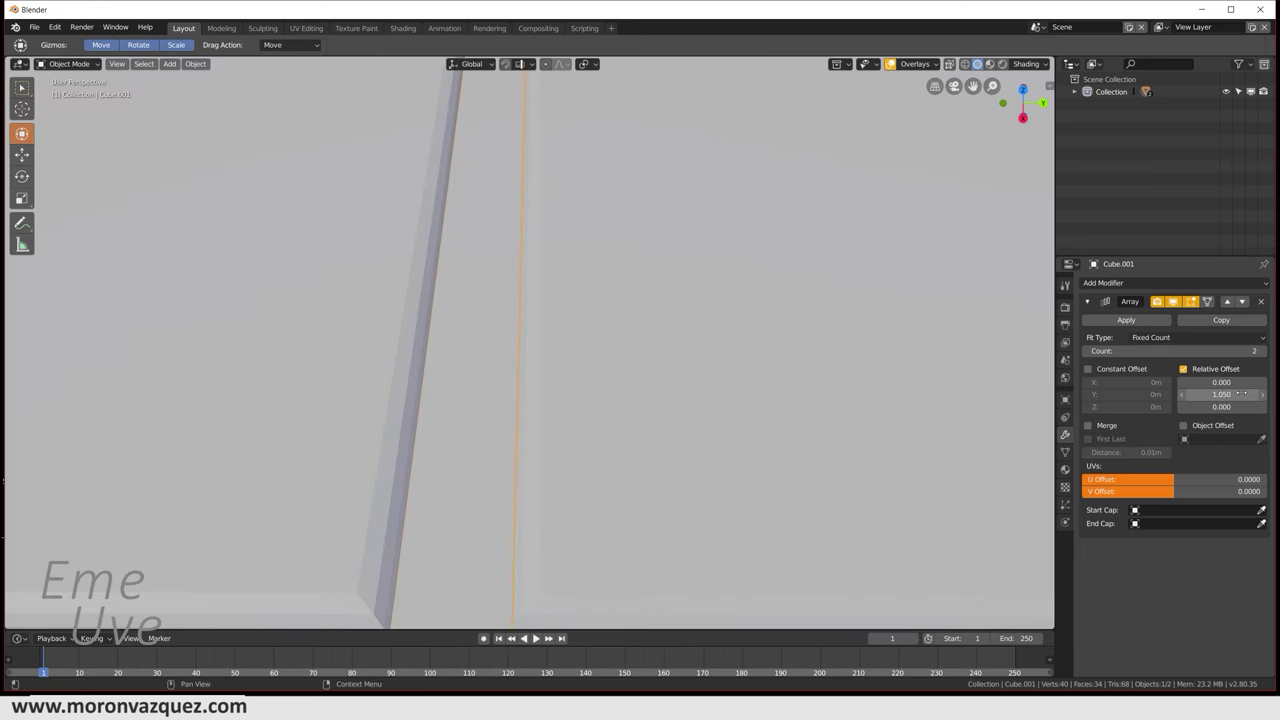
click(1193, 394)
text(1)
key(Return)
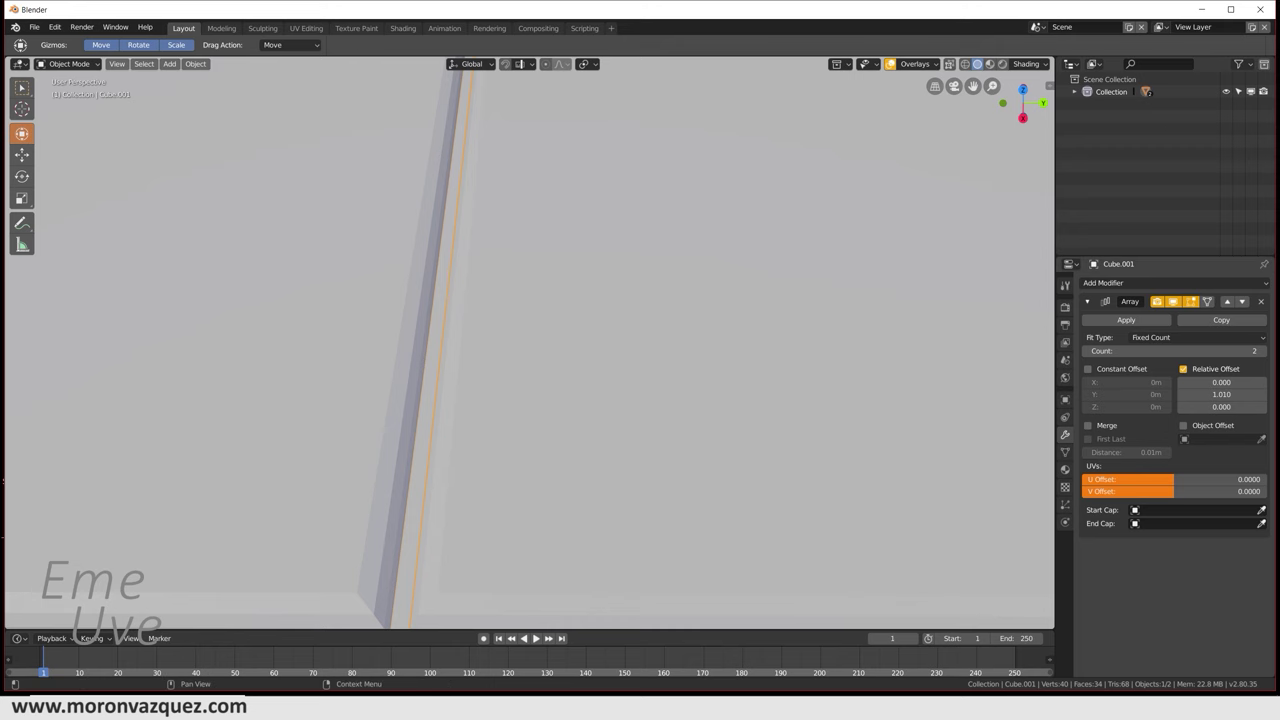
click(1204, 400)
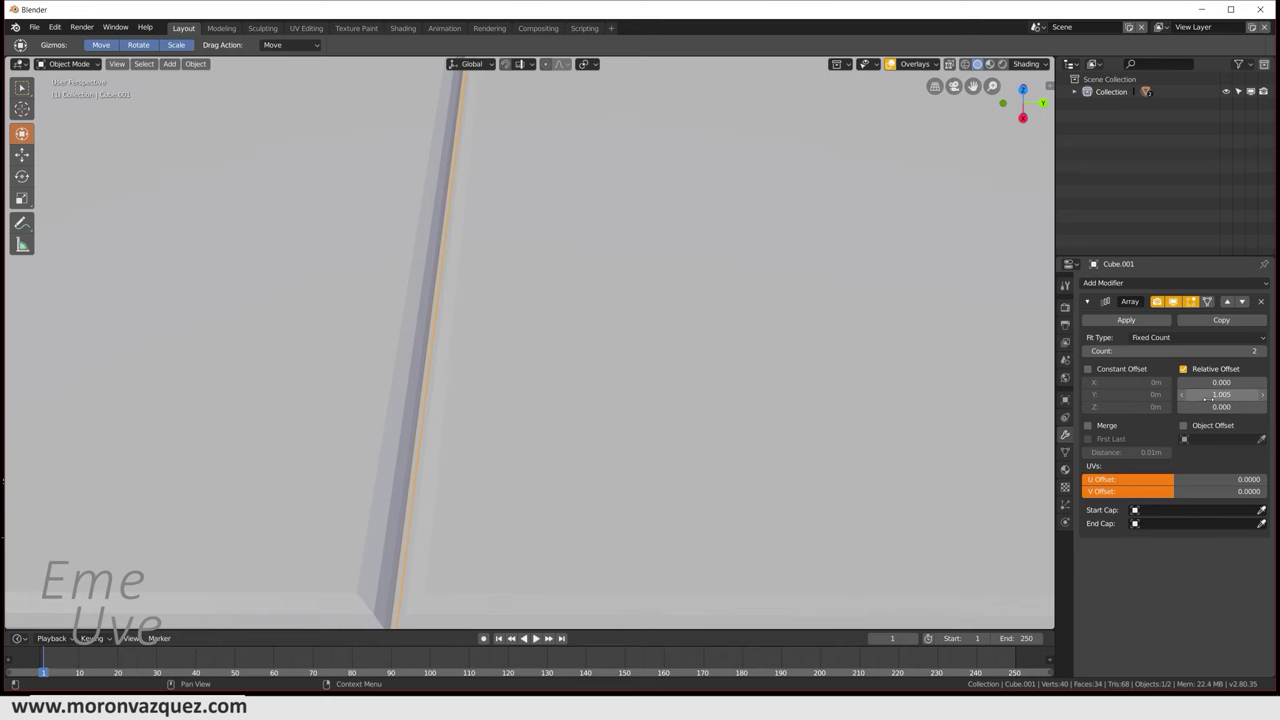
key(Return)
Orbit and zoom out over the floor to check the thin seam between the tiles
scroll(574, 337, down, 5)
mouse_move(574, 337)
middle_down()
mouse_move(550, 360)
mouse_move(464, 240)
middle_up()
scroll(464, 240, up, 5)
middle_drag(492, 414, 495, 371)
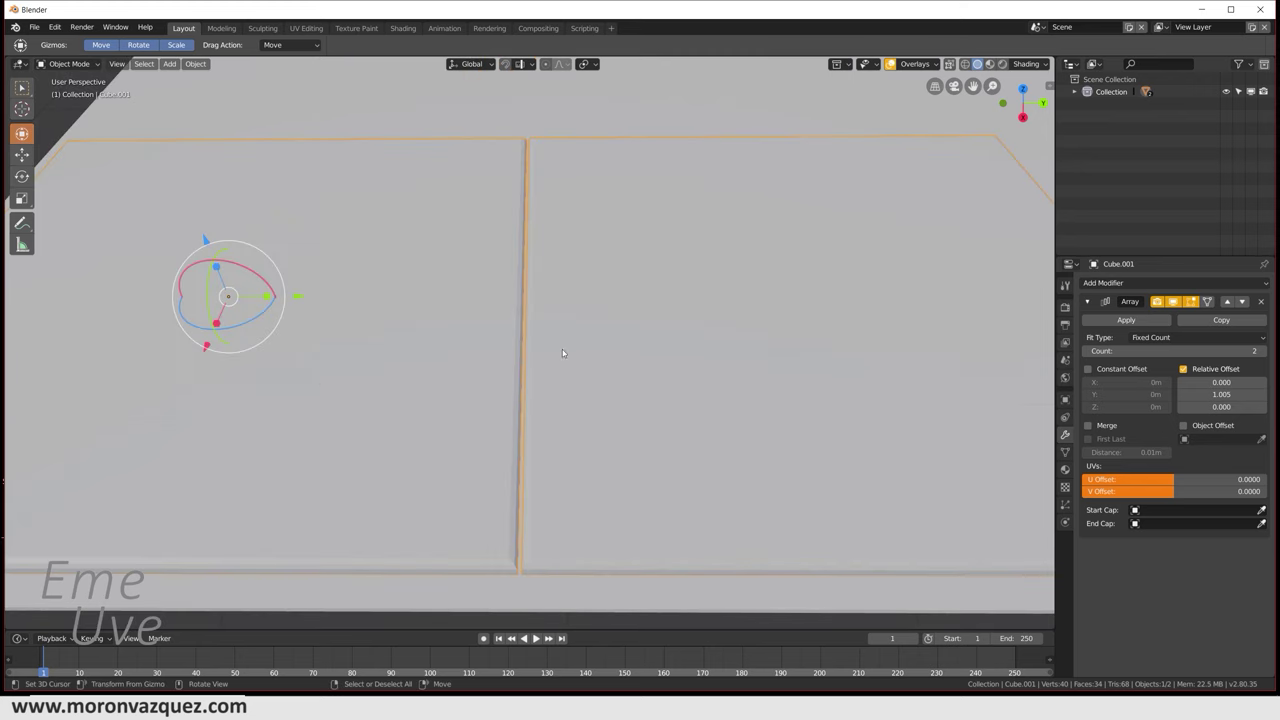
scroll(809, 214, down, 3)
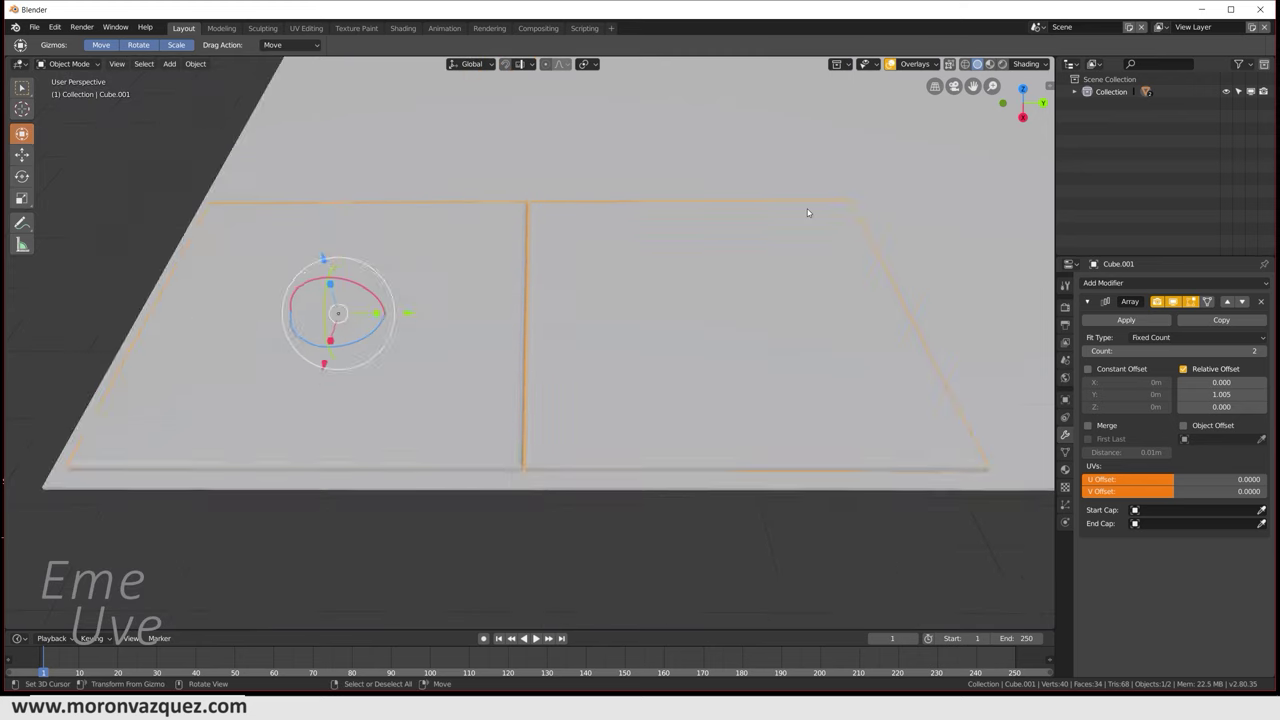
scroll(817, 274, down, 3)
scroll(857, 274, down, 2)
scroll(653, 338, down, 2)
shift+middle_drag(653, 338, 623, 380)
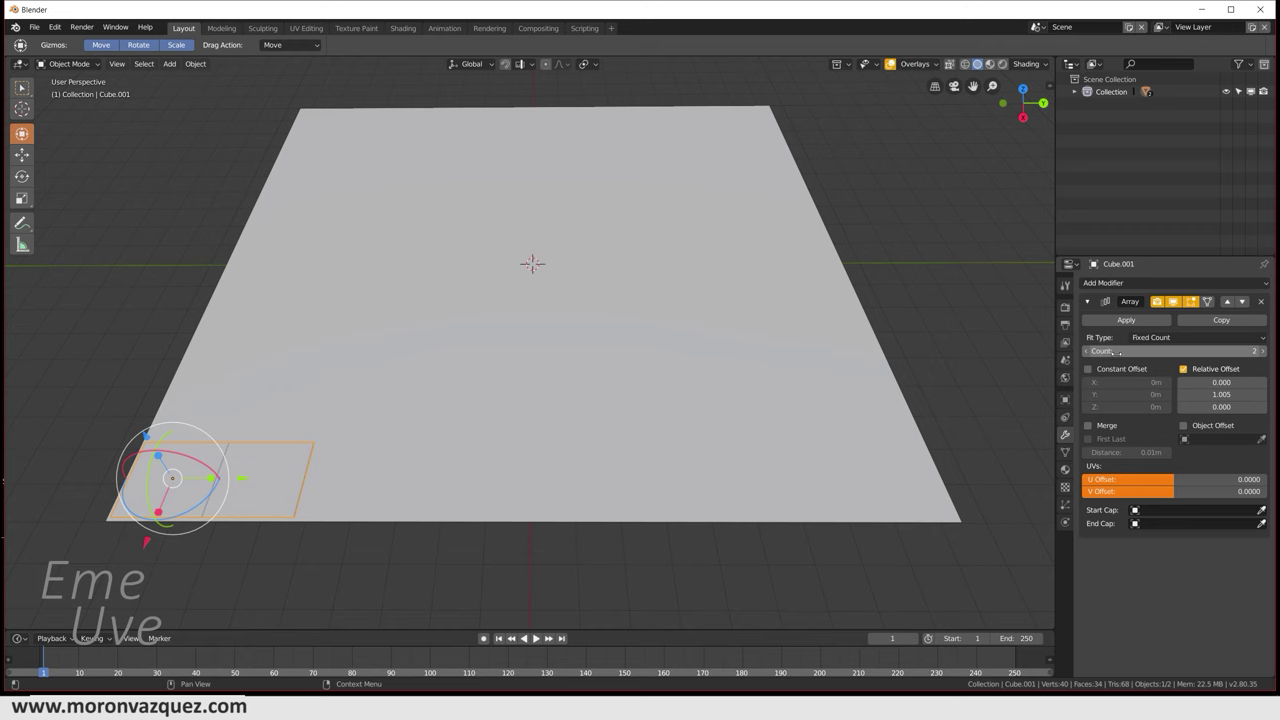
Raise the Array count to 9 and apply the modifier to make the tile row permanent
click(1265, 353)
click(1265, 353)
click(1265, 353)
click(1265, 353)
click(1265, 353)
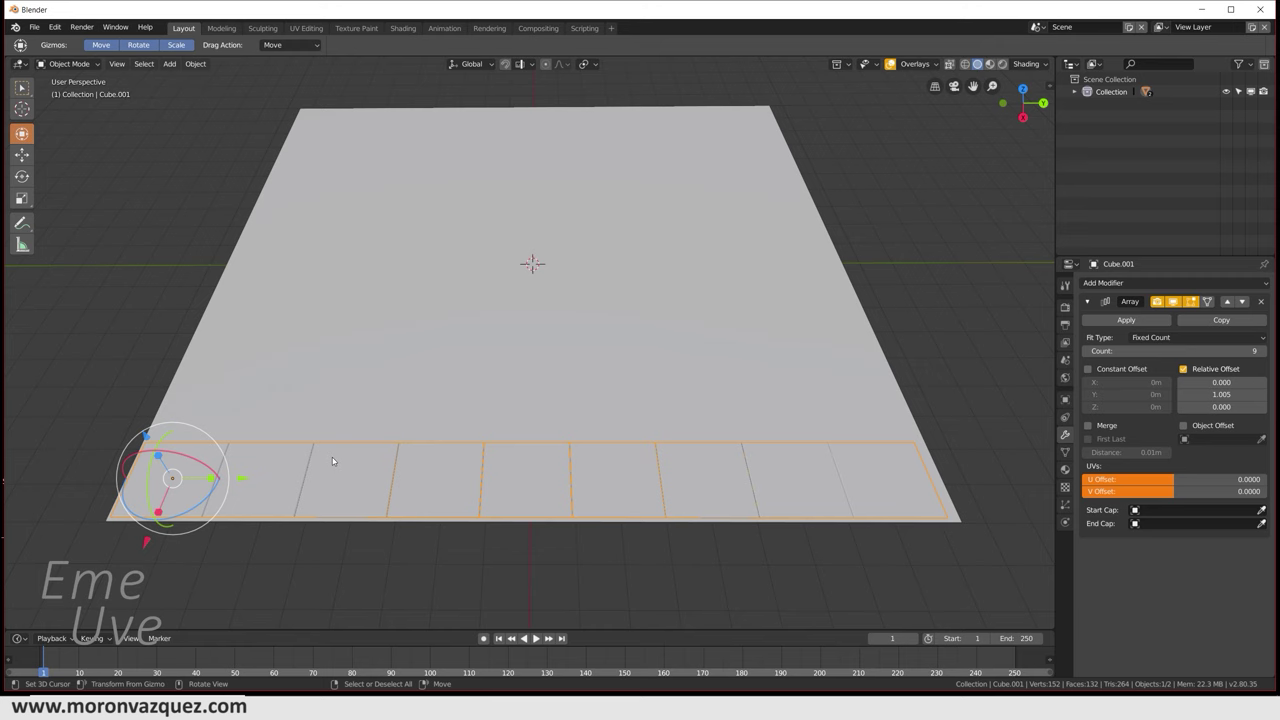
click(1127, 320)
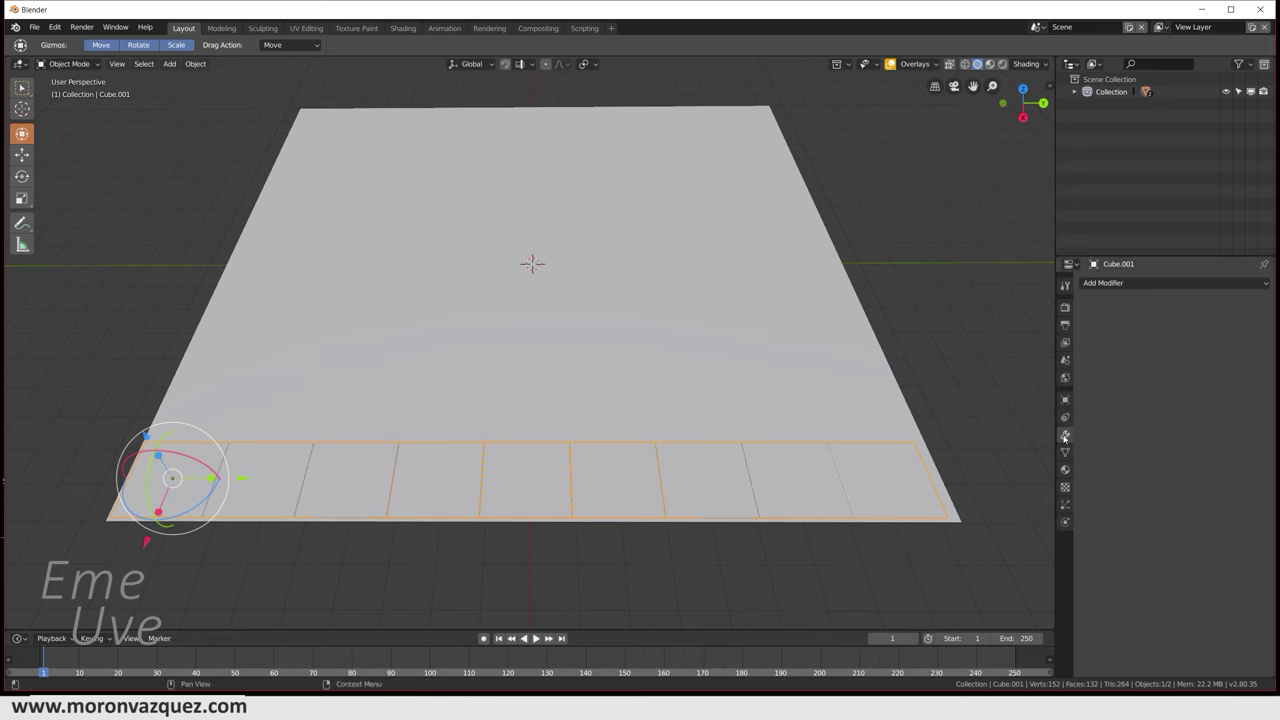
Add a second Array modifier with a relative X offset of -1.005
click(1100, 290)
click(1016, 318)
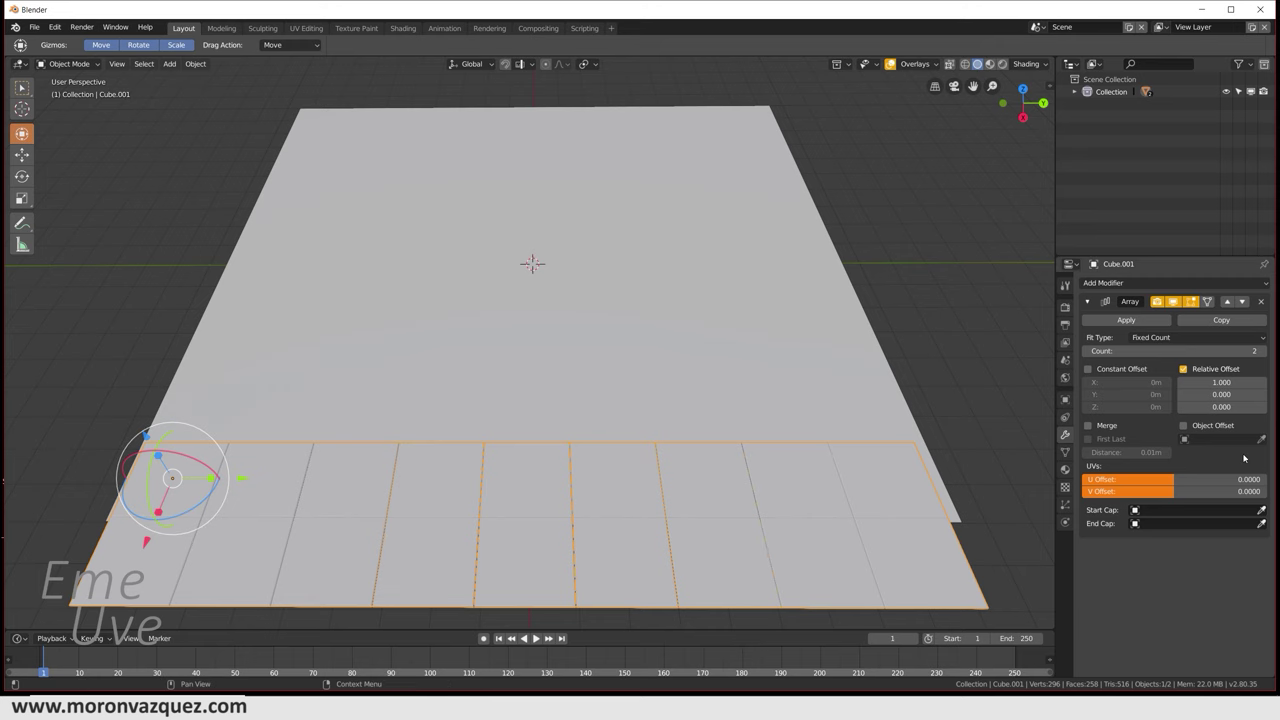
click(1228, 382)
text(1)
key(Return)
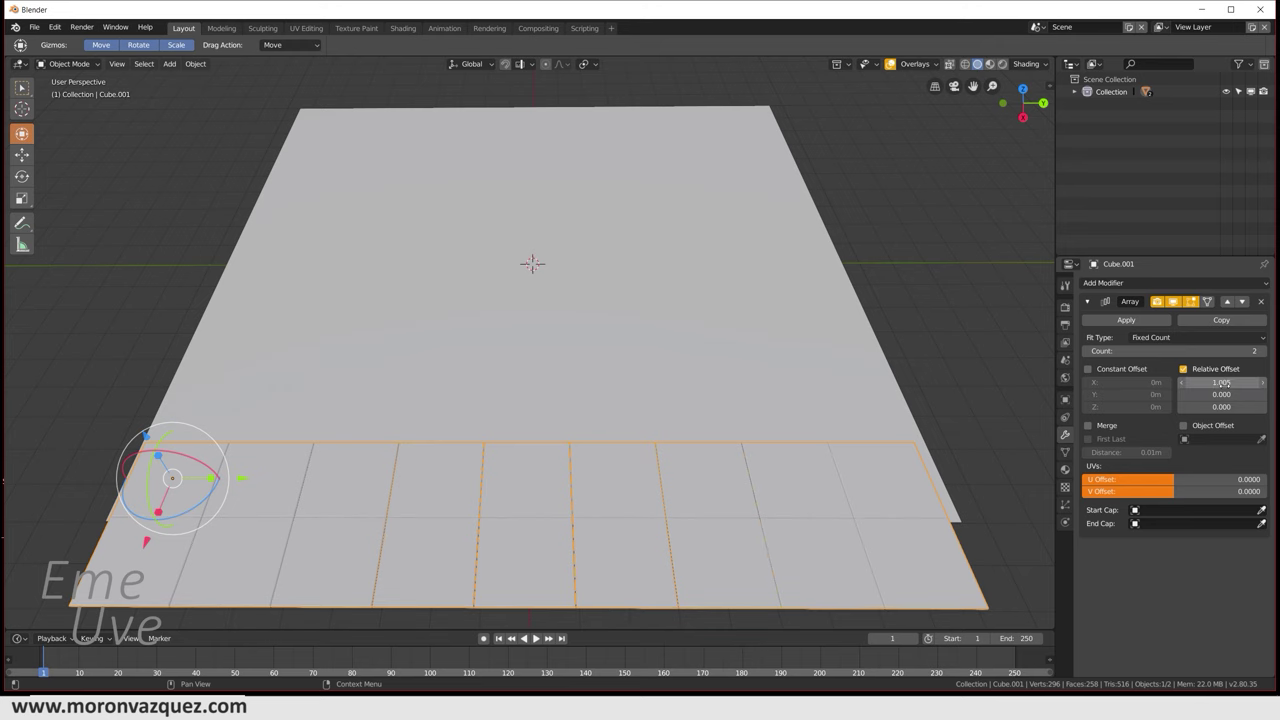
click(1180, 382)
double_click(1181, 382)
text(-)
text(+)
key(BackSpace)
key(Return)
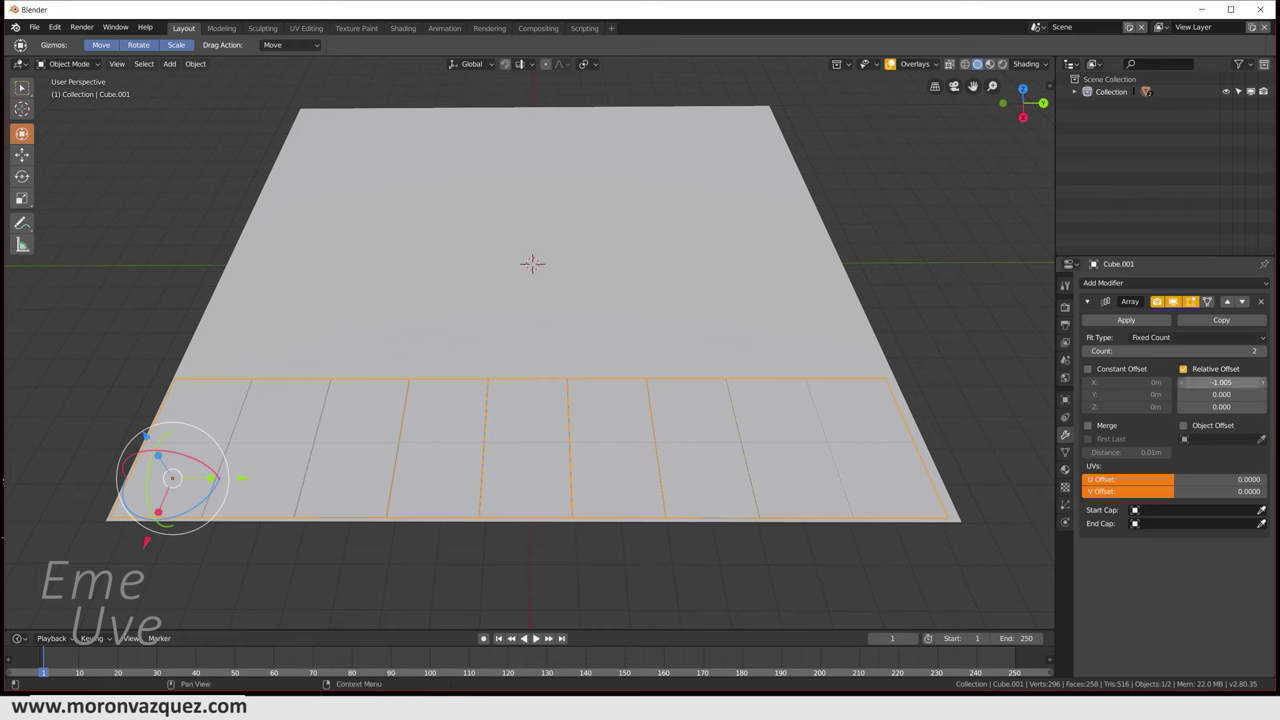
Try array counts of 4 and 9, then bring the Count back to 2
click(1172, 351)
text(4)
key(Return)
drag(1172, 351, 1230, 351)
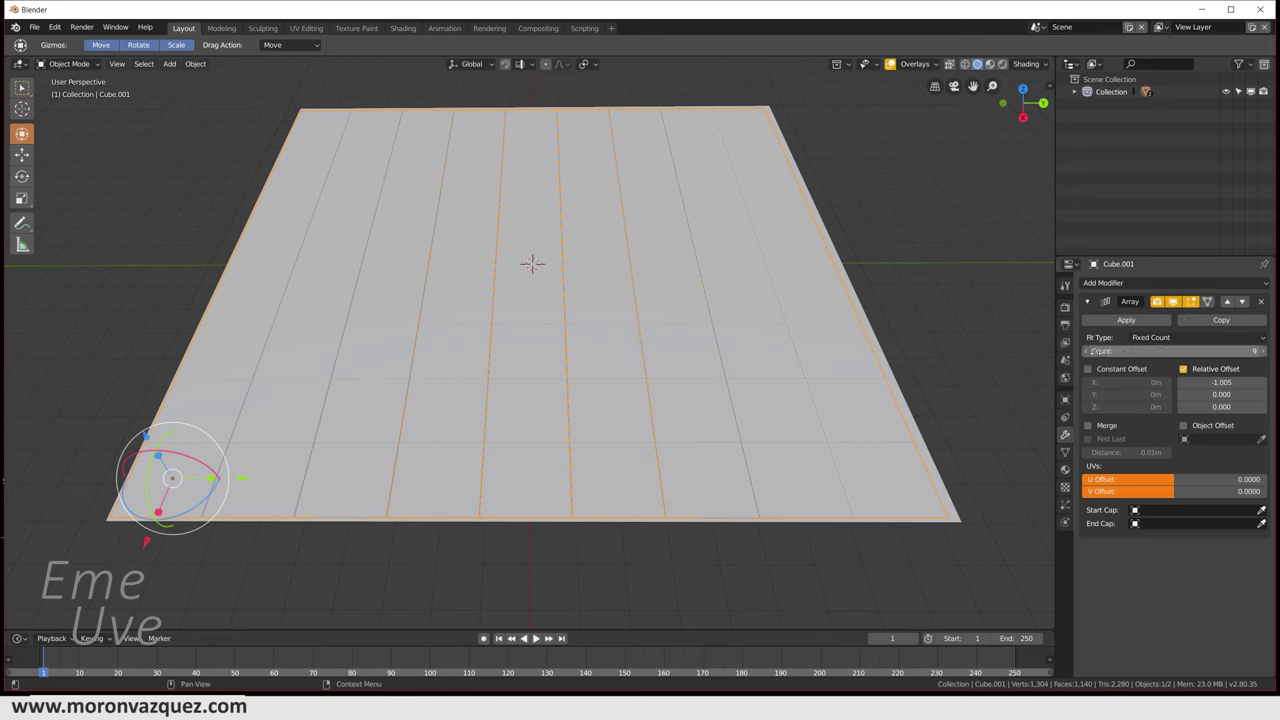
drag(1170, 351, 1105, 351)
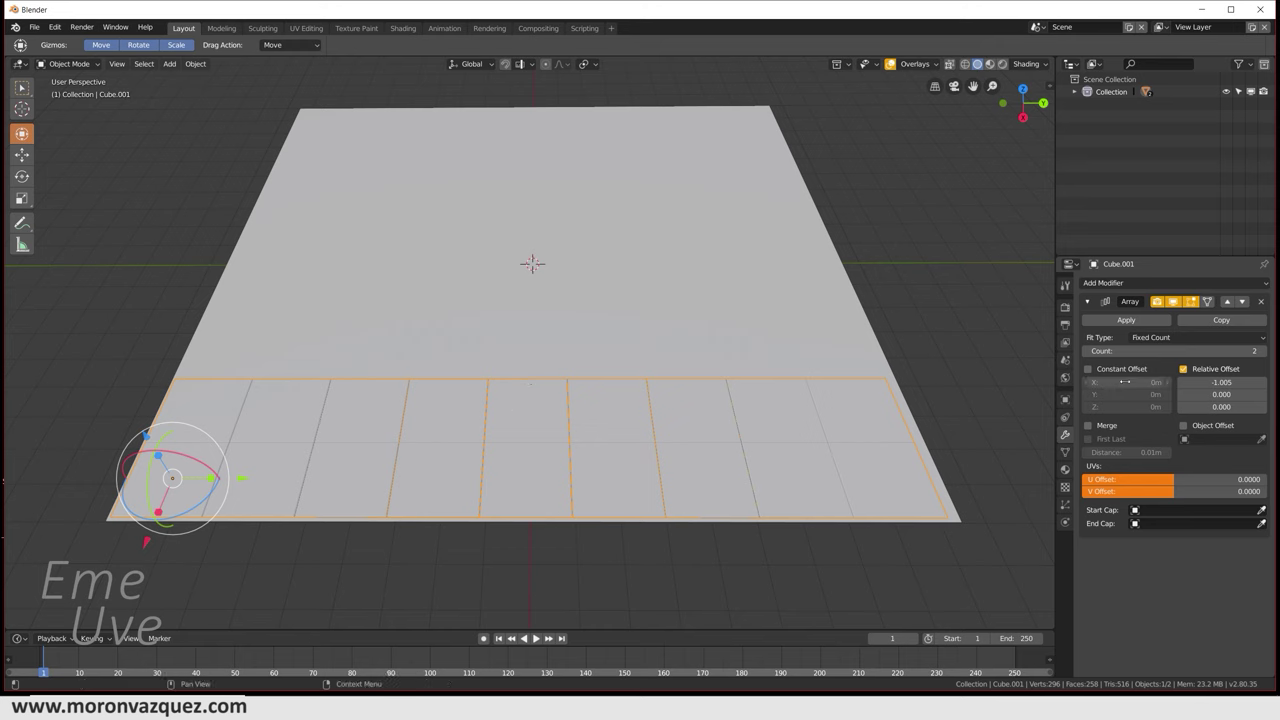
Try a constant Y offset of 0.1 on the tile array, inspect the row gaps, then undo it
click(1088, 370)
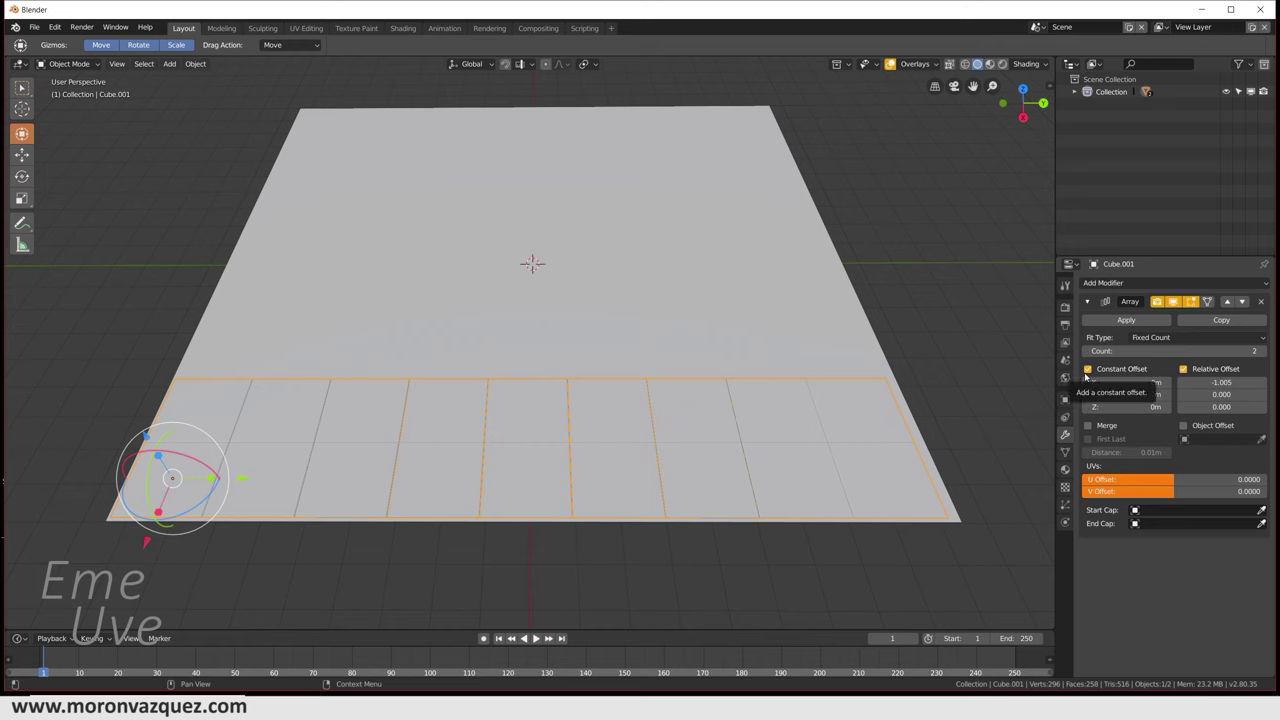
click(1145, 395)
key(Return)
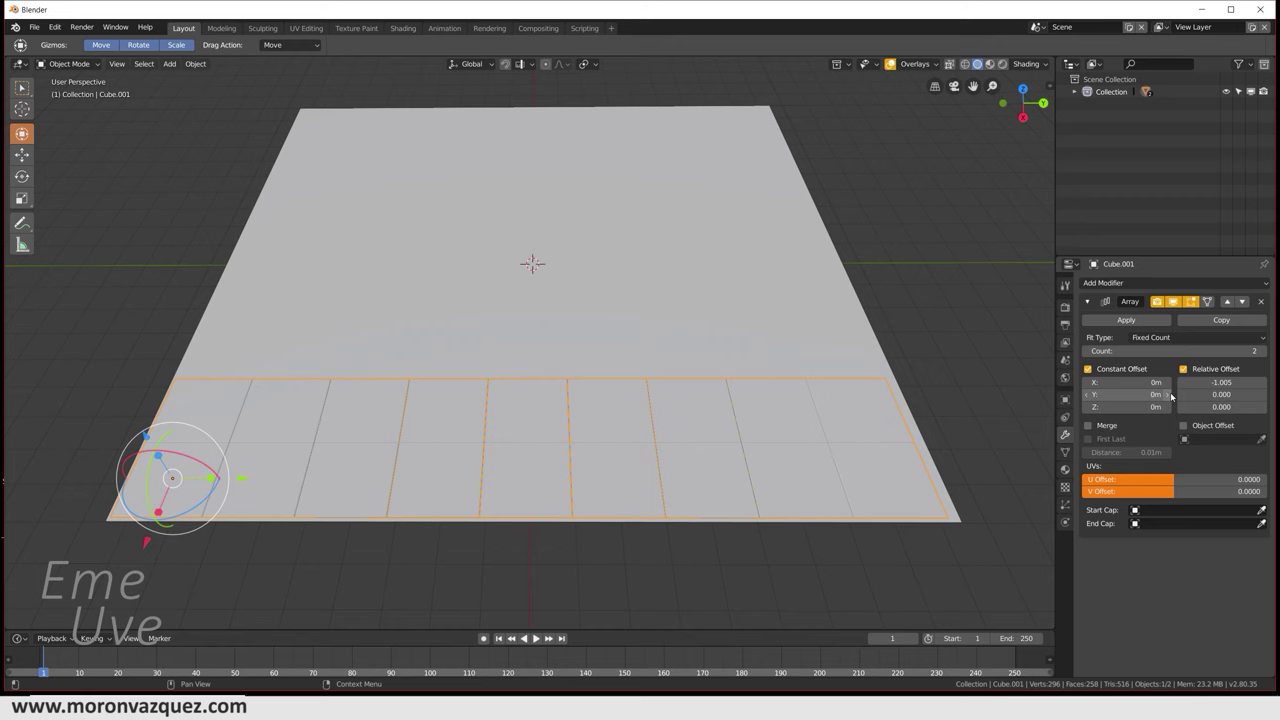
text(.02)
click(1141, 395)
text(0.1)
key(Return)
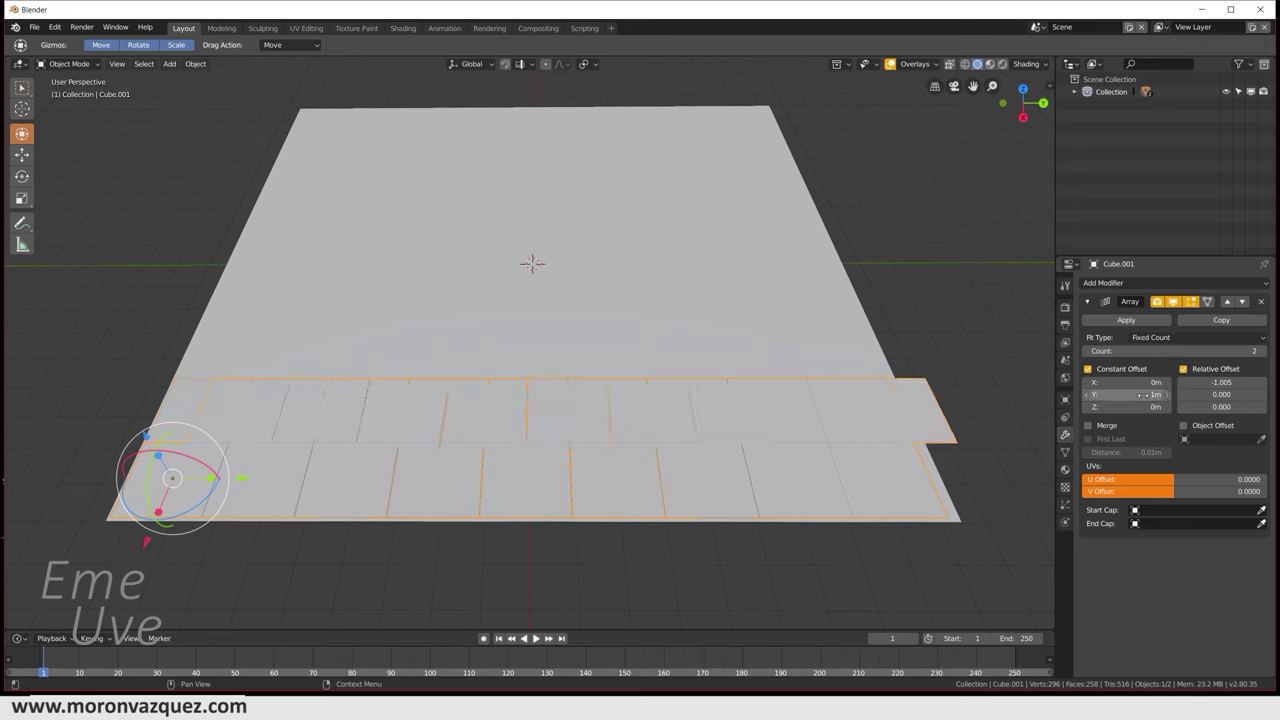
scroll(620, 440, up, 3)
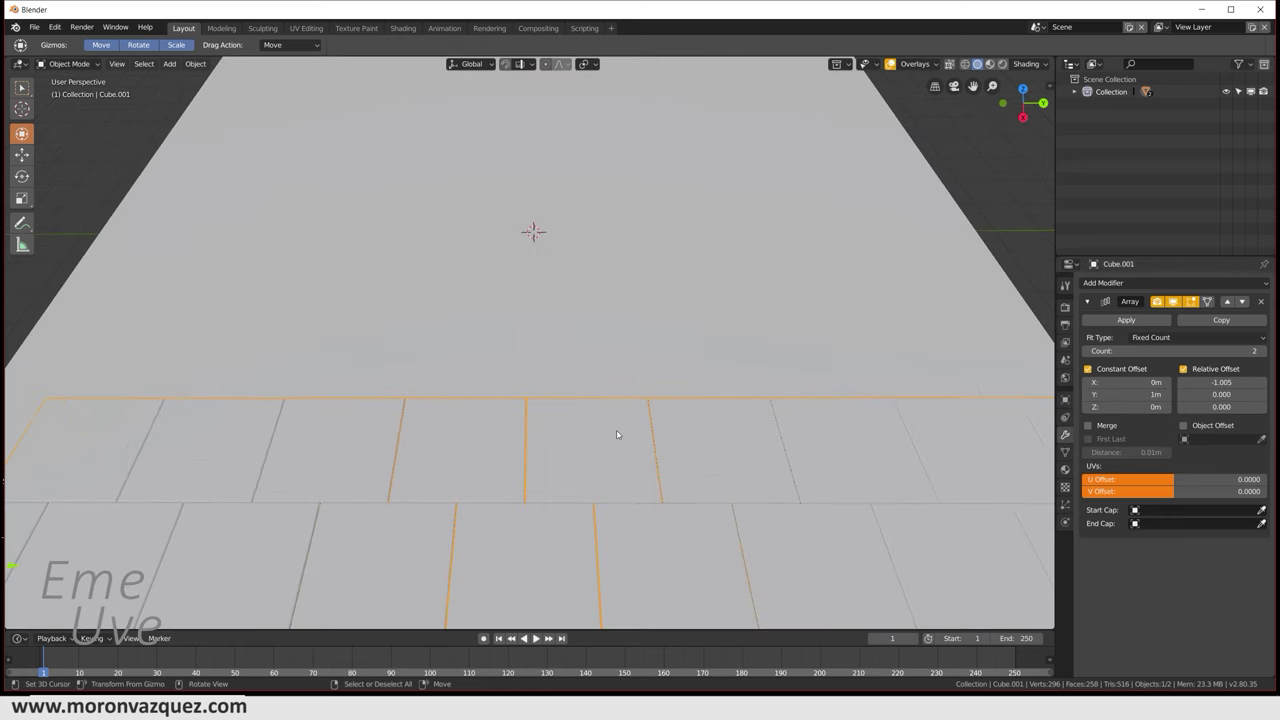
middle_drag(583, 474, 448, 393)
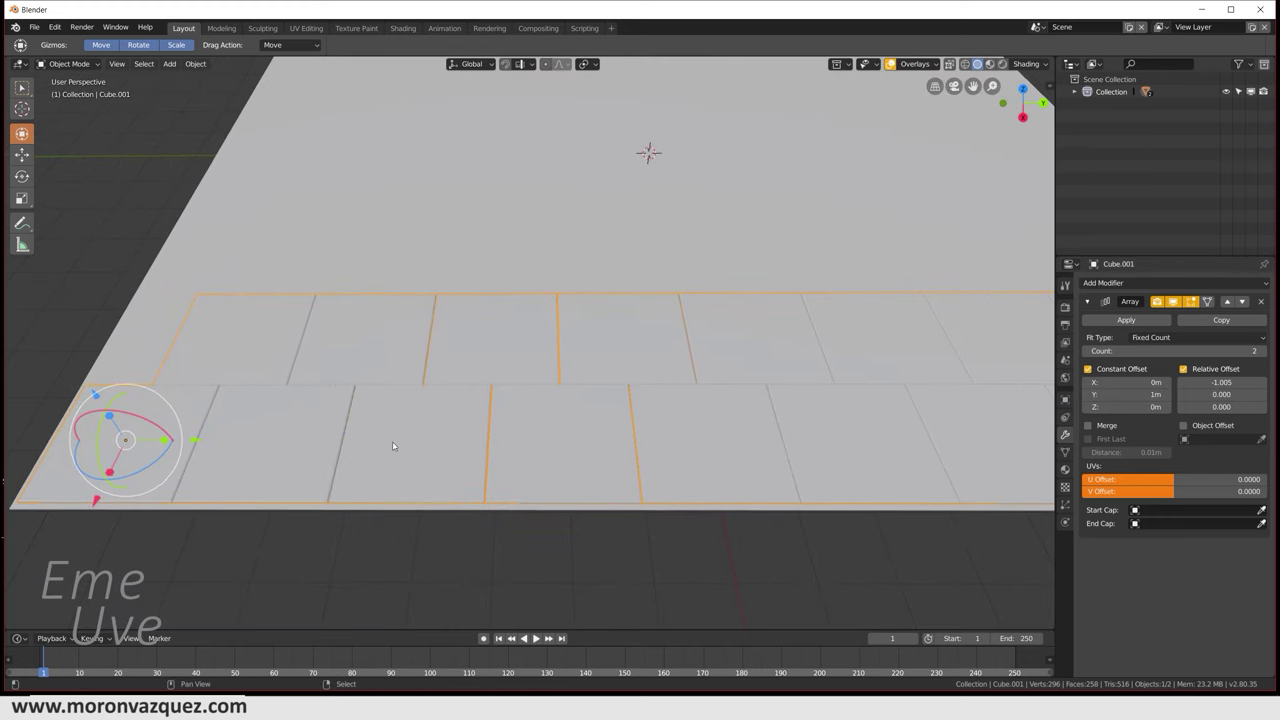
shift+middle_drag(810, 360, 658, 369)
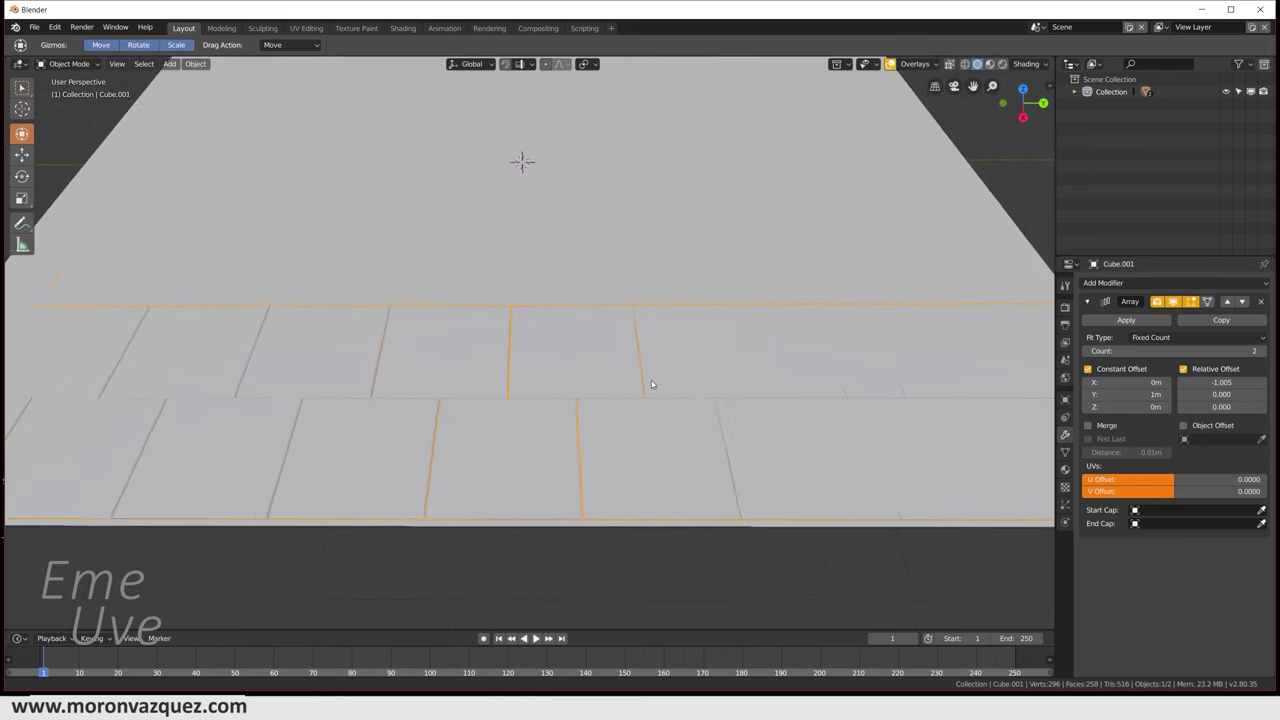
scroll(623, 403, down, 3)
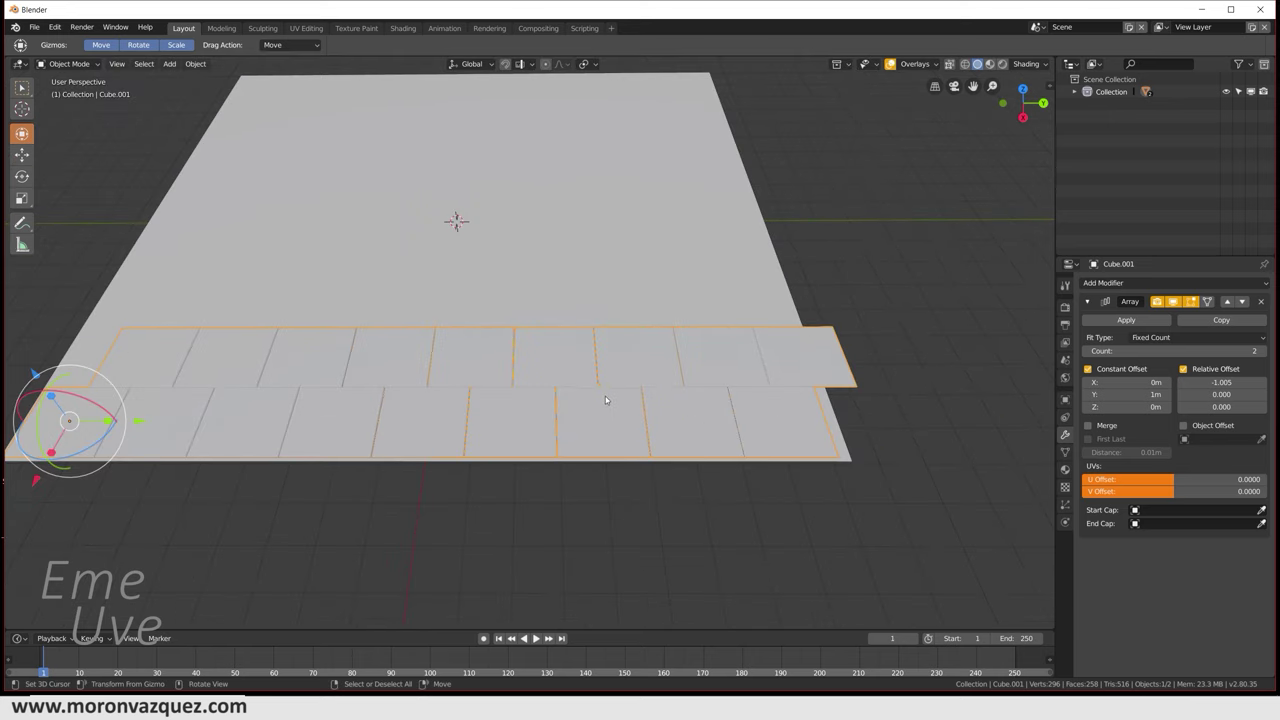
scroll(650, 425, down, 2)
key(ctrl+z)
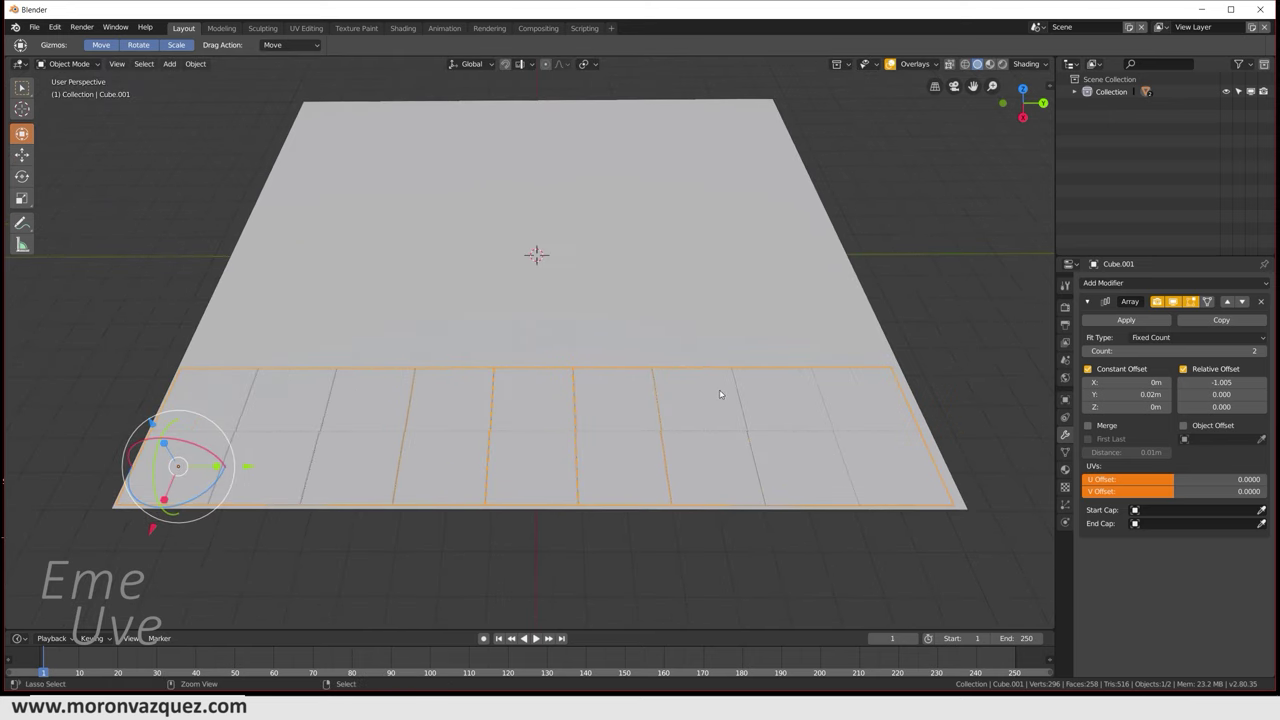
Set the array's constant Y offset to 0 and turn Constant Offset off
click(1144, 394)
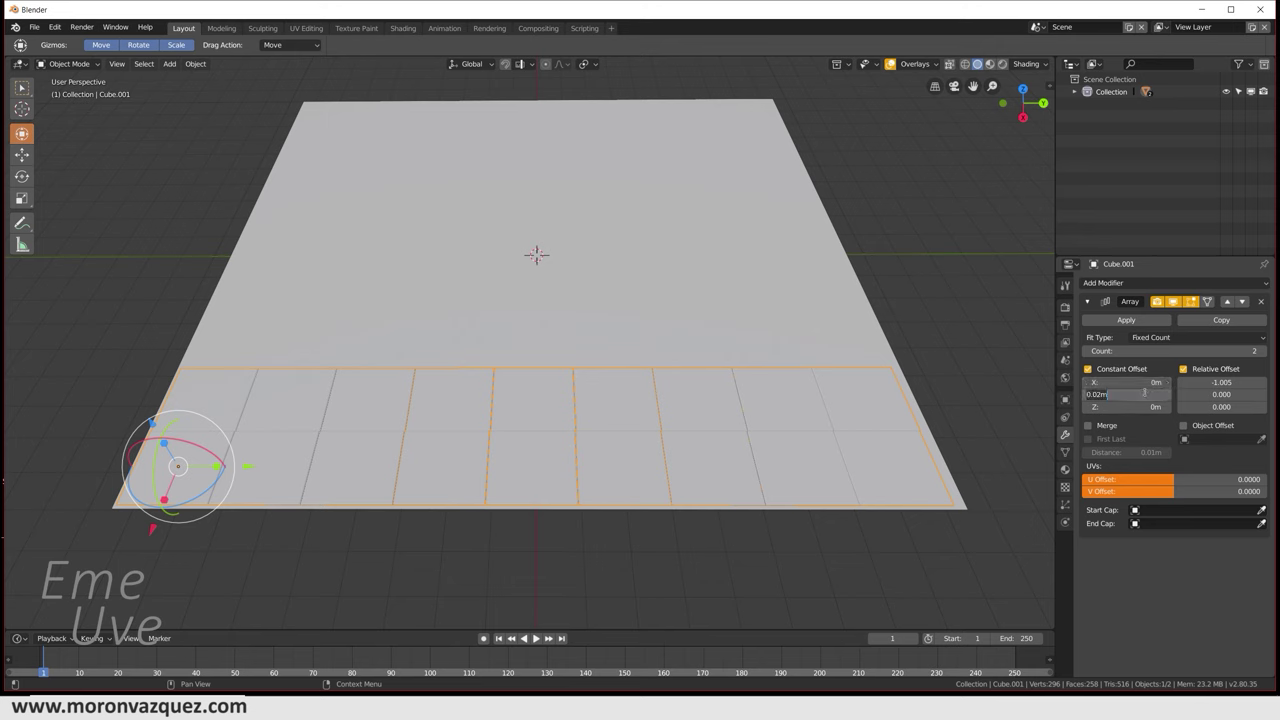
text(0)
key(Return)
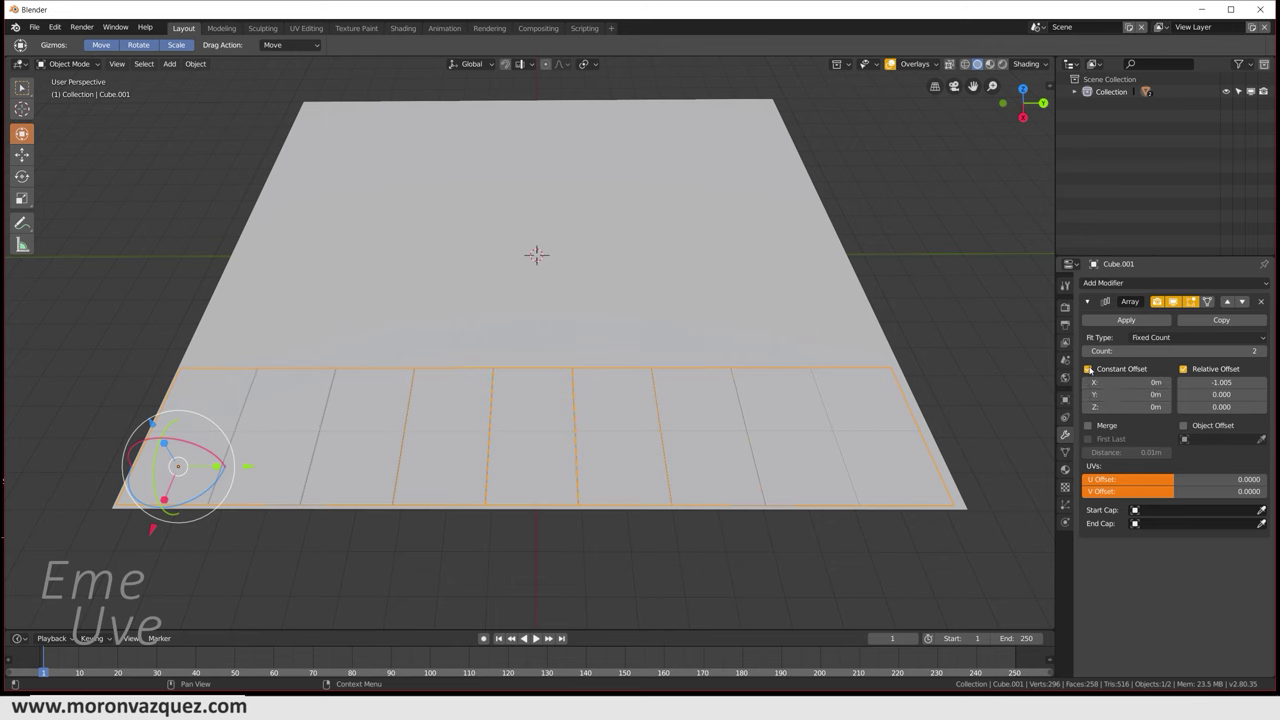
click(1089, 369)
Raise the second Array's count to 9 so nine tile rows cover the floor
click(1263, 352)
click(1263, 352)
click(1264, 352)
click(1264, 352)
click(1264, 352)
click(1264, 352)
click(1264, 352)
middle_drag(610, 340, 551, 306)
mouse_move(631, 410)
middle_down()
mouse_move(646, 391)
mouse_move(640, 434)
mouse_move(654, 394)
mouse_move(626, 417)
mouse_move(650, 431)
mouse_move(688, 401)
mouse_move(743, 434)
mouse_move(651, 434)
middle_up()
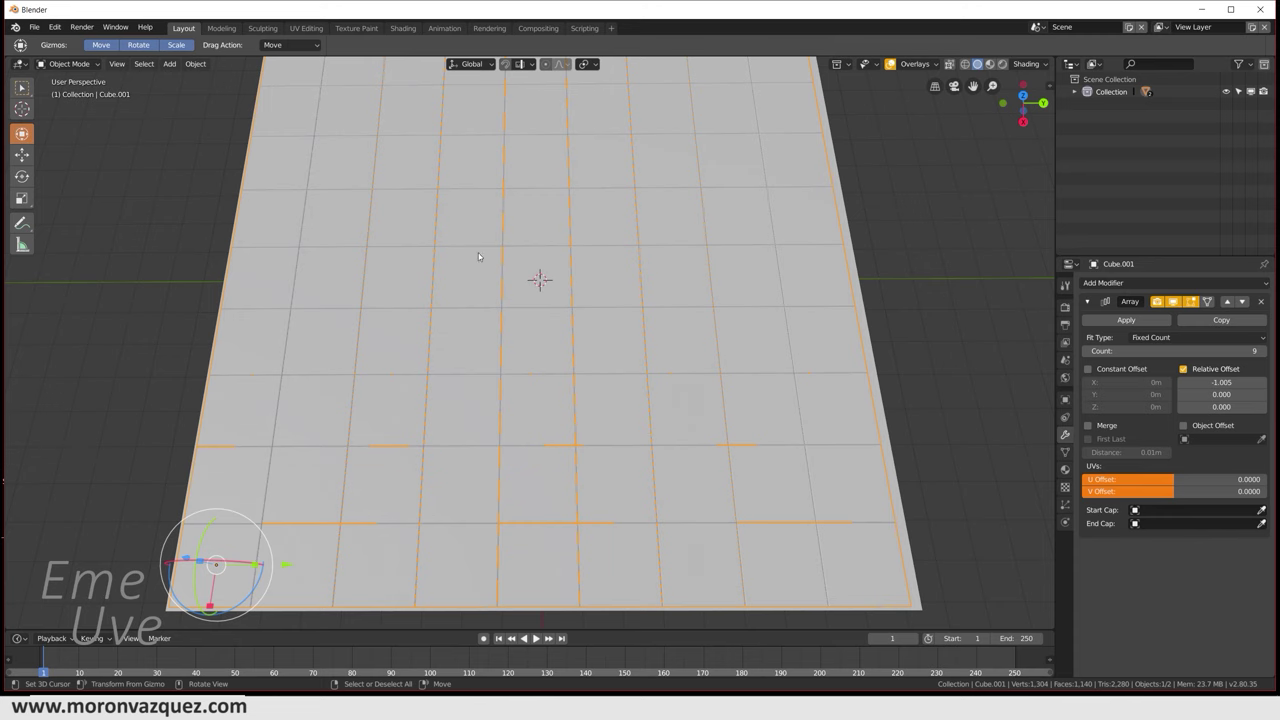
middle_drag(495, 270, 535, 245)
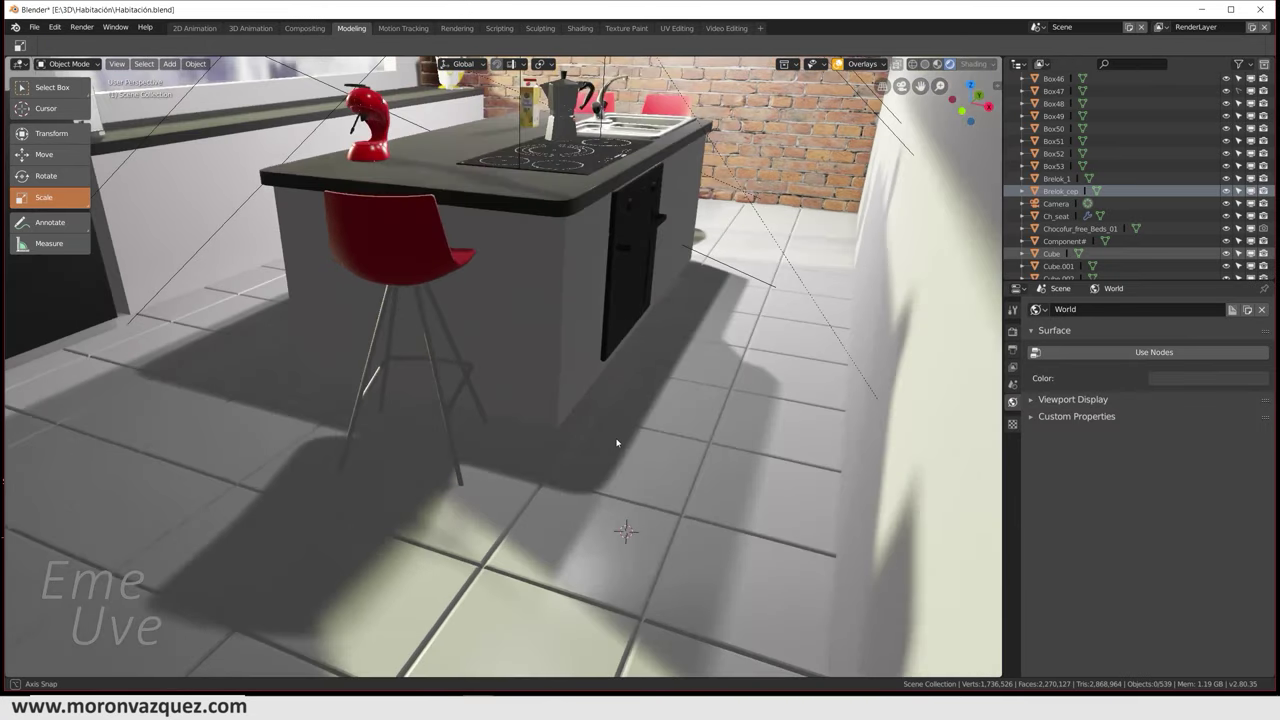
Orbit down to the floor under the stool, then pull back to a wide view of the island
mouse_move(617, 442)
middle_down()
mouse_move(673, 395)
mouse_move(671, 411)
mouse_move(645, 405)
middle_up()
mouse_move(839, 430)
middle_down()
mouse_move(819, 431)
mouse_move(803, 466)
mouse_move(792, 413)
mouse_move(722, 449)
mouse_move(652, 425)
mouse_move(727, 452)
mouse_move(679, 458)
middle_up()
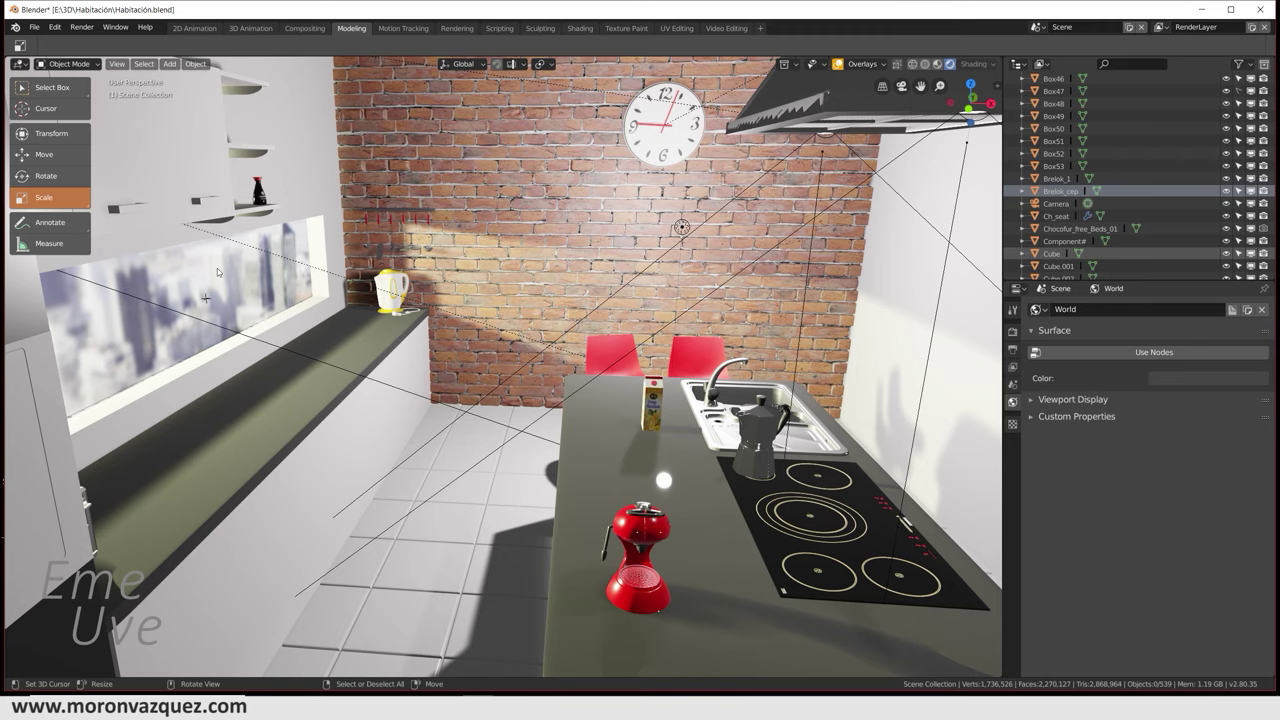
Navigate around the kitchen island toward the floor and select the floor tiles object, Cube.031
middle_drag(697, 246, 768, 120)
middle_drag(699, 152, 778, 316)
scroll(779, 316, down, 2)
scroll(730, 340, down, 2)
scroll(680, 365, down, 2)
scroll(680, 380, up, 2)
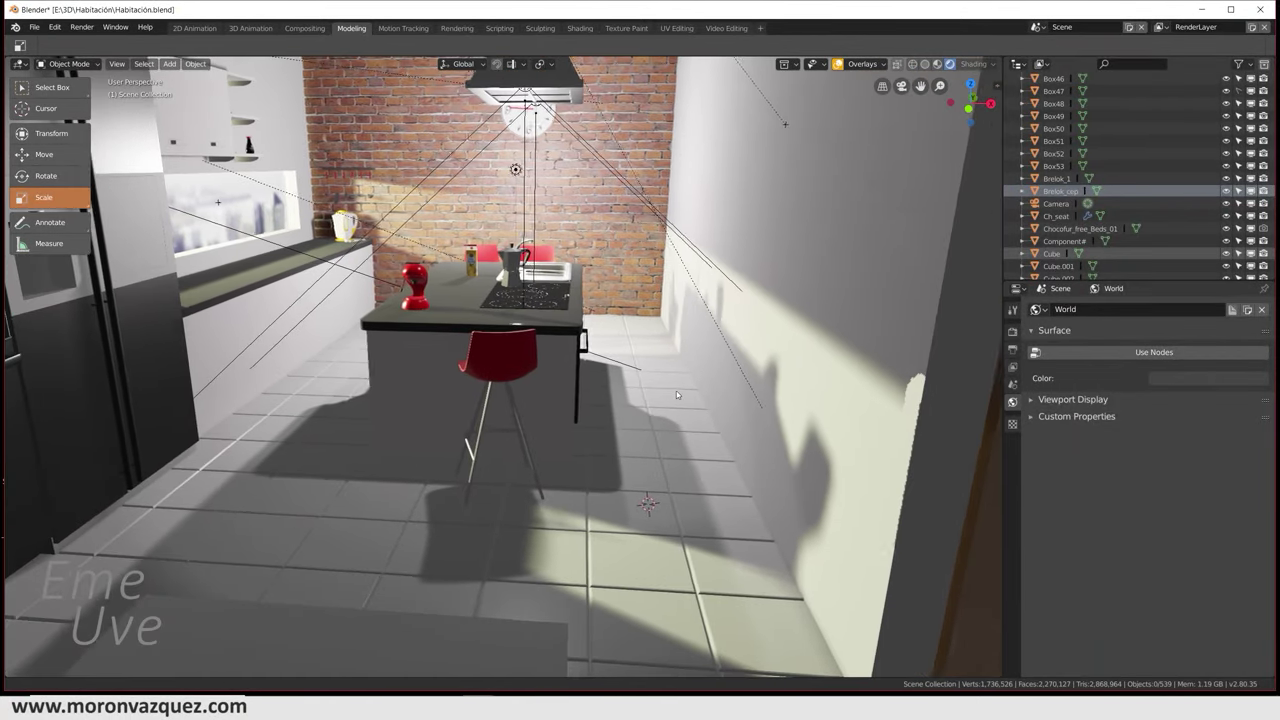
scroll(733, 376, up, 2)
scroll(769, 397, up, 2)
scroll(788, 401, up, 2)
mouse_move(800, 427)
middle_down()
mouse_move(709, 414)
mouse_move(685, 437)
middle_up()
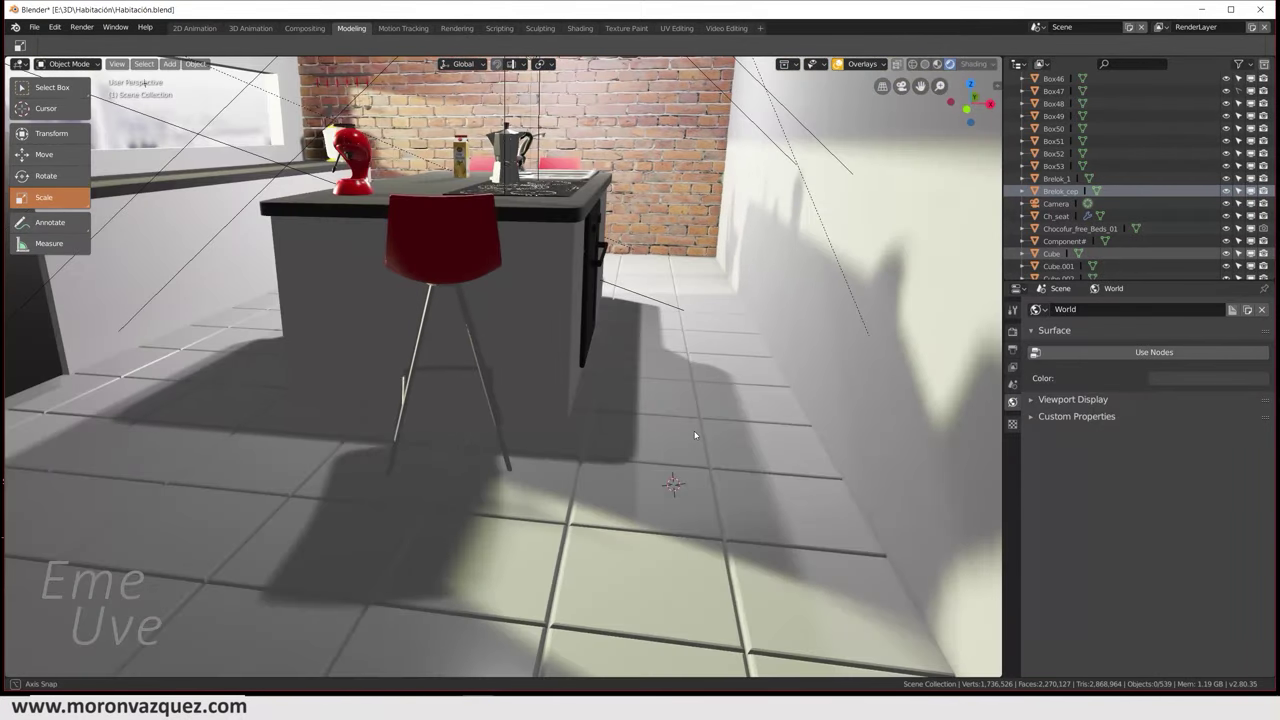
mouse_move(695, 434)
middle_down()
mouse_move(678, 430)
mouse_move(691, 406)
middle_up()
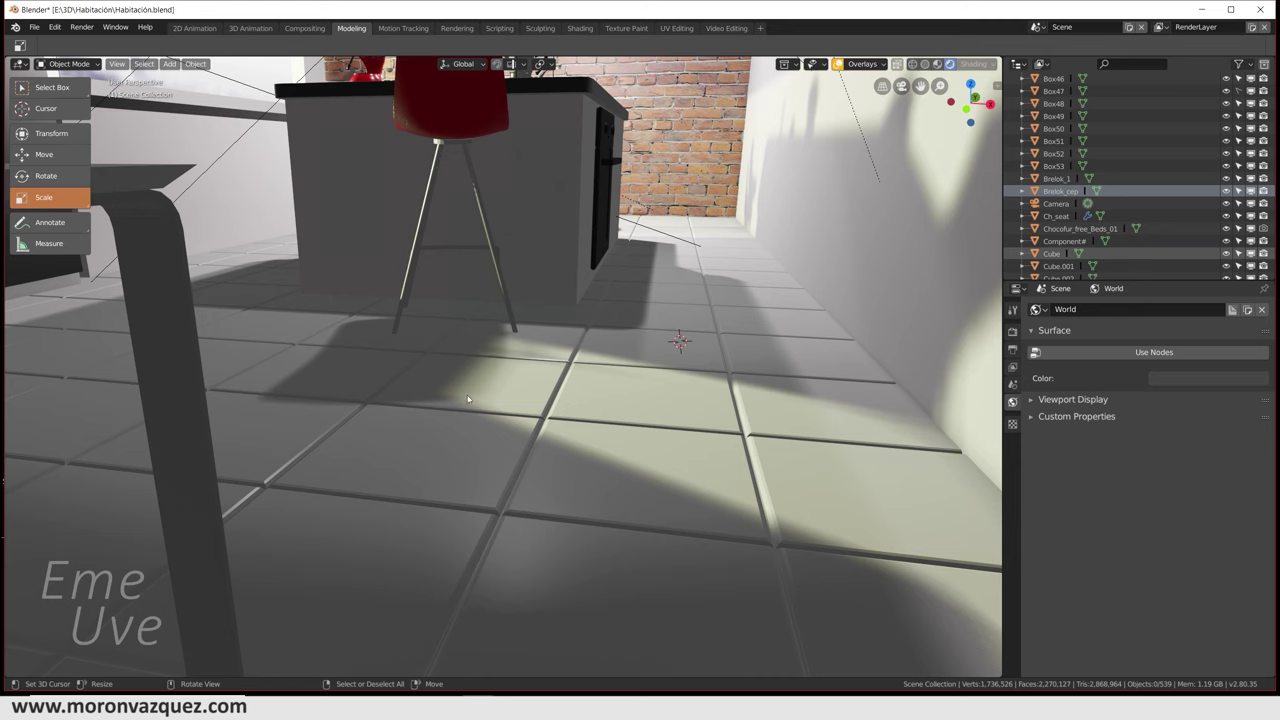
click(632, 483)
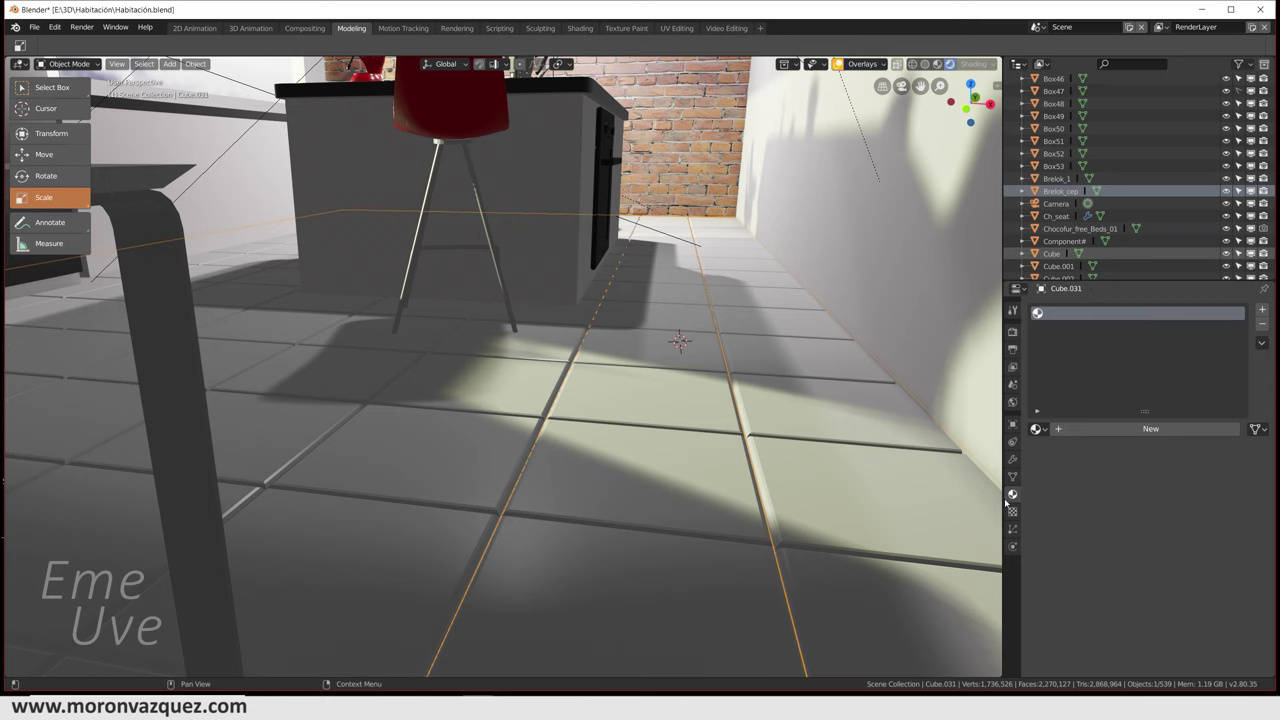
Create a new material, Material.047, for the floor tiles object
scroll(777, 463, down, 2)
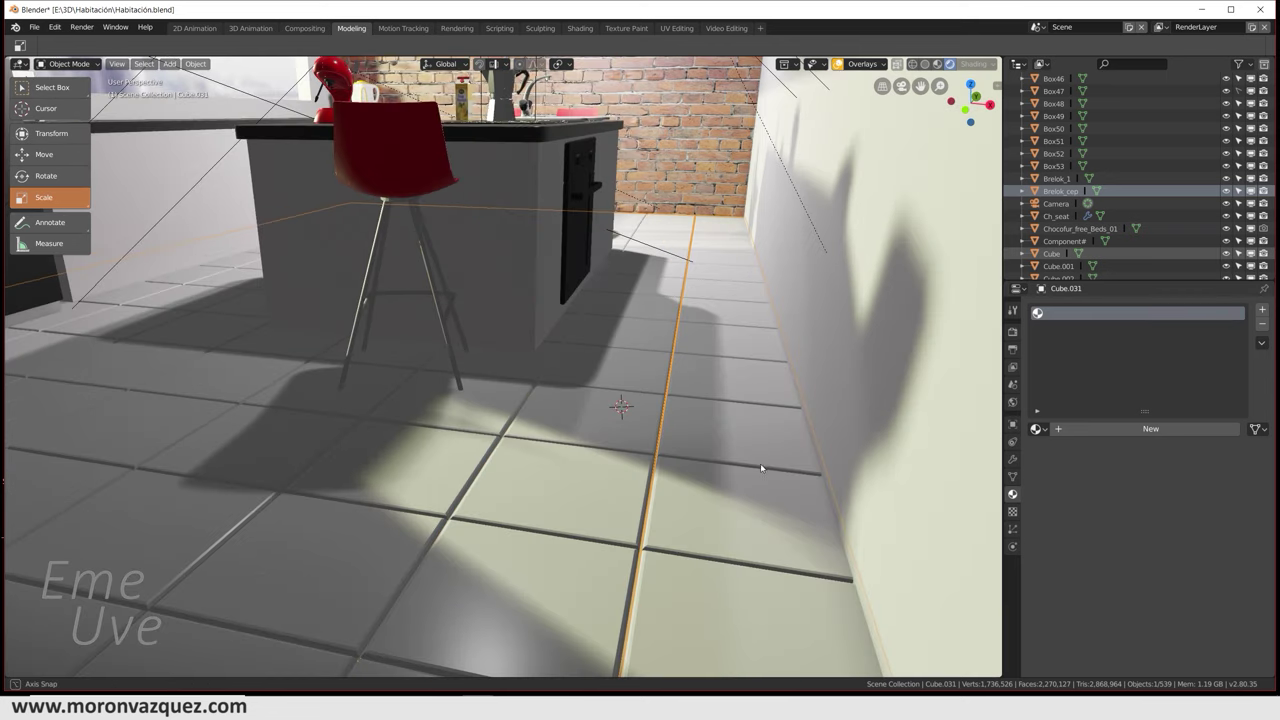
scroll(735, 471, down, 1)
scroll(735, 471, down, 1)
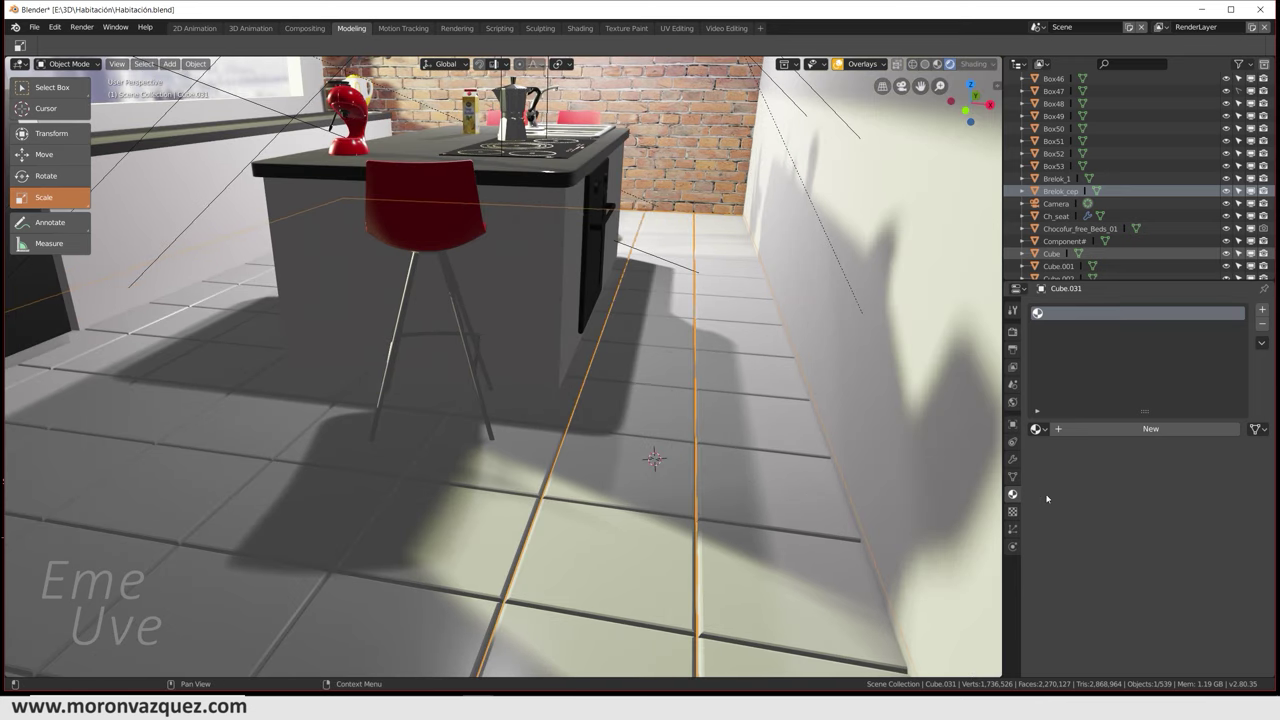
click(1094, 432)
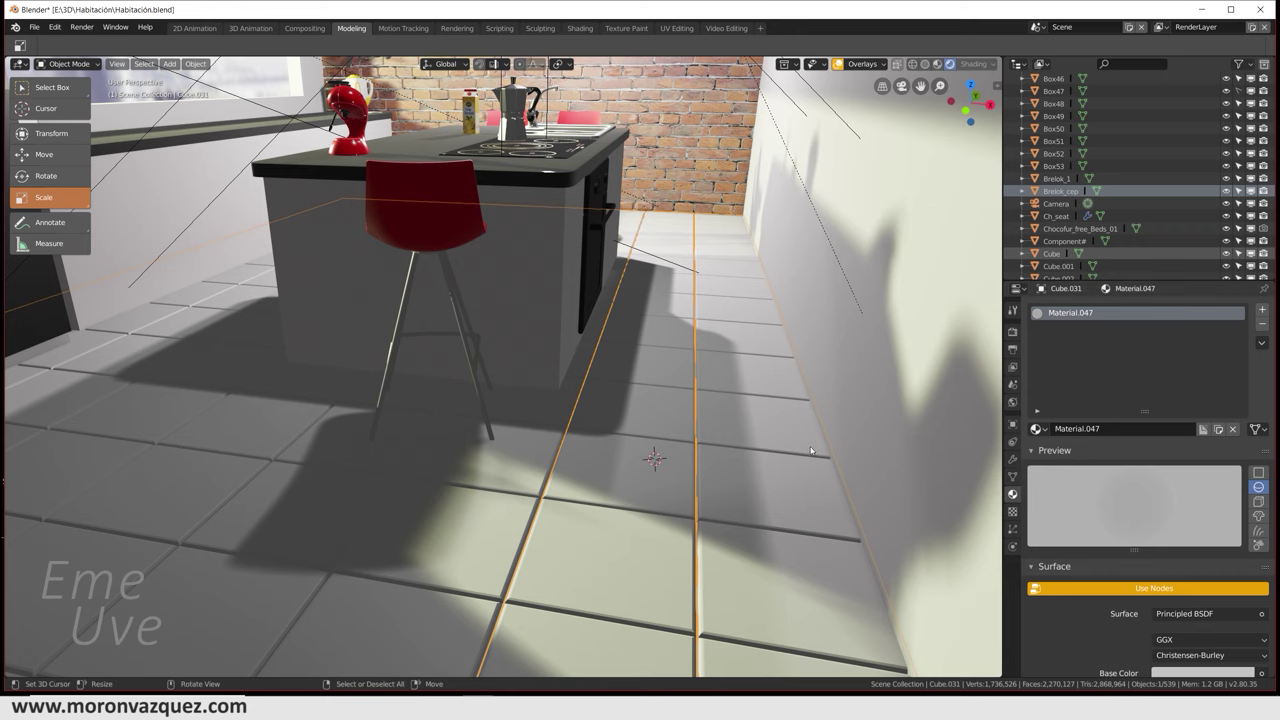
Lower the tile material's Roughness to about 0.073 for a glossier sheen
scroll(811, 450, up, 2)
scroll(800, 430, up, 2)
scroll(790, 420, up, 2)
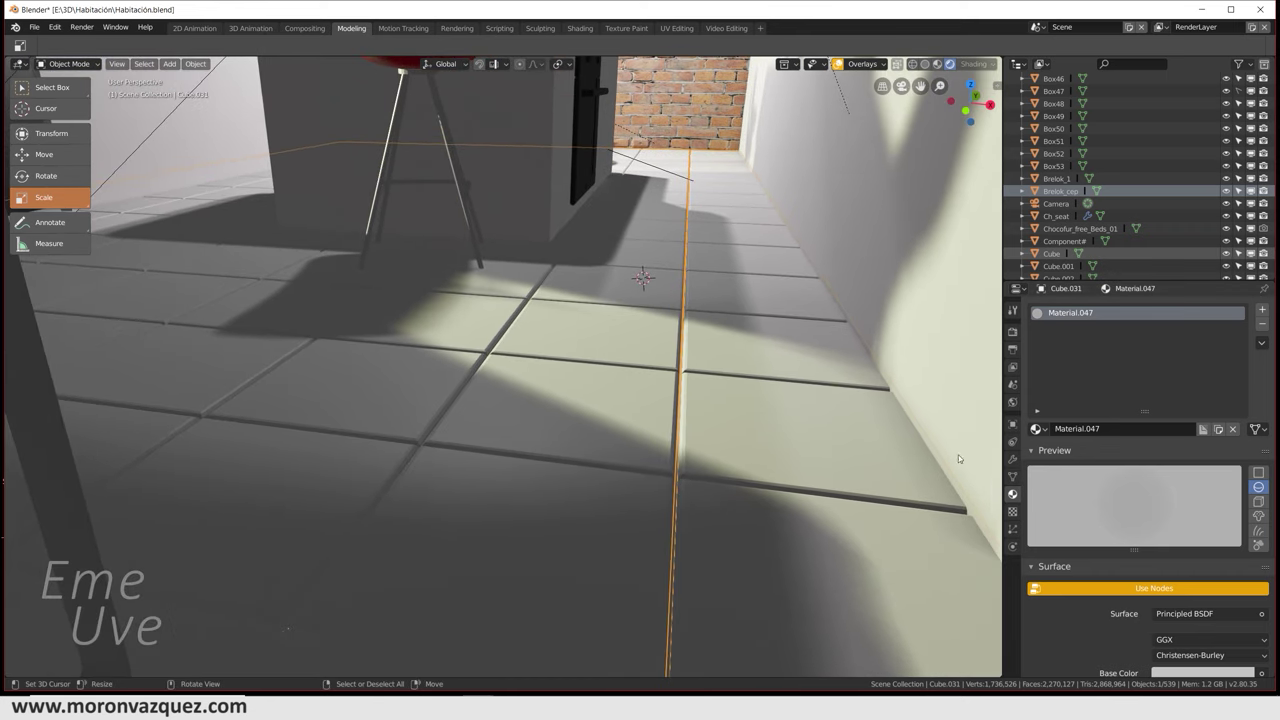
scroll(665, 448, up, 1)
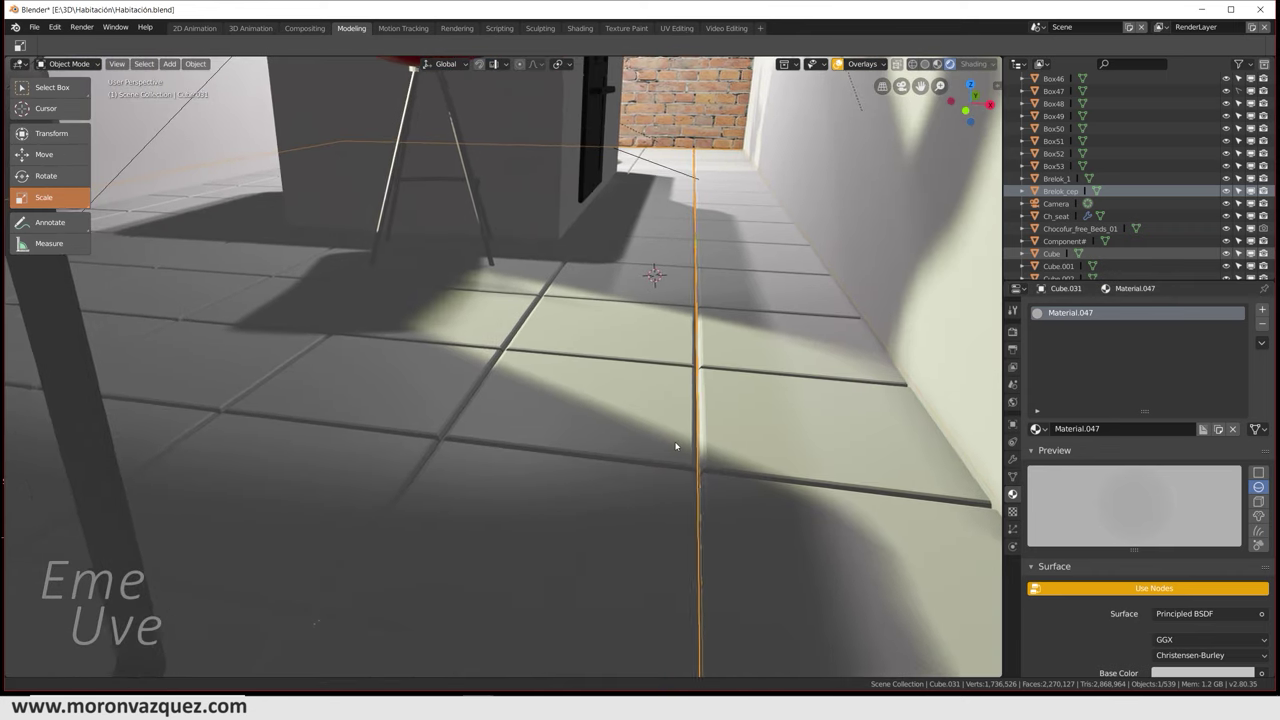
scroll(676, 446, up, 1)
scroll(1150, 500, down, 2)
scroll(1200, 570, down, 1)
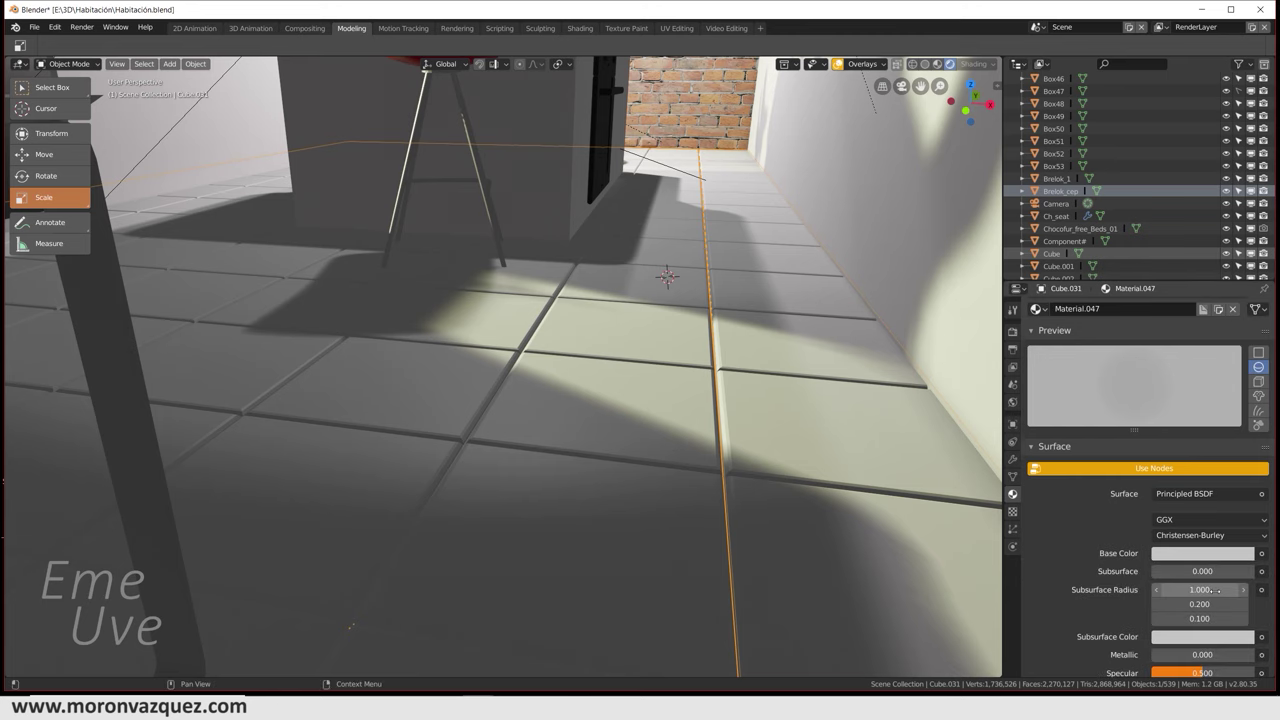
scroll(1220, 568, down, 1)
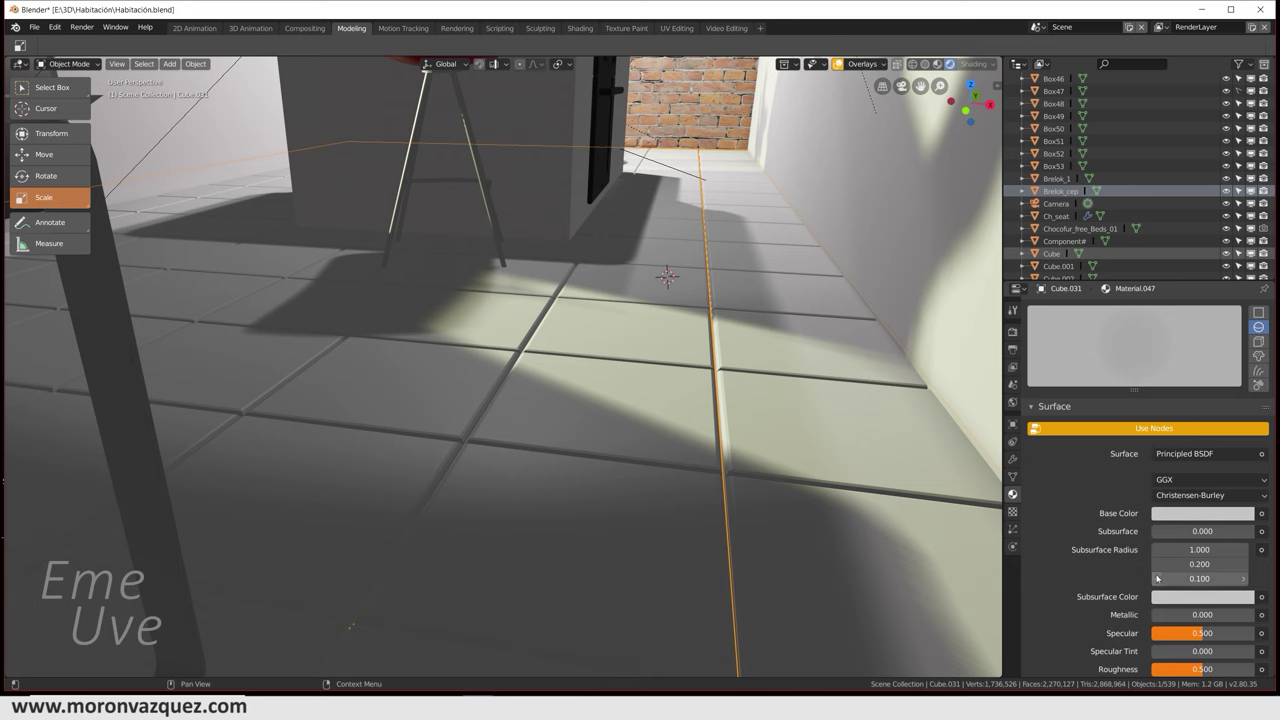
scroll(1159, 578, down, 1)
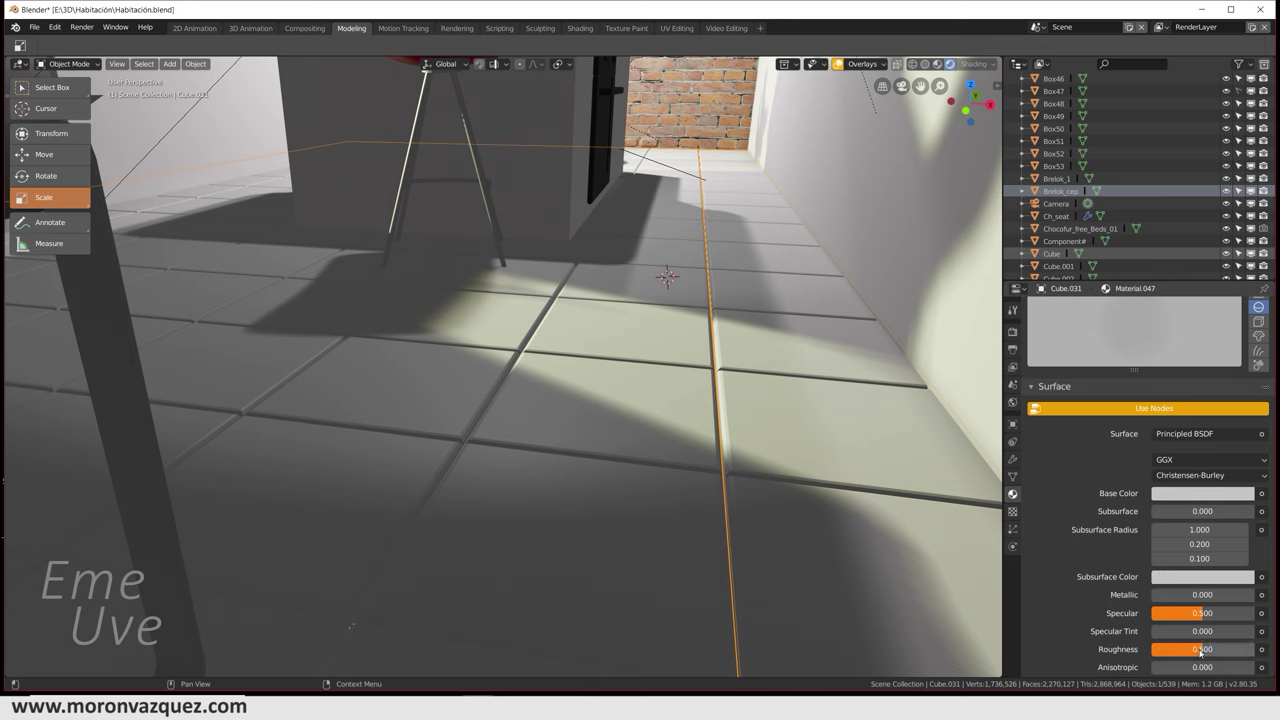
drag(1202, 649, 1162, 649)
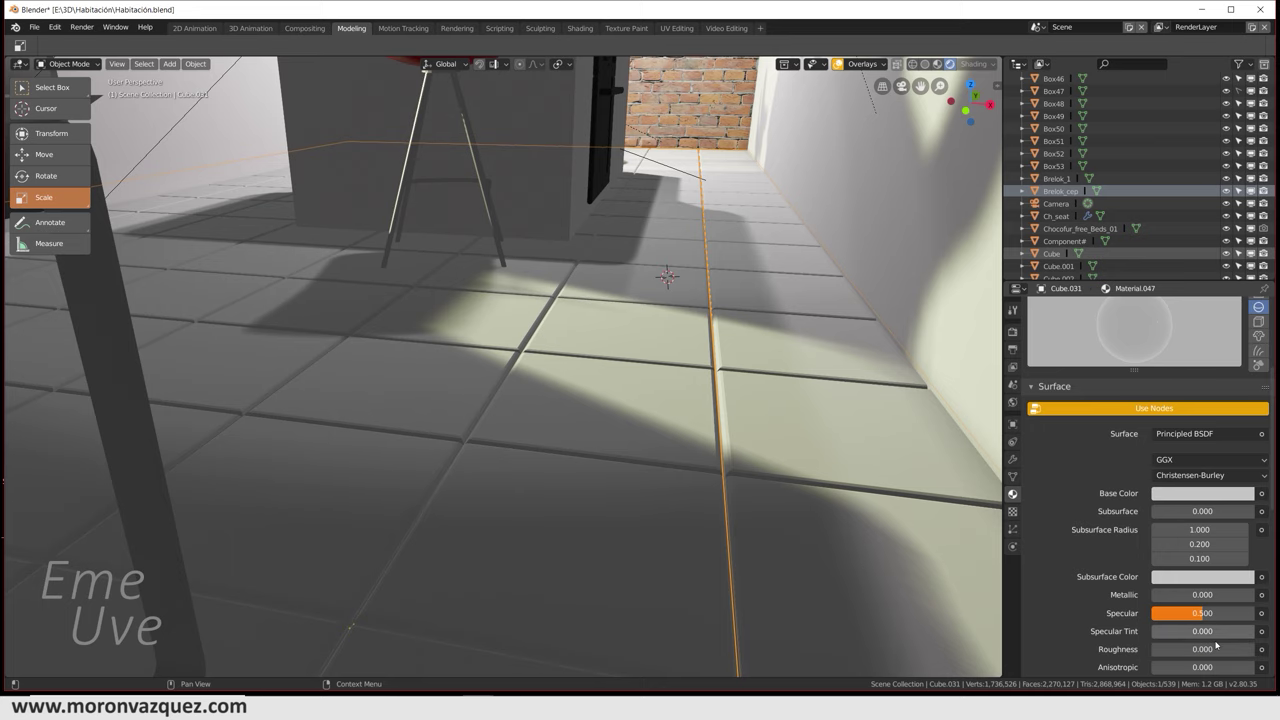
mouse_move(932, 511)
middle_down()
mouse_move(965, 514)
mouse_move(928, 515)
mouse_move(920, 459)
mouse_move(836, 462)
mouse_move(527, 607)
middle_up()
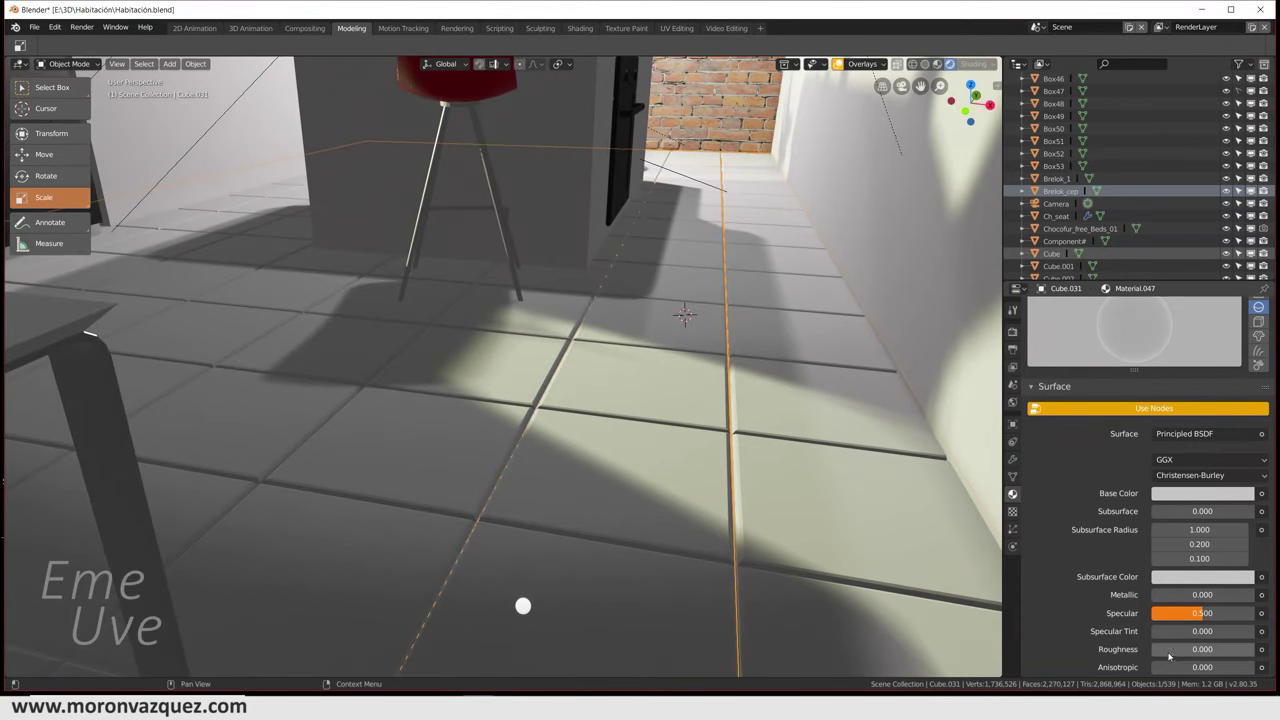
mouse_move(1202, 649)
mouse_down()
mouse_move(1240, 649)
mouse_move(1209, 649)
mouse_up()
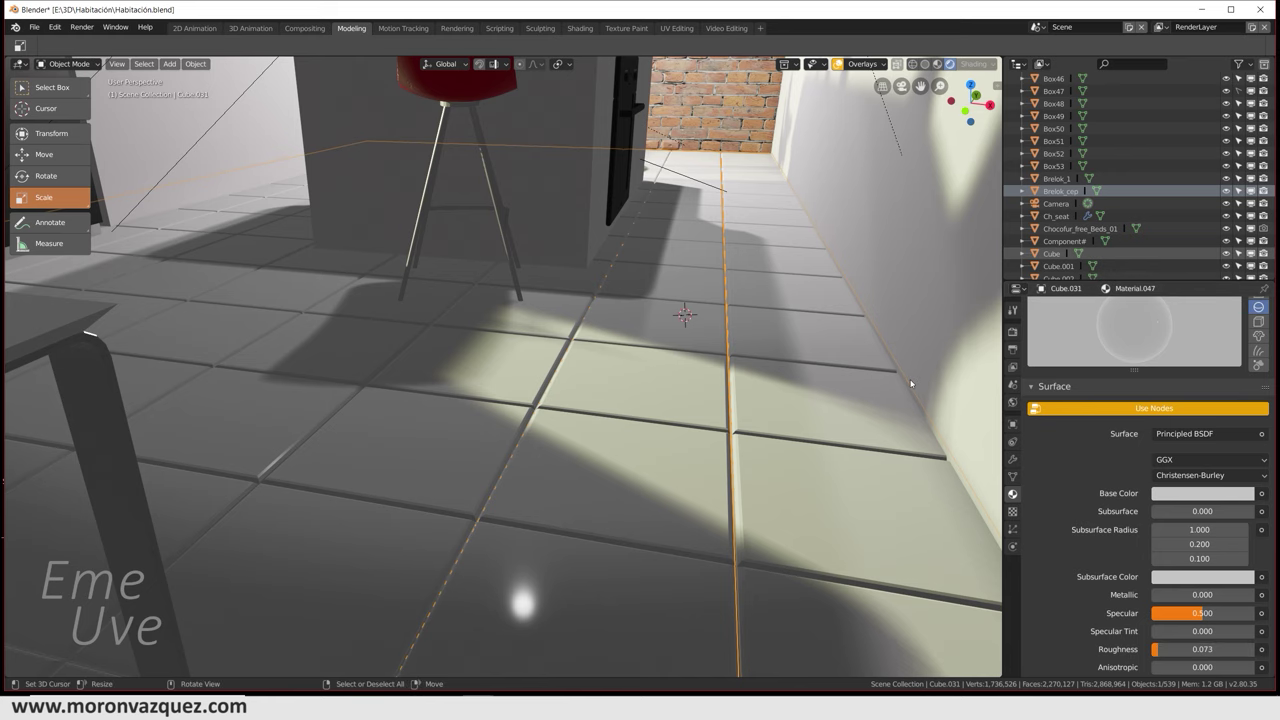
click(1202, 495)
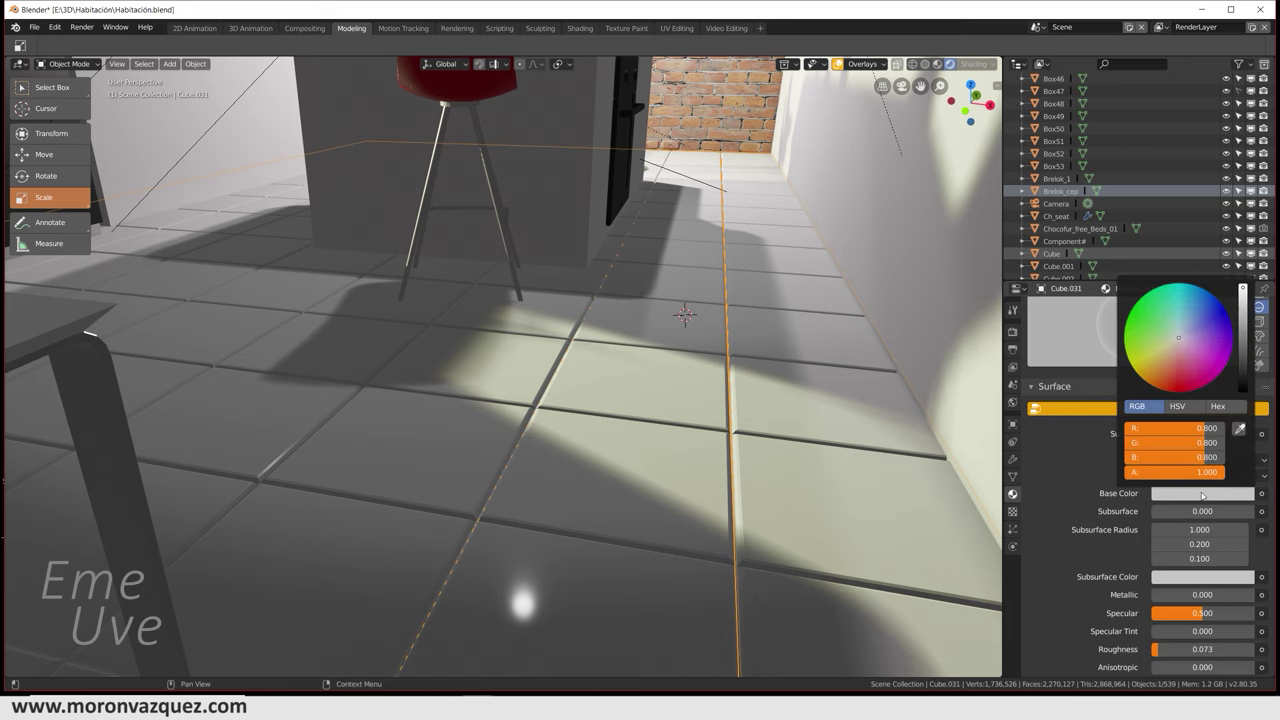
Make the floor tiles' Base Color bright red, then bring up the Render properties
click(1179, 391)
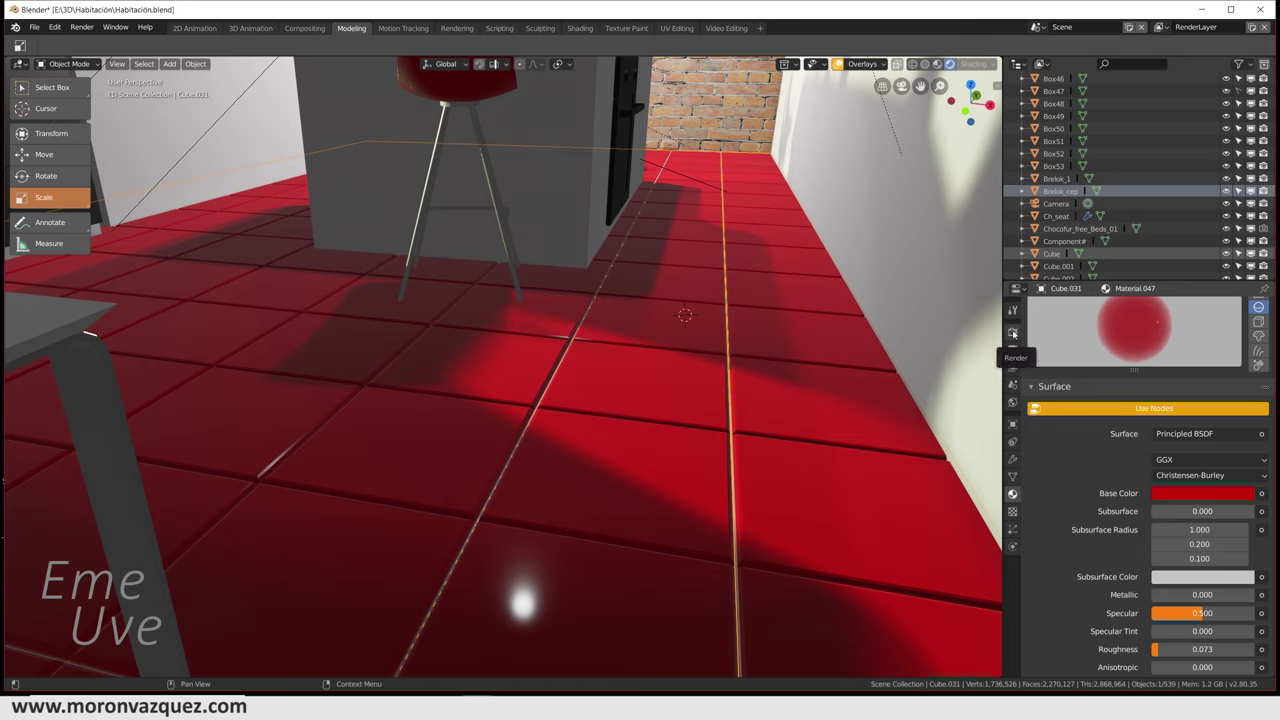
click(1013, 334)
scroll(1076, 505, up, 3)
scroll(1078, 502, up, 3)
scroll(1080, 498, up, 3)
scroll(1084, 493, up, 2)
scroll(1084, 493, up, 3)
scroll(1060, 488, up, 2)
scroll(1056, 488, down, 2)
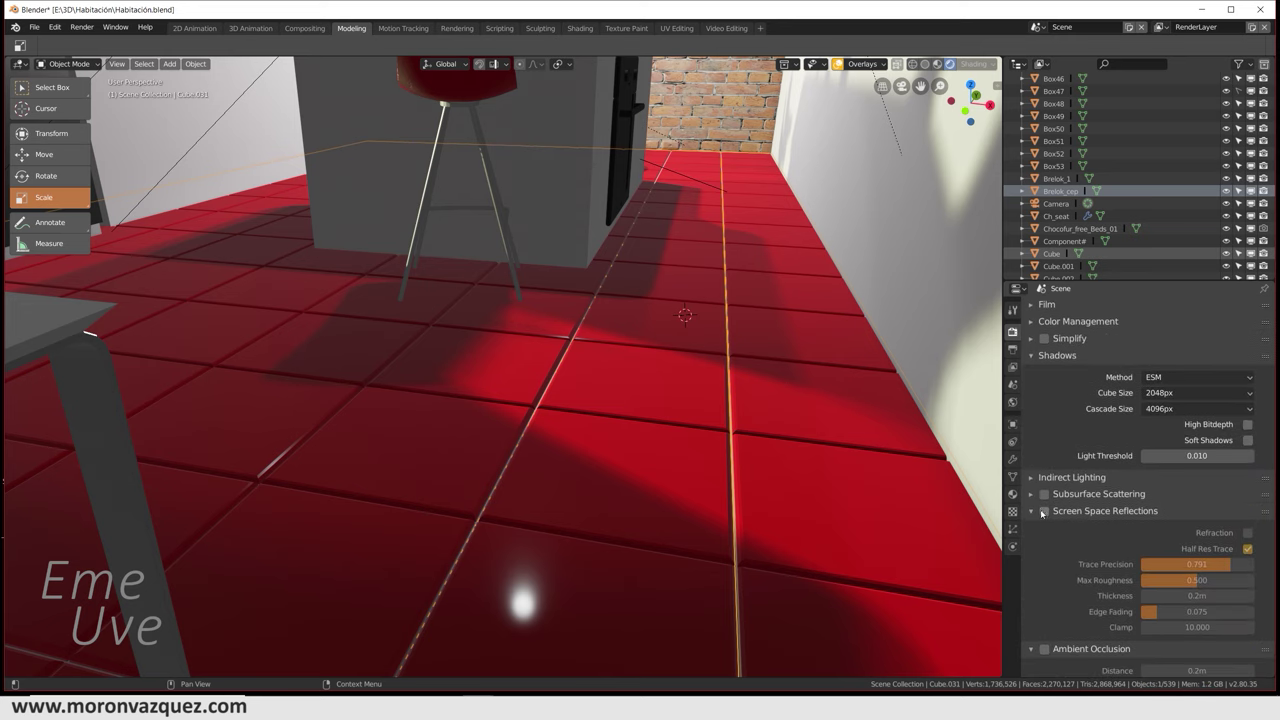
Enable Screen Space Reflections, Ambient Occlusion and Bloom in the render settings
click(1045, 512)
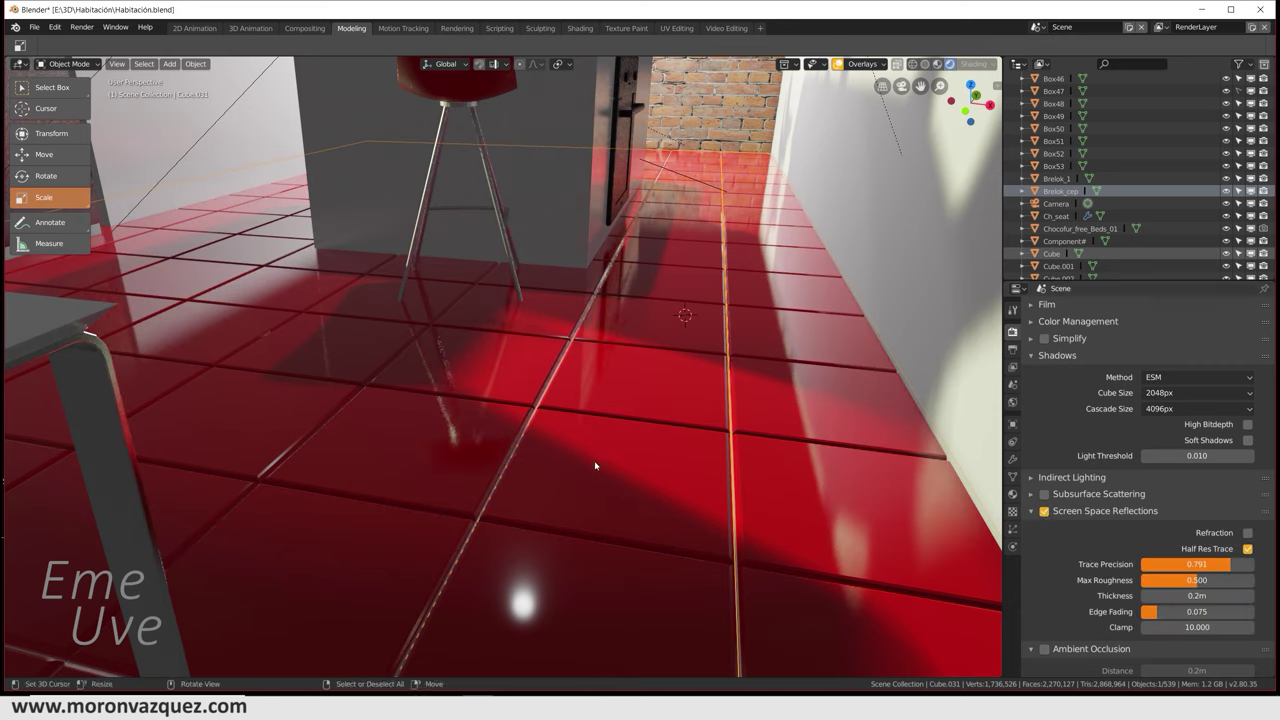
mouse_move(589, 470)
middle_down()
mouse_move(813, 476)
mouse_move(586, 457)
middle_up()
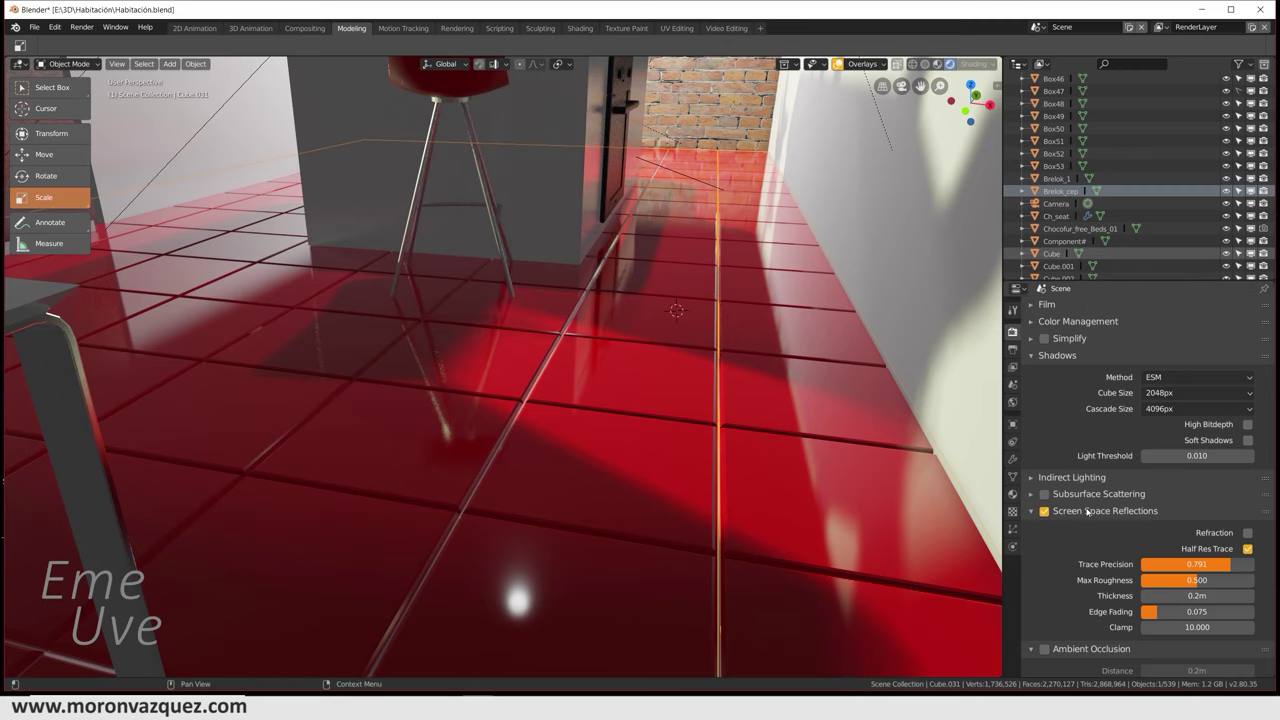
scroll(1036, 507, down, 4)
click(1044, 510)
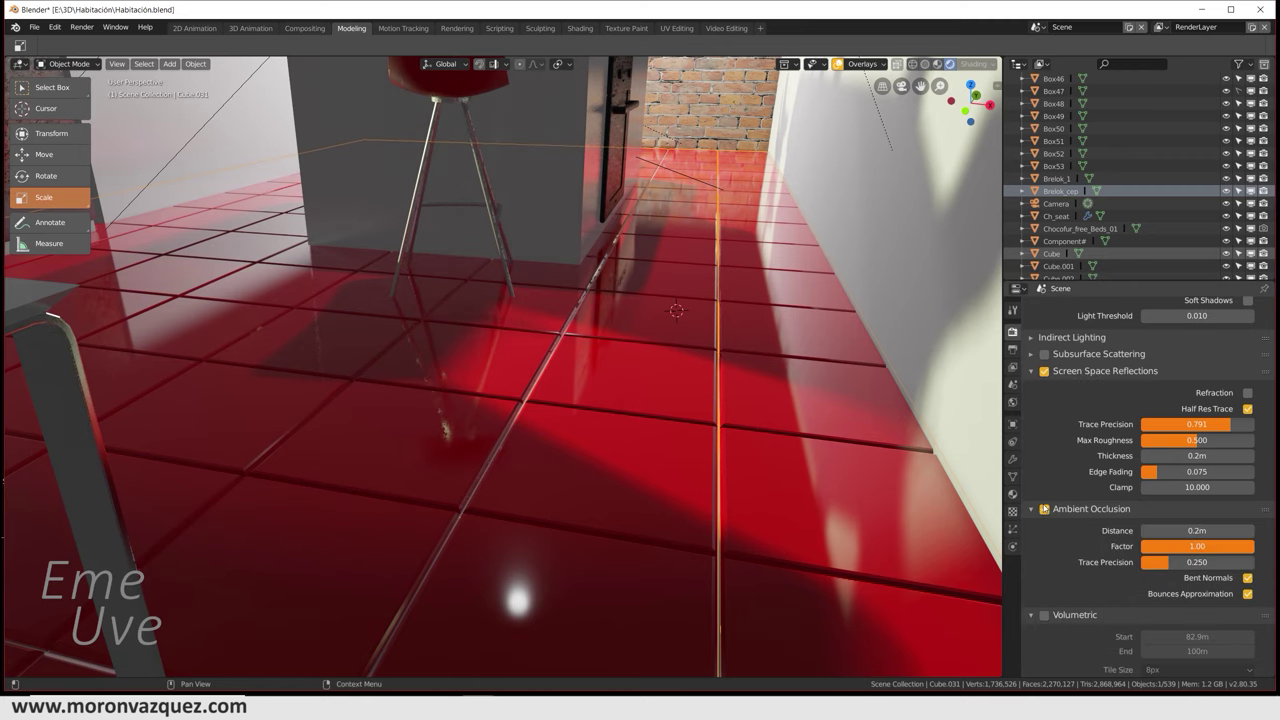
middle_drag(831, 471, 853, 474)
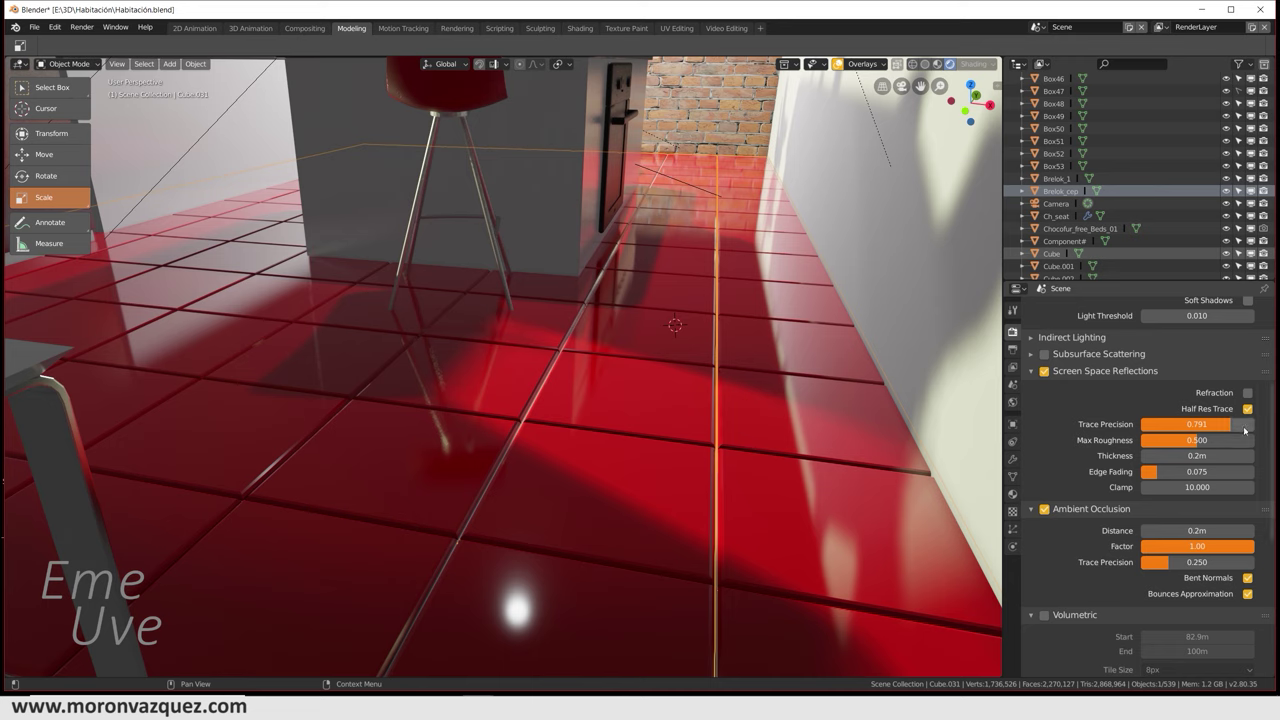
scroll(1102, 530, down, 2)
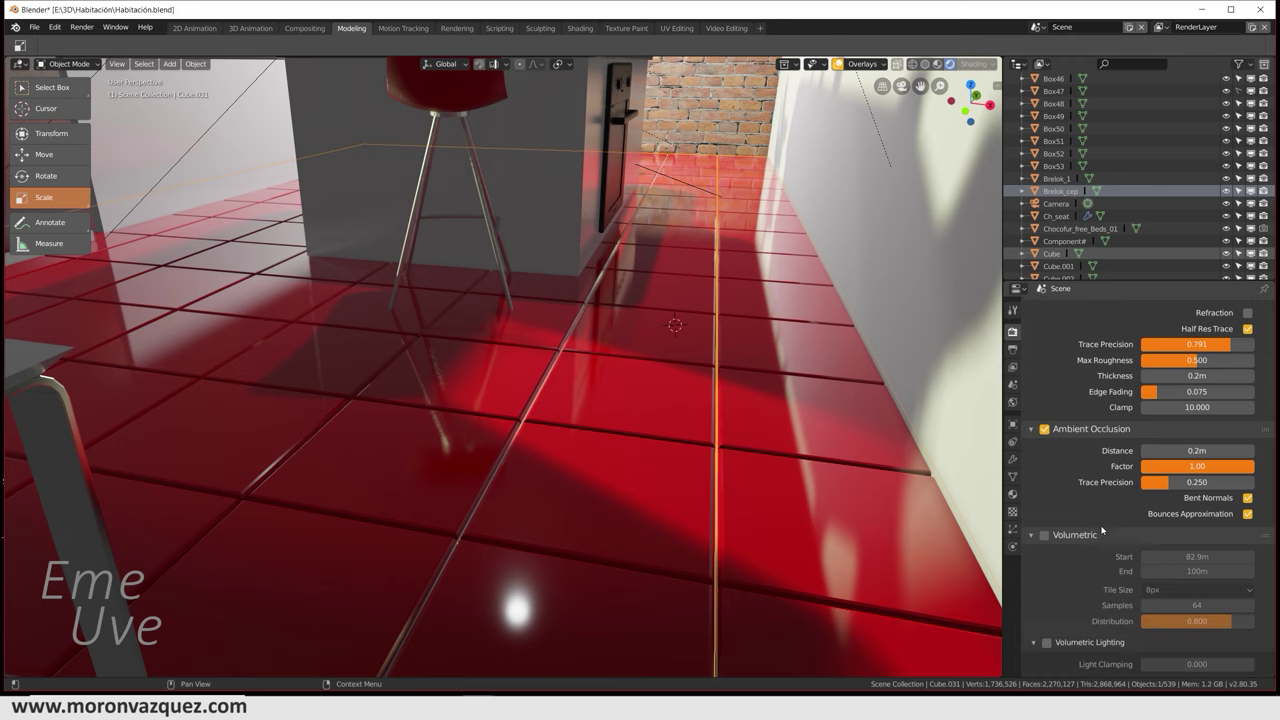
scroll(1102, 530, down, 2)
scroll(1102, 530, down, 1)
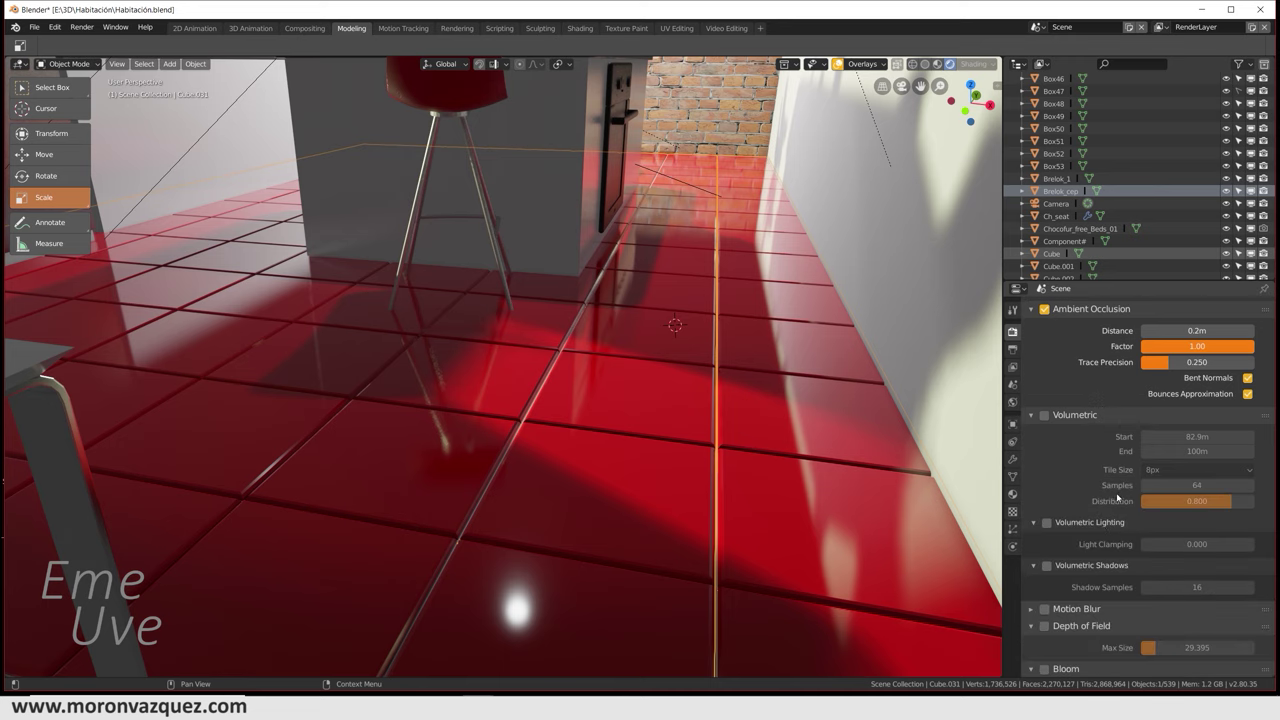
scroll(1103, 498, down, 2)
scroll(1103, 498, down, 1)
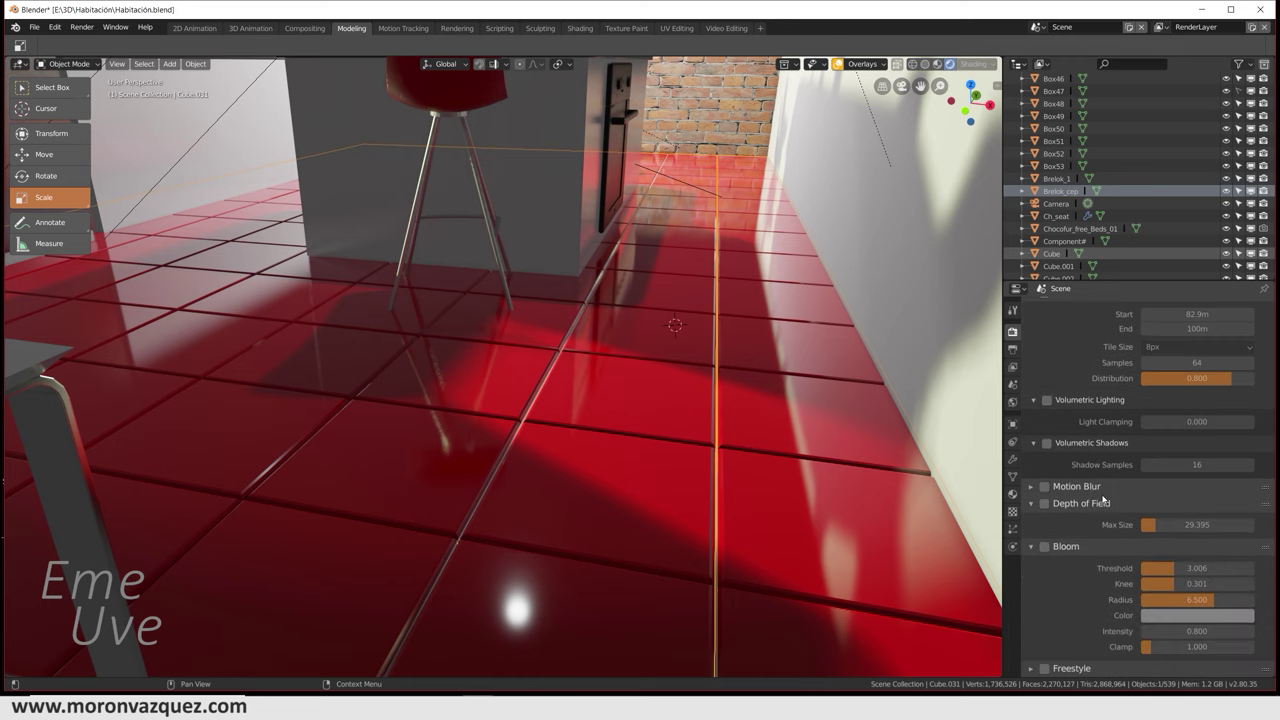
click(1045, 547)
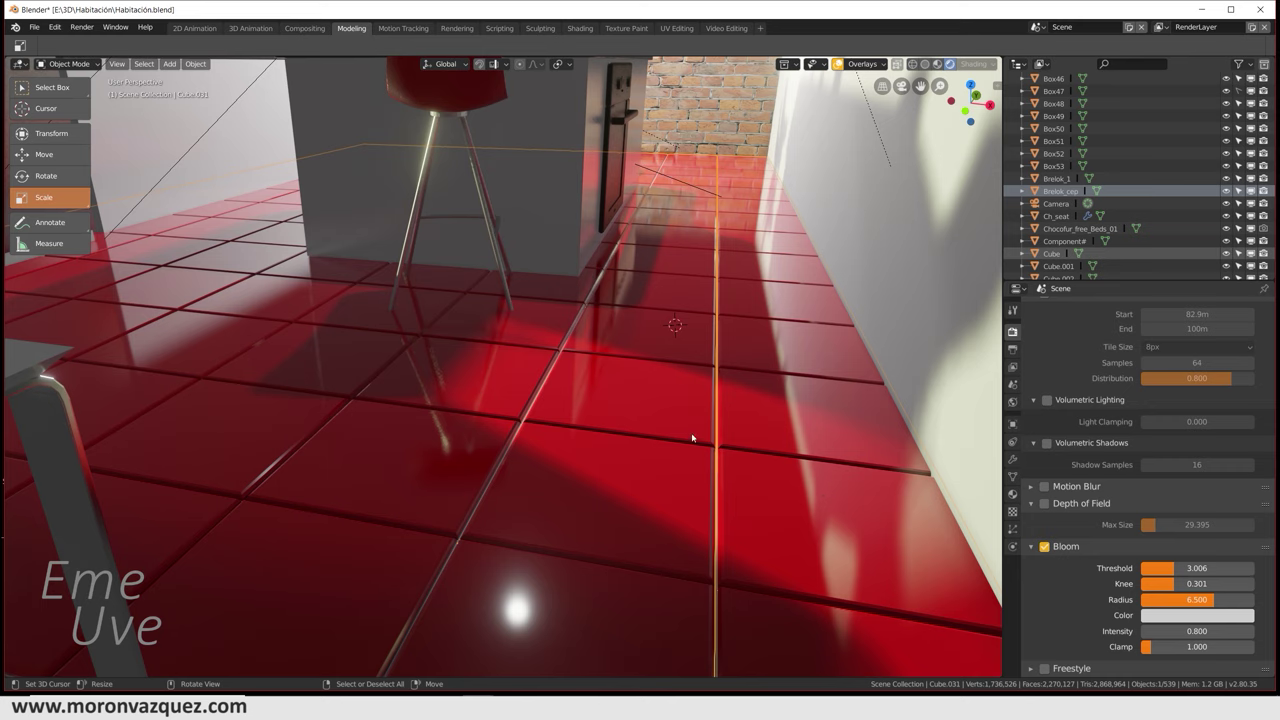
scroll(662, 354, down, 5)
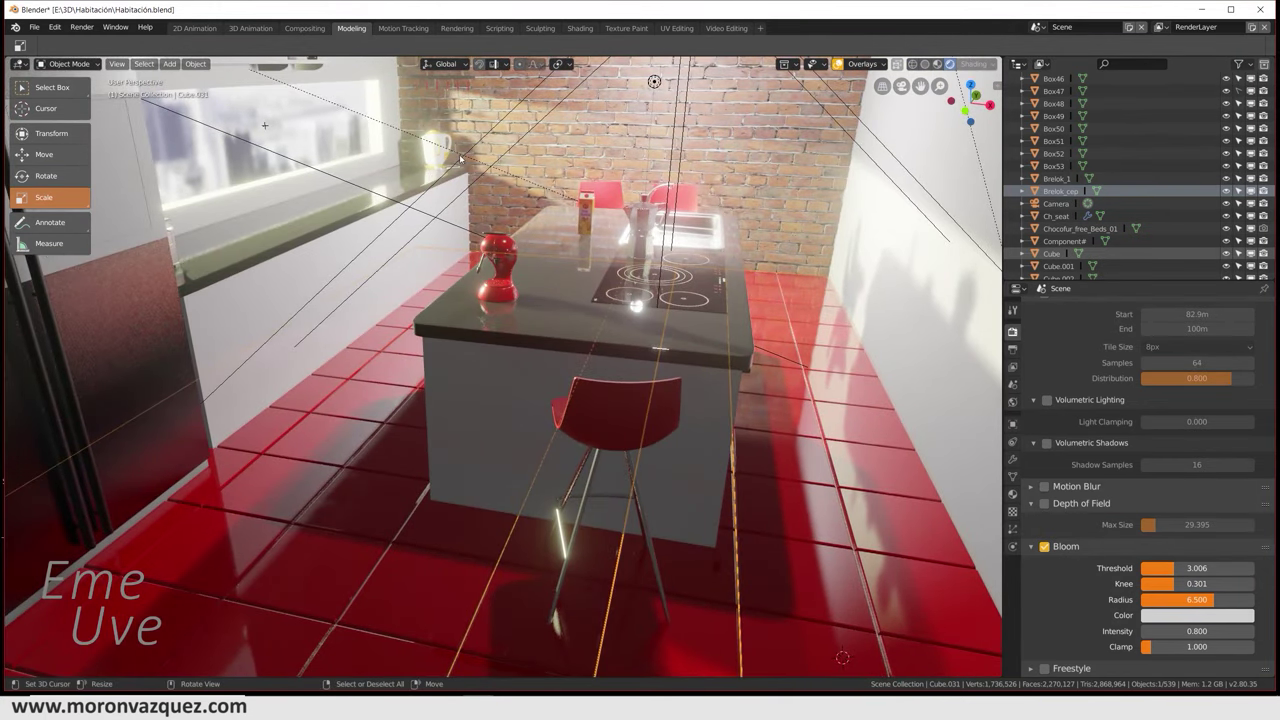
Hide the viewport overlays and orbit to a low, wide view of the stovetop
click(838, 64)
middle_drag(665, 205, 507, 300)
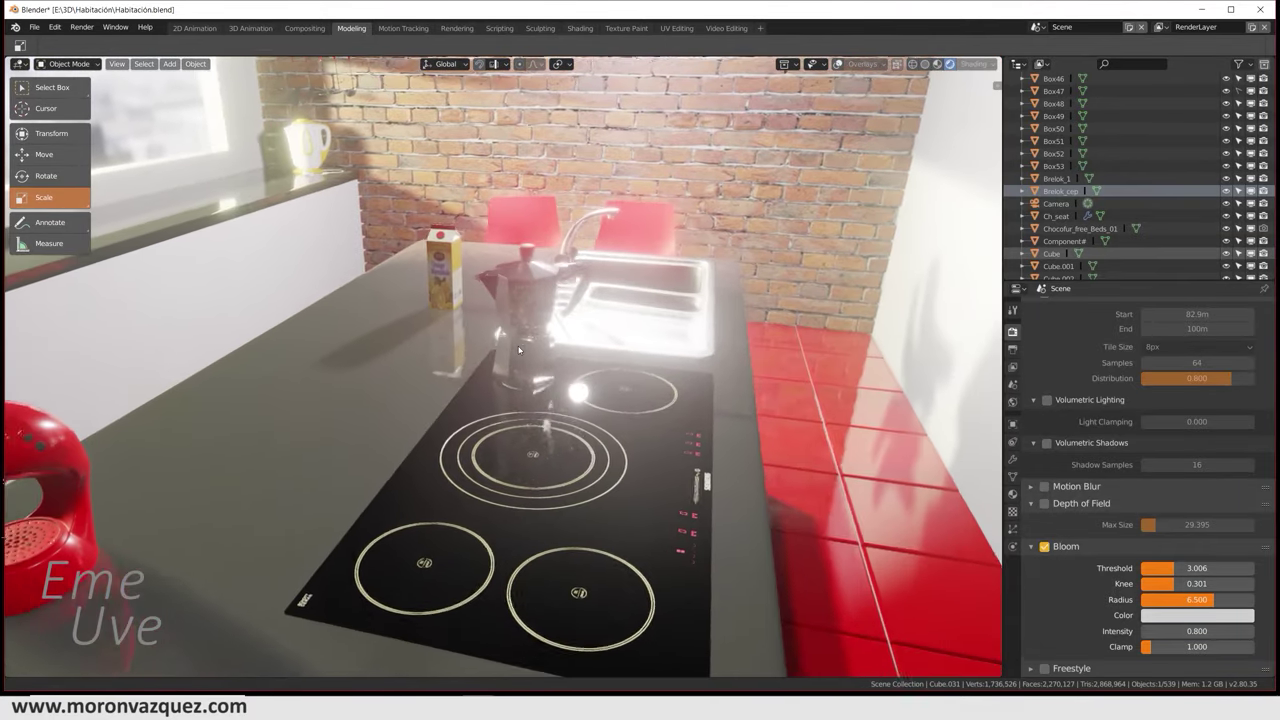
mouse_move(543, 344)
middle_down()
mouse_move(473, 329)
mouse_move(521, 338)
middle_up()
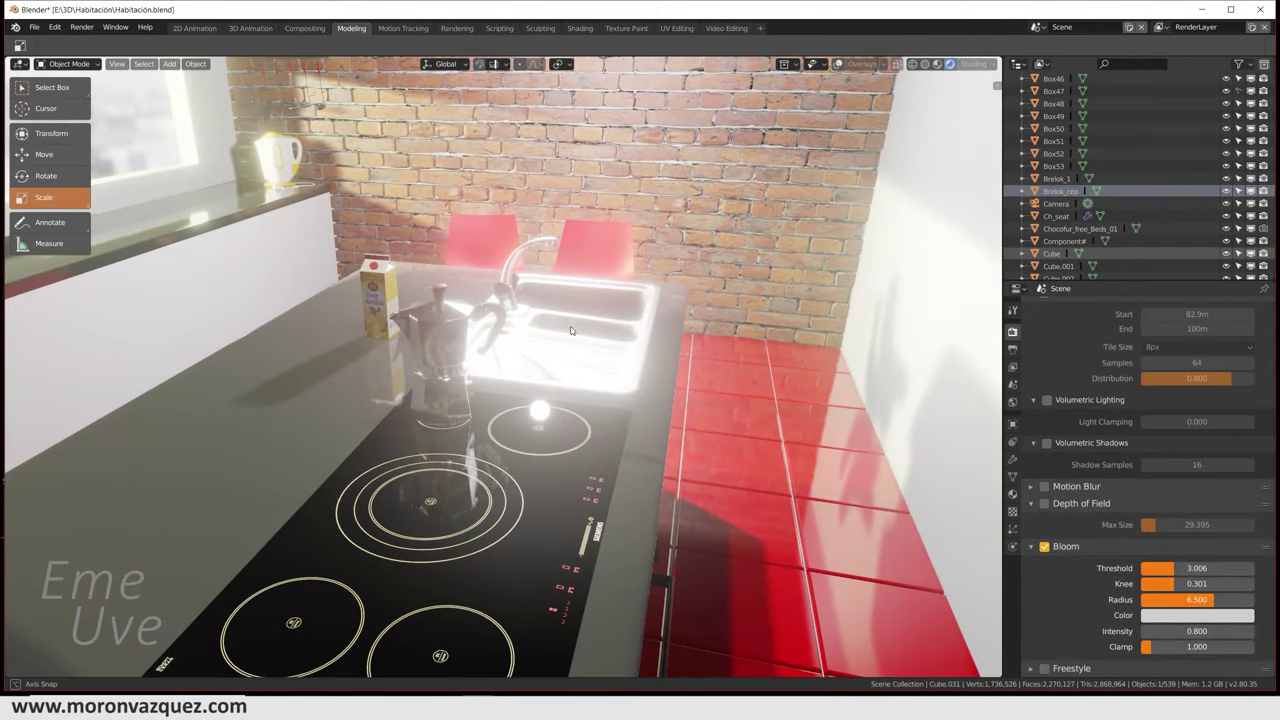
mouse_move(521, 338)
middle_down()
mouse_move(577, 322)
mouse_move(555, 321)
mouse_move(518, 222)
mouse_move(601, 331)
mouse_move(574, 416)
mouse_move(760, 428)
mouse_move(579, 417)
mouse_move(1031, 480)
middle_up()
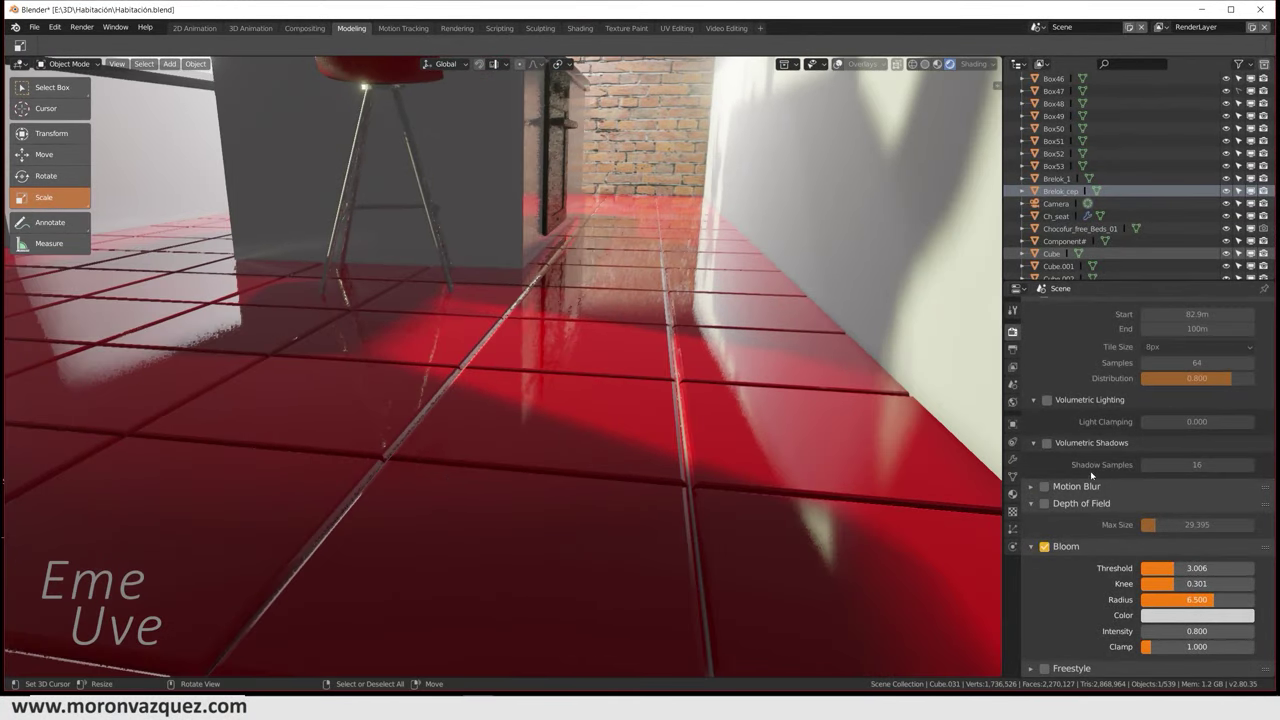
click(1013, 495)
Darken the floor tiles' Base Color to a near-black red (R 0.018)
click(1201, 495)
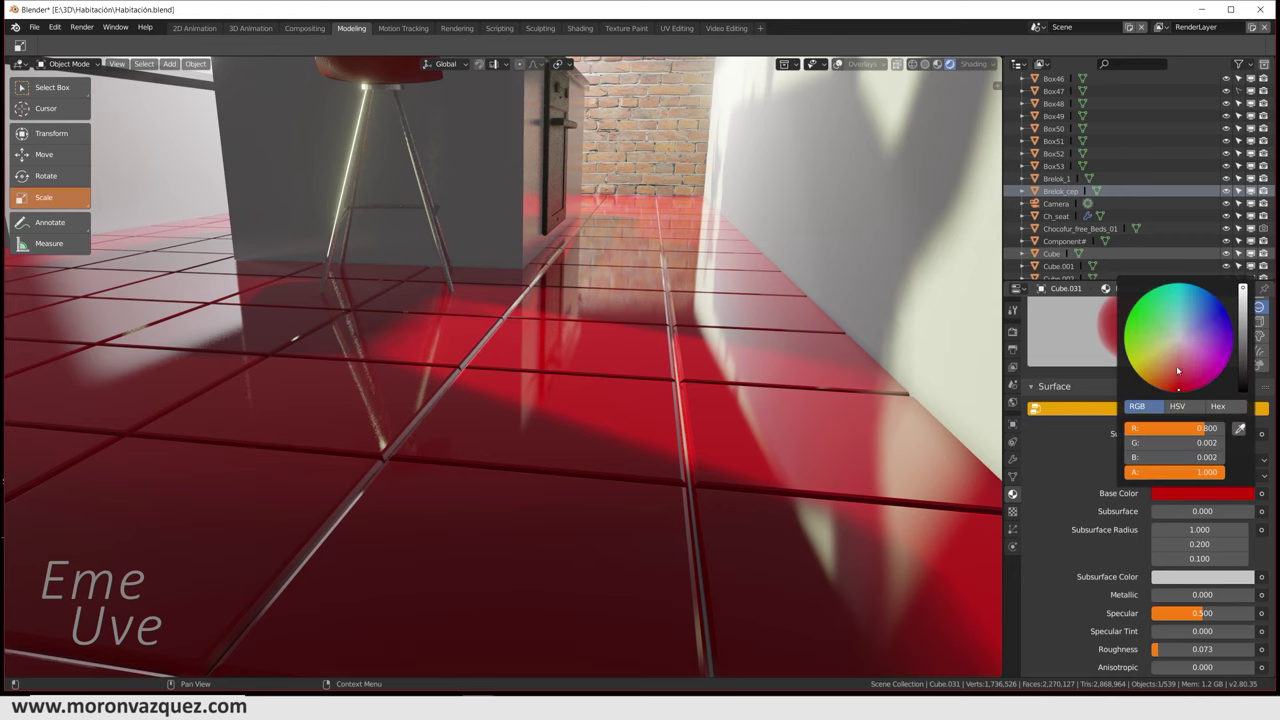
drag(1243, 289, 1243, 355)
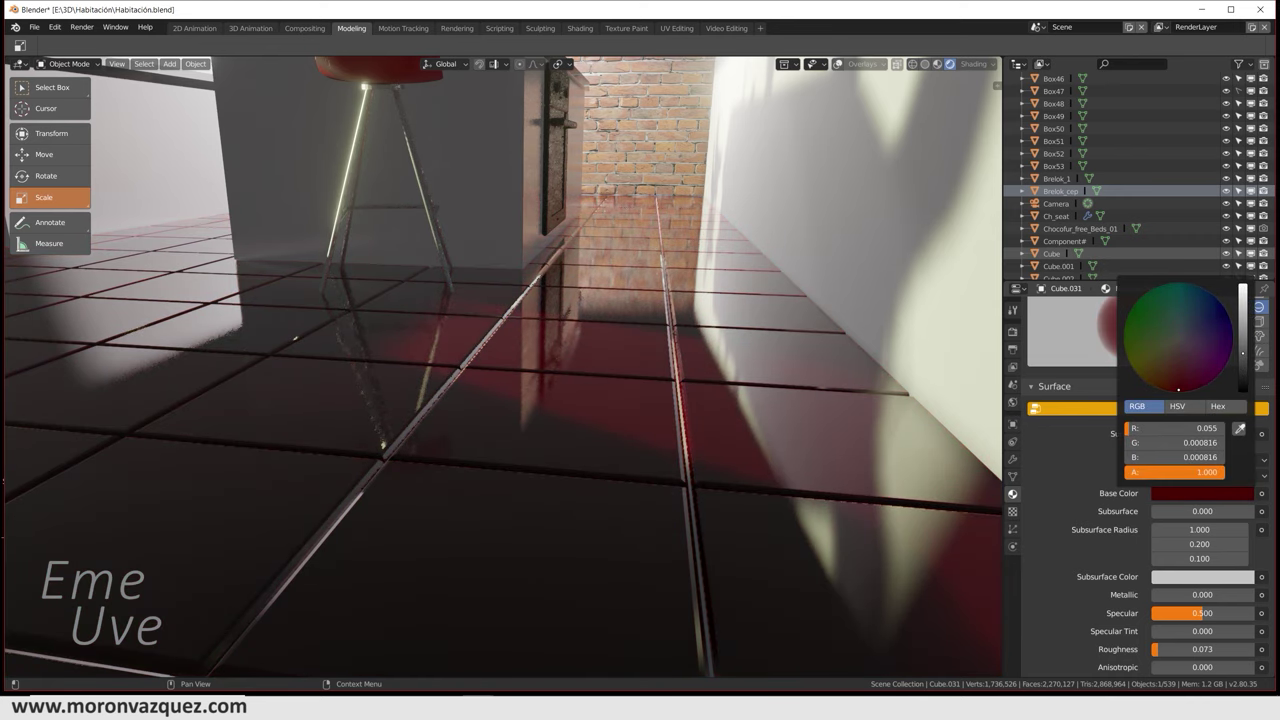
click(855, 389)
click(1216, 496)
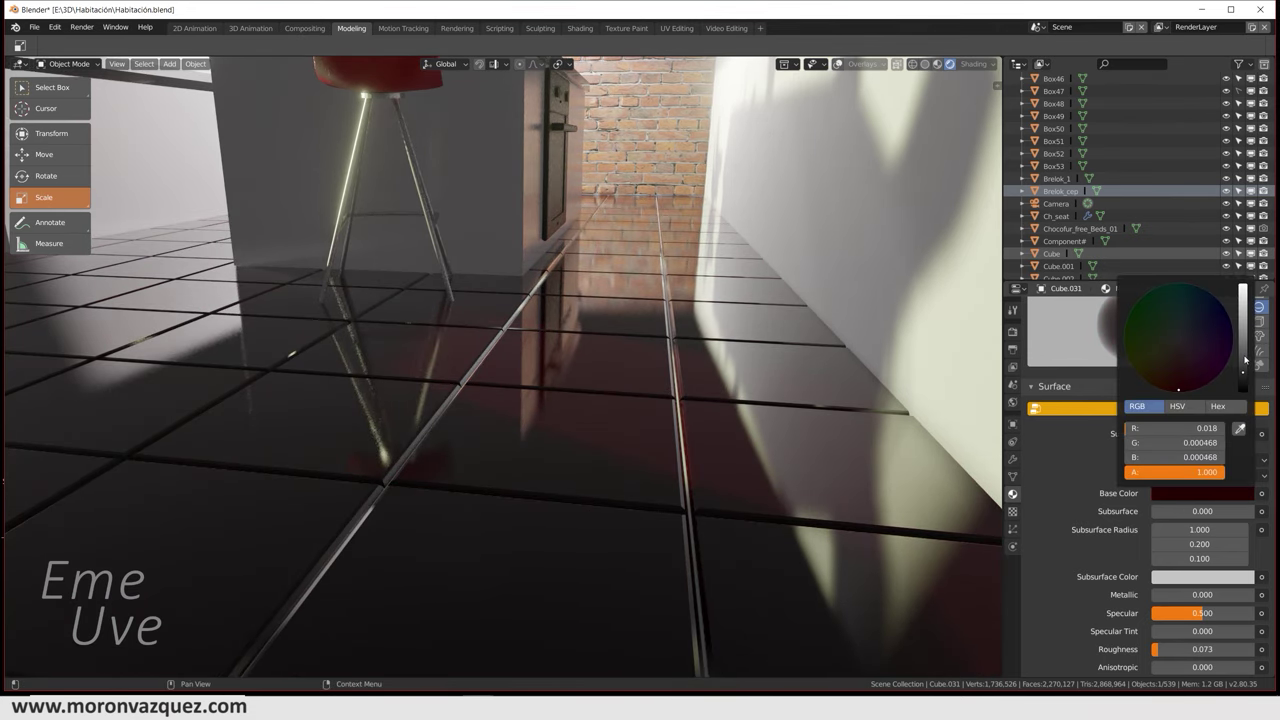
scroll(674, 429, down, 3)
mouse_move(674, 429)
middle_down()
mouse_move(585, 453)
mouse_move(700, 470)
middle_up()
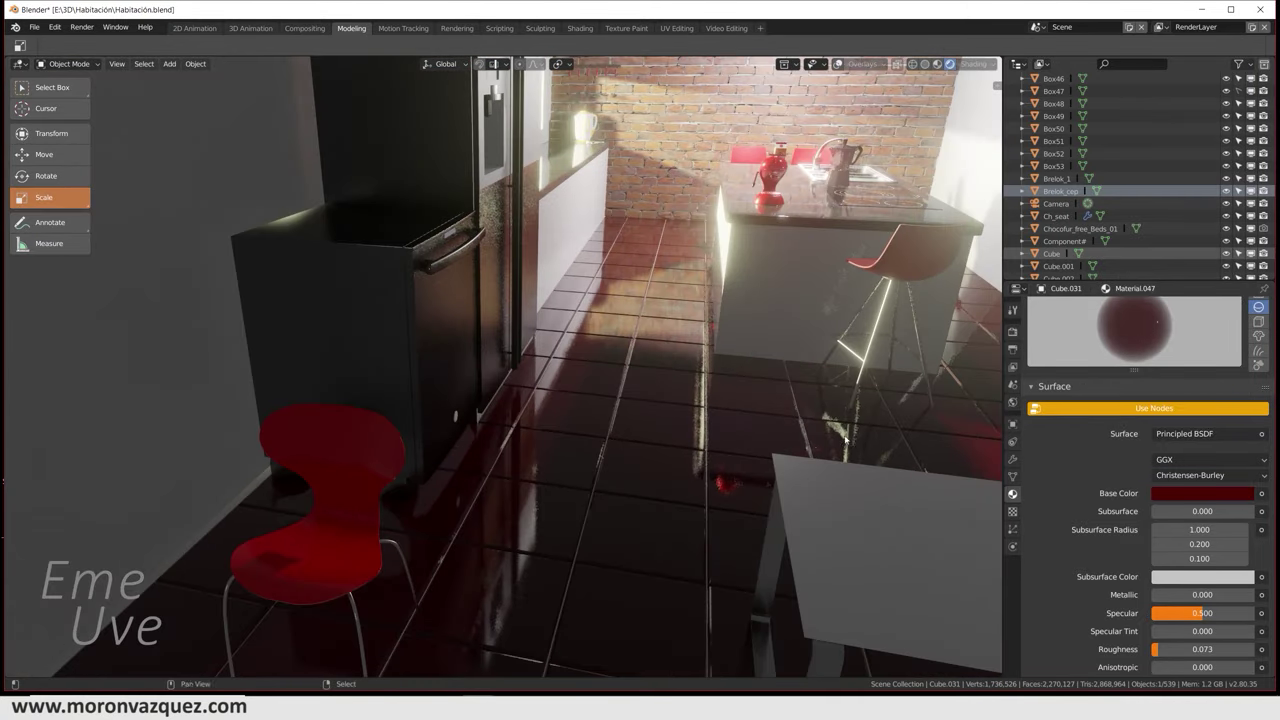
scroll(700, 470, up, 2)
scroll(698, 462, up, 2)
scroll(690, 445, up, 2)
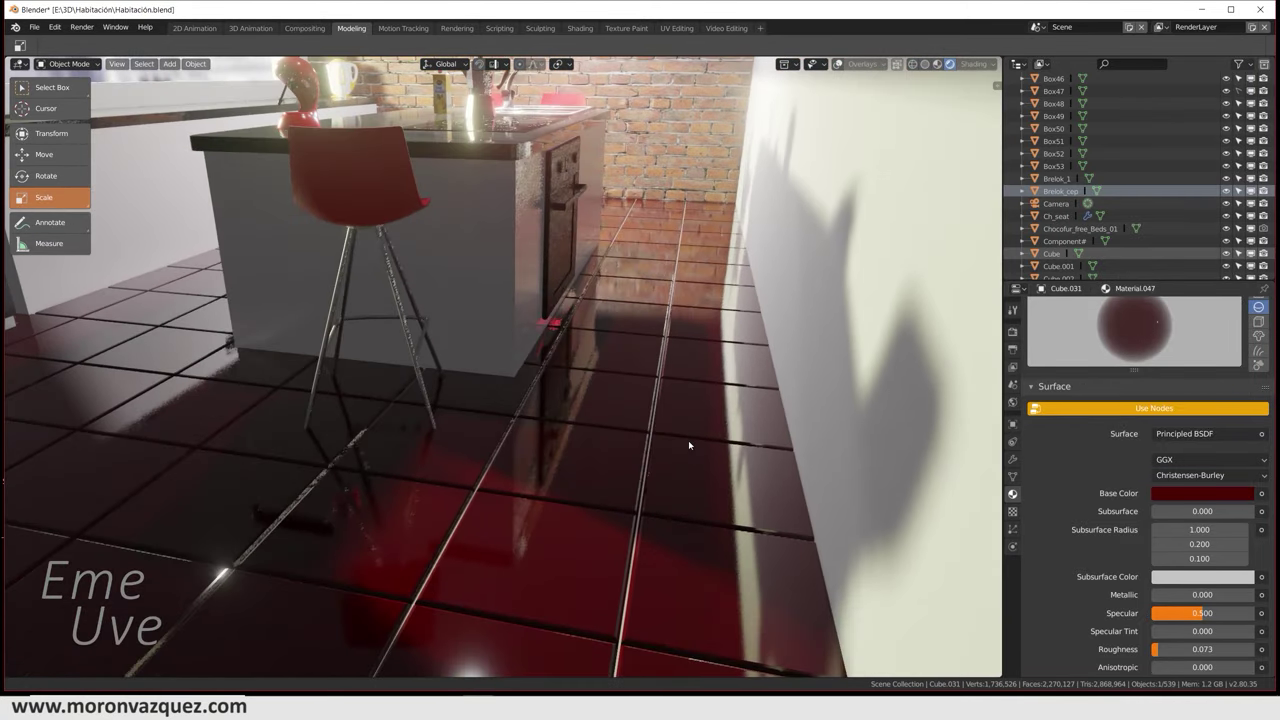
scroll(690, 432, up, 2)
mouse_move(694, 423)
middle_down()
mouse_move(668, 434)
mouse_move(730, 436)
mouse_move(714, 443)
mouse_move(805, 473)
mouse_move(745, 495)
mouse_move(691, 477)
mouse_move(629, 481)
mouse_move(649, 460)
mouse_move(637, 438)
middle_up()
scroll(650, 452, down, 2)
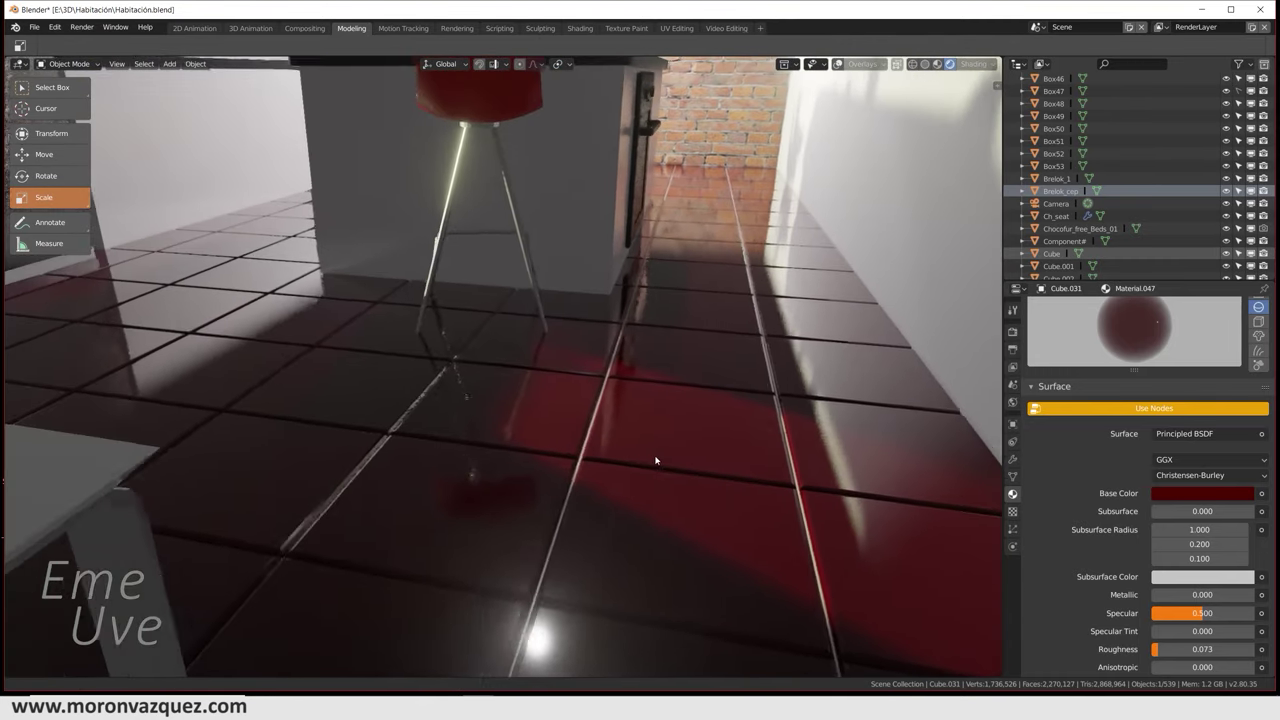
scroll(675, 455, down, 2)
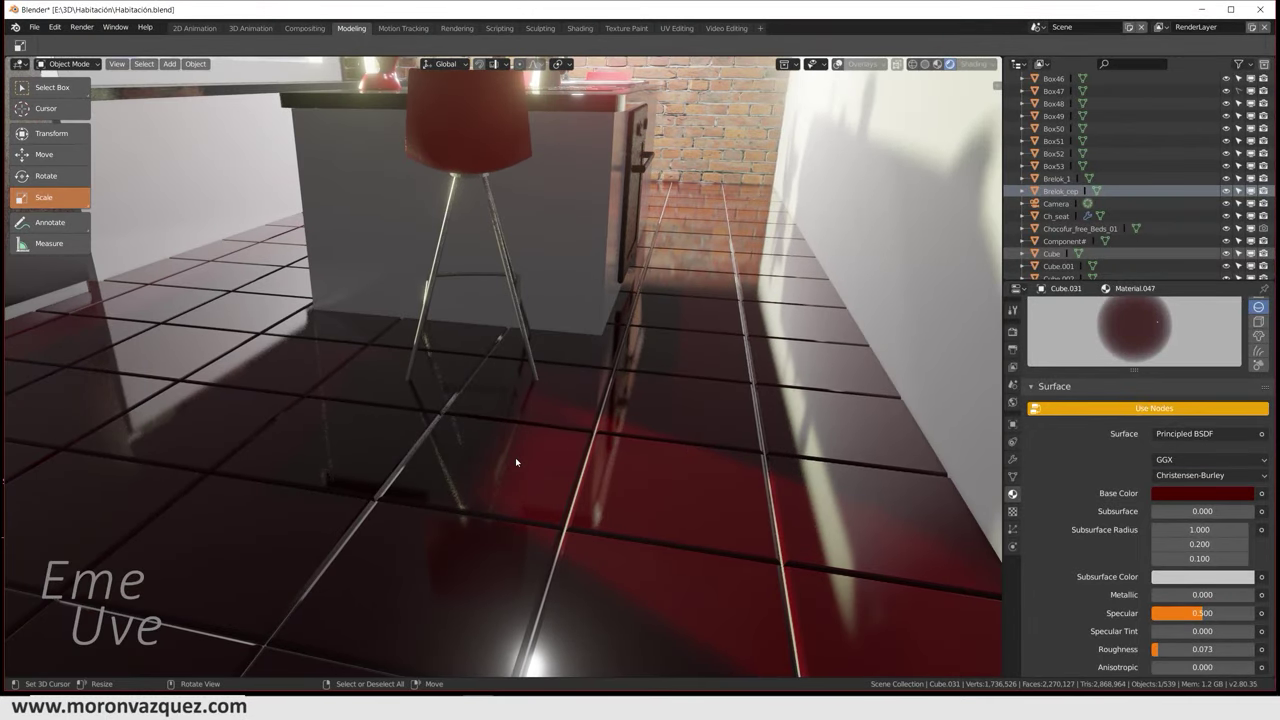
mouse_move(515, 457)
middle_down()
mouse_move(500, 466)
mouse_move(510, 459)
mouse_move(457, 439)
middle_up()
mouse_move(801, 441)
middle_down()
mouse_move(789, 437)
mouse_move(758, 493)
mouse_move(720, 486)
mouse_move(720, 562)
mouse_move(705, 435)
middle_up()
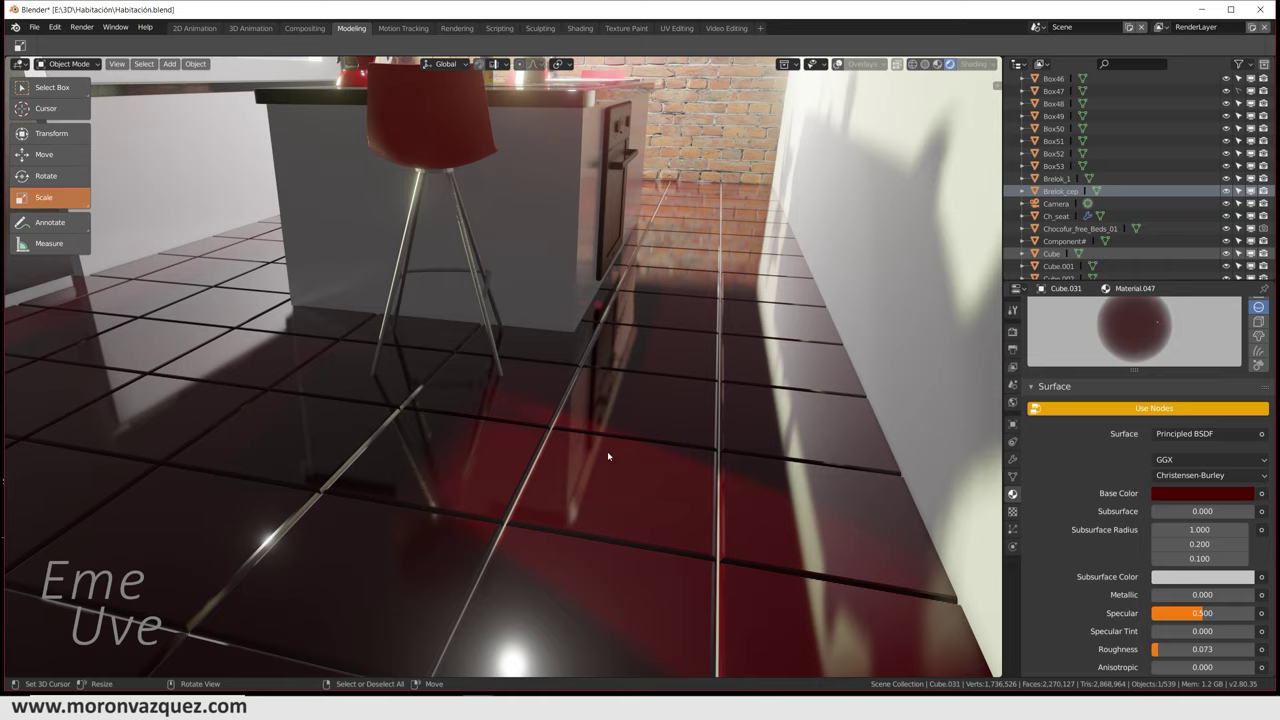
mouse_move(596, 238)
middle_down()
mouse_move(618, 325)
mouse_move(465, 305)
mouse_move(518, 388)
mouse_move(544, 385)
mouse_move(538, 364)
mouse_move(421, 401)
mouse_move(453, 391)
mouse_move(886, 435)
mouse_move(743, 451)
mouse_move(748, 461)
mouse_move(688, 486)
middle_up()
middle_drag(730, 489, 696, 478)
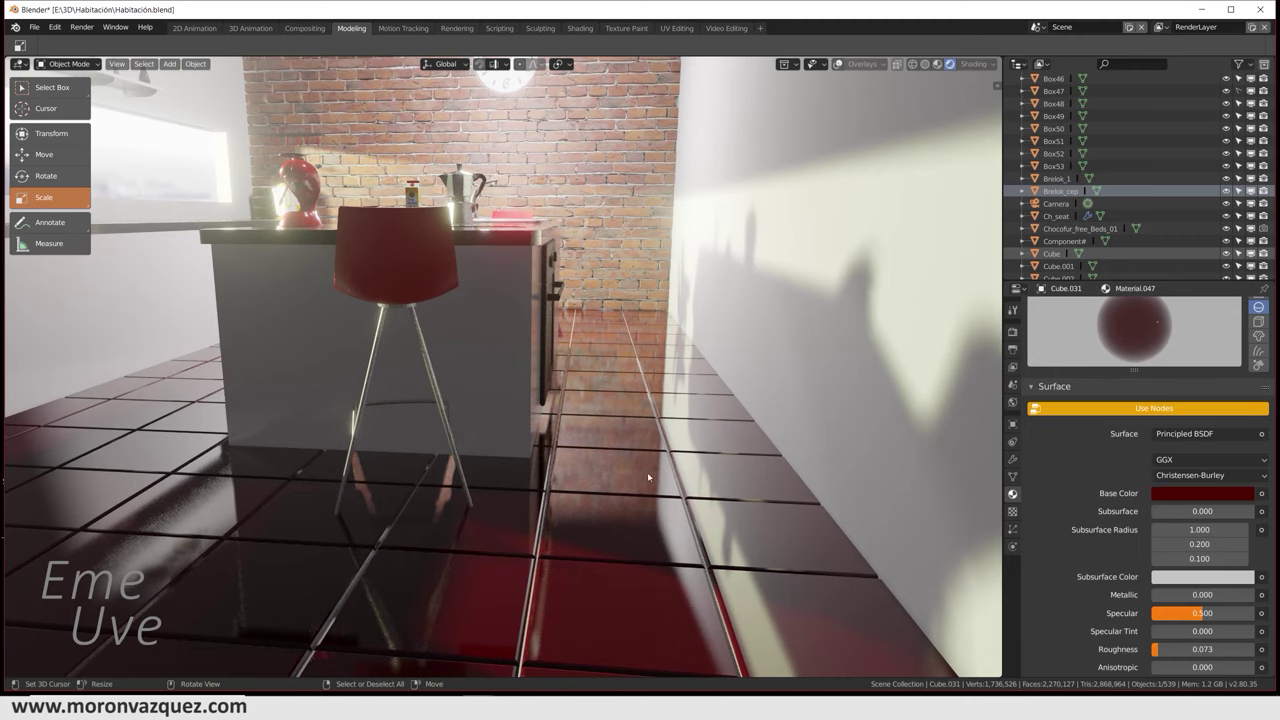
mouse_move(643, 397)
middle_down()
mouse_move(654, 465)
mouse_move(478, 360)
mouse_move(527, 416)
mouse_move(554, 391)
mouse_move(558, 411)
middle_up()
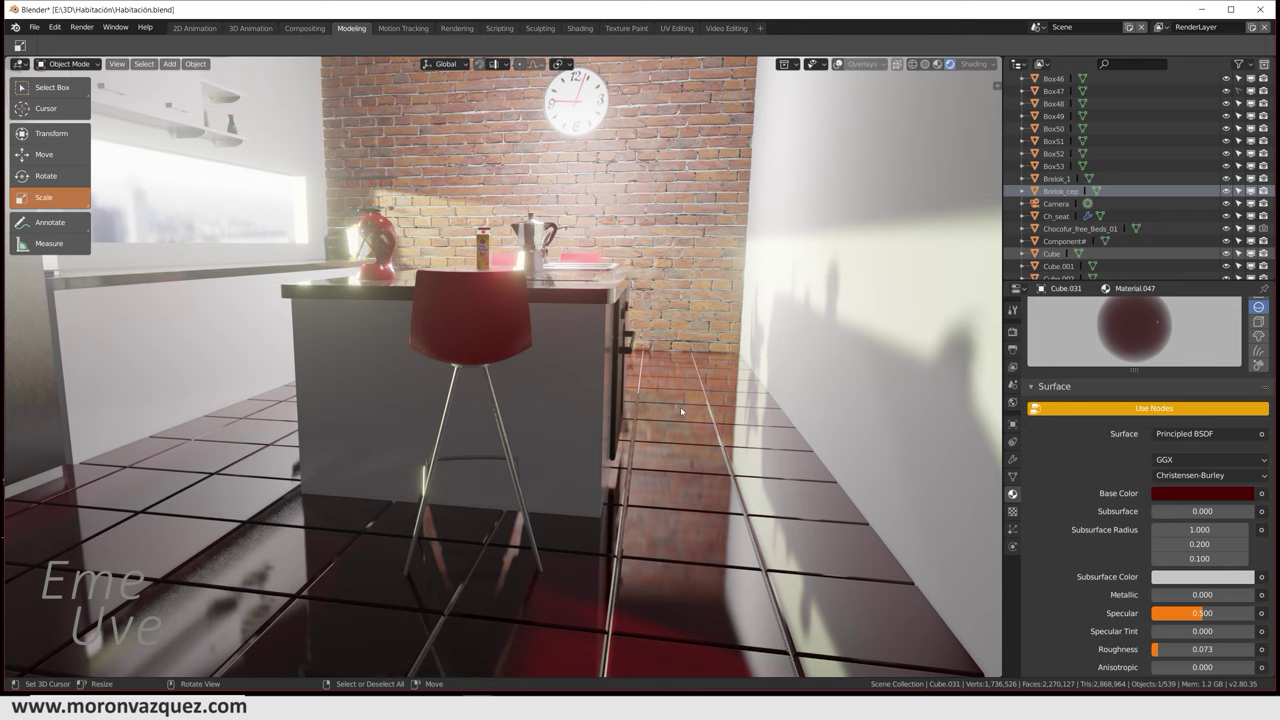
middle_drag(677, 408, 672, 410)
mouse_move(670, 465)
middle_down()
mouse_move(658, 449)
mouse_move(583, 433)
middle_up()
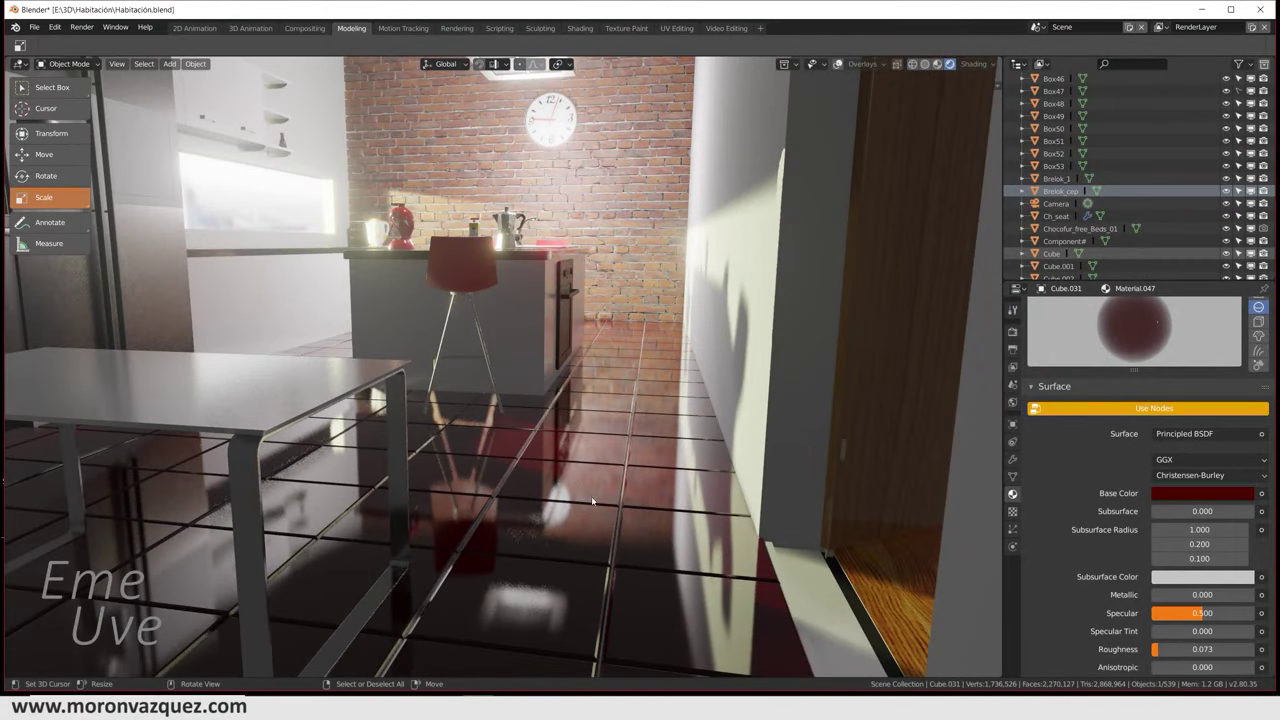